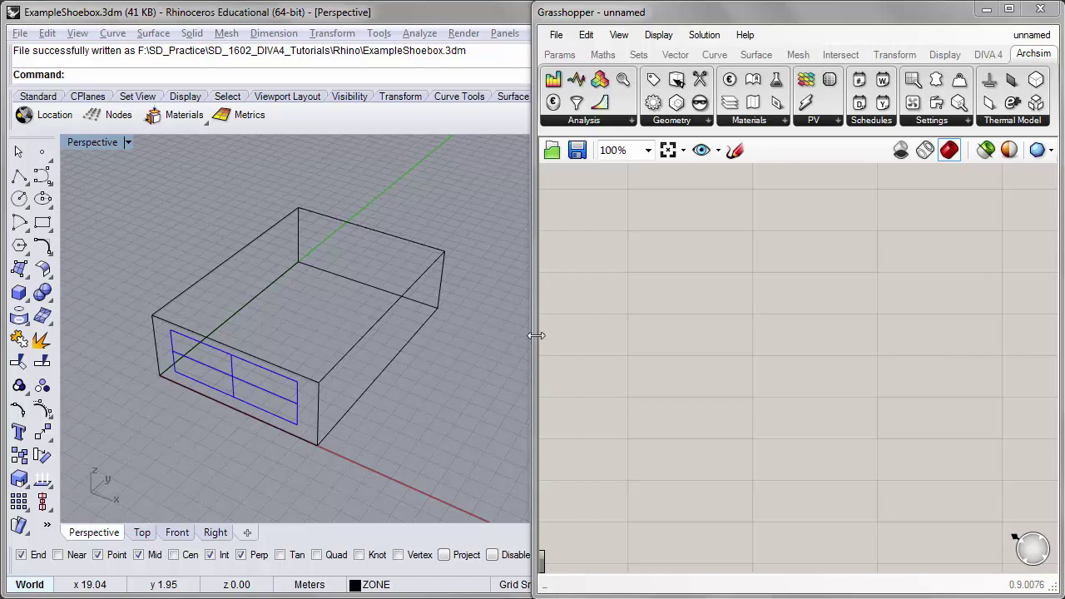
Narrow Grasshopper to reveal Rhino's Layers panel, then check the shoebox's ZONE layer and the window's WINDOW layer
left_click_drag(530, 330, 811, 330)
left_click(387, 311)
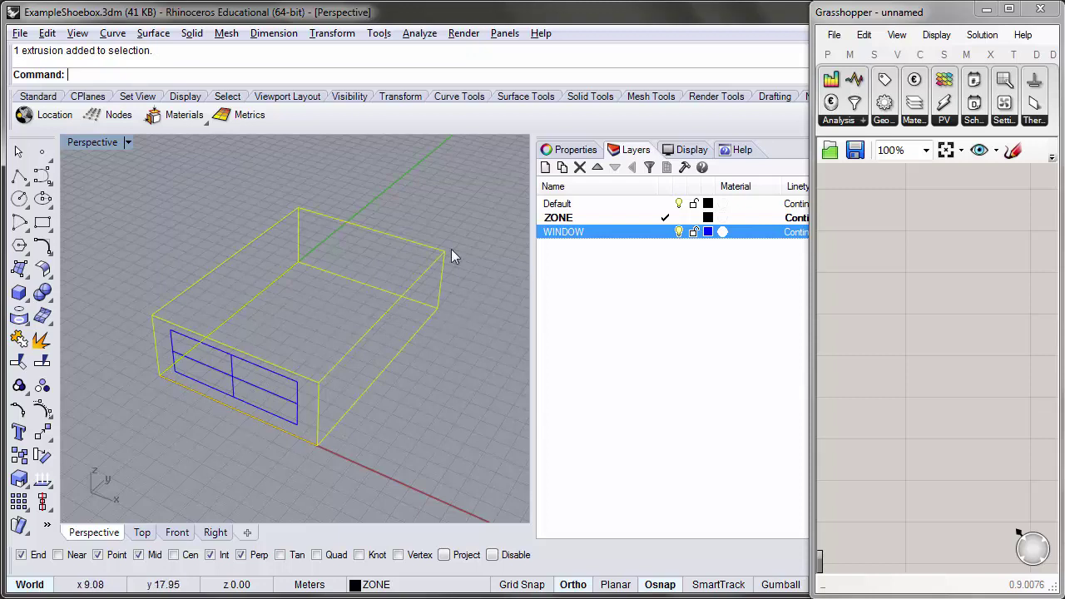
left_click(419, 383)
left_click(255, 391)
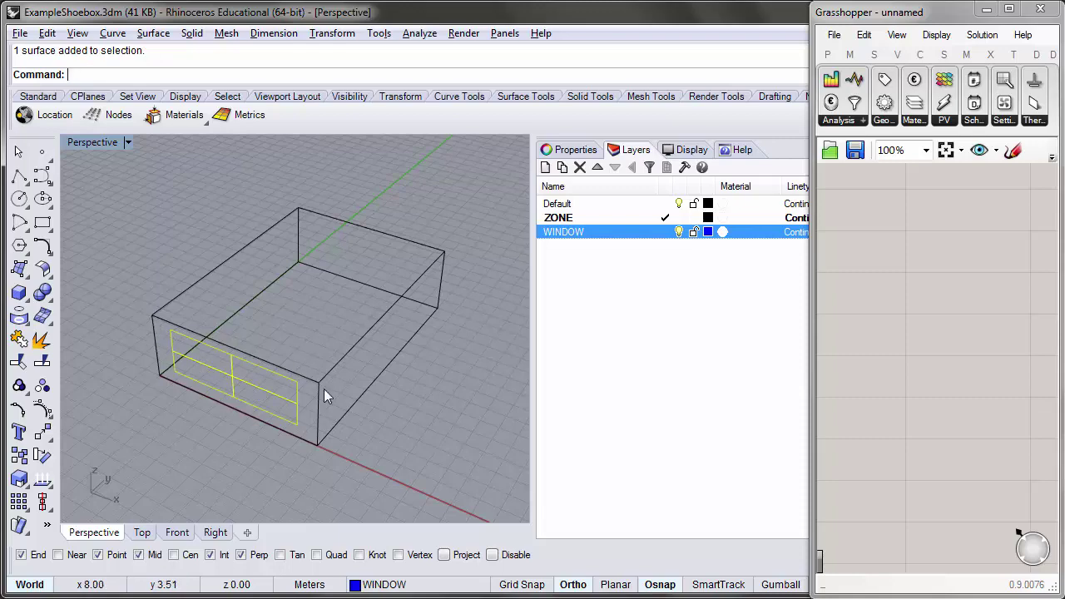
left_click(426, 386)
right_click_drag(426, 386, 271, 419)
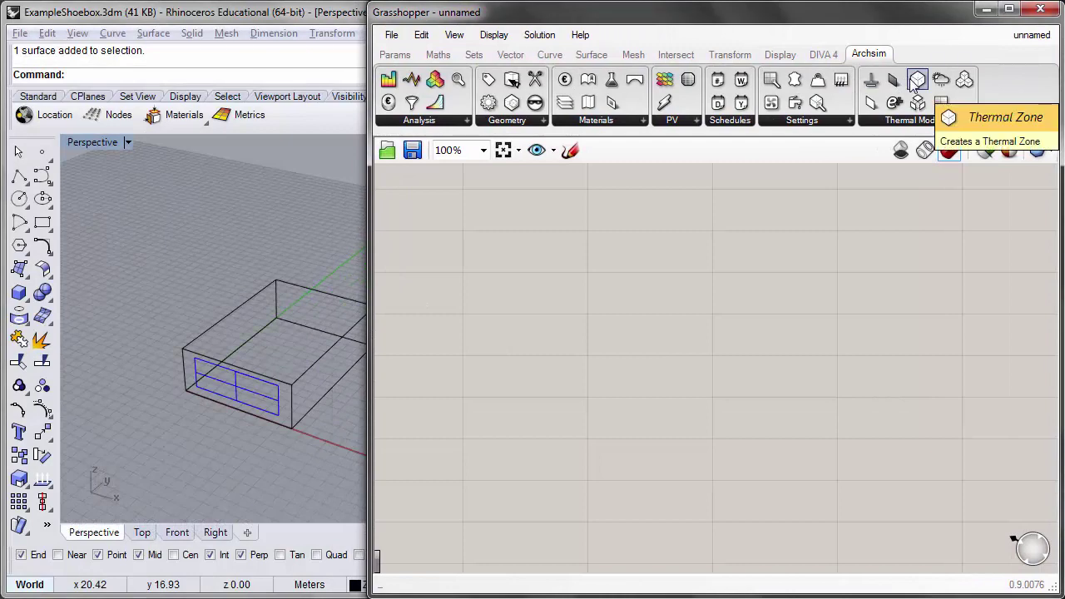
Place an Archsim Thermal Zone component on the Grasshopper canvas
left_click_drag(915, 87, 616, 258)
left_click_drag(367, 268, 416, 269)
left_click_drag(668, 233, 730, 259)
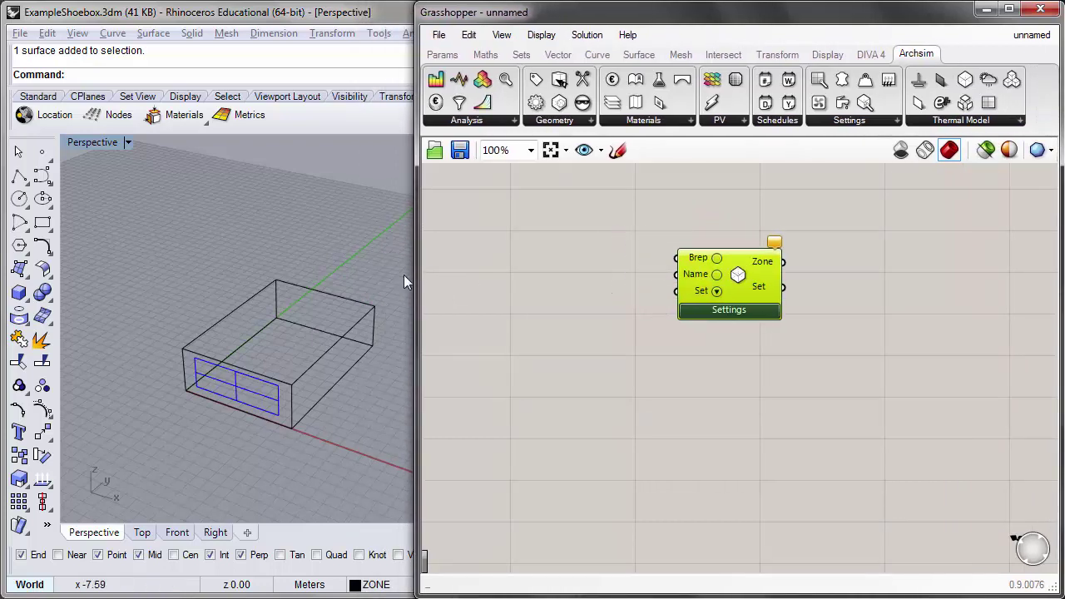
left_click(599, 322)
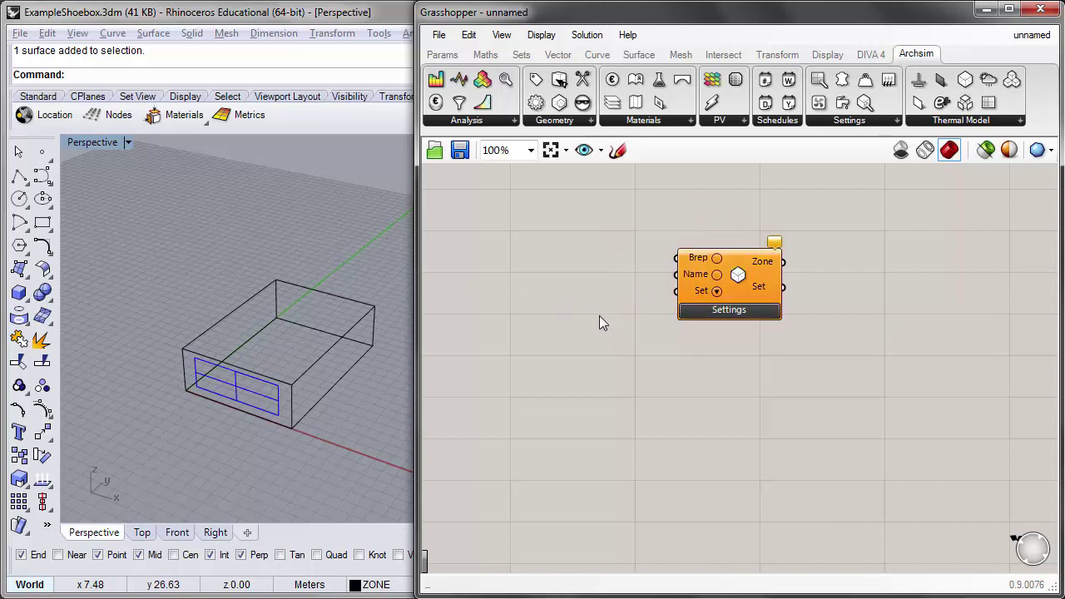
right_click_drag(600, 321, 665, 329)
Add a Brep parameter set to the Rhino shoebox and wire it into the zone's Brep input
double_click(585, 304)
type("brep")
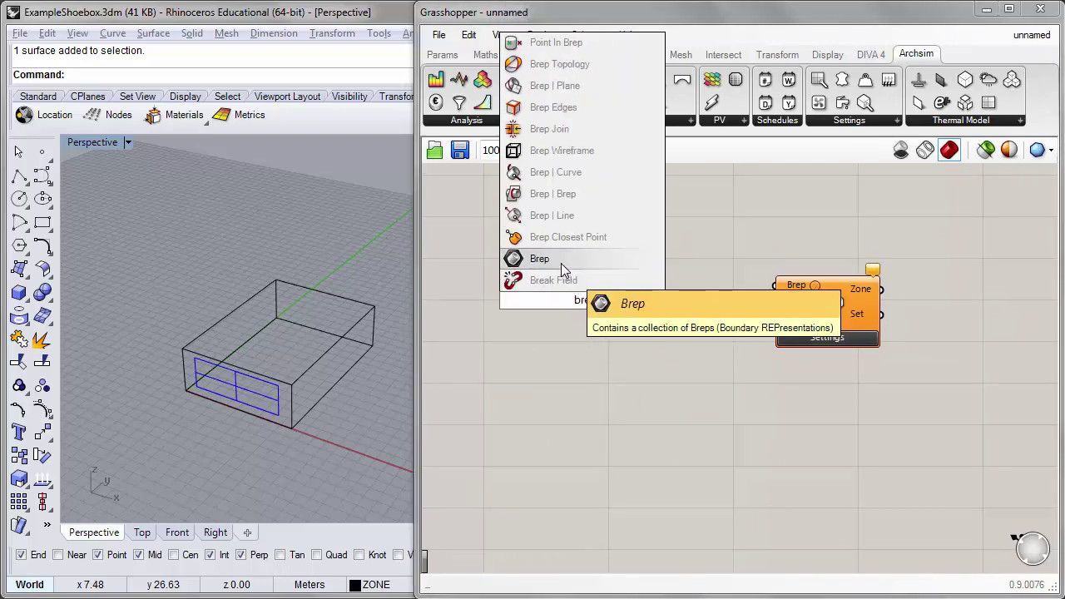
left_click(561, 265)
right_click(639, 299)
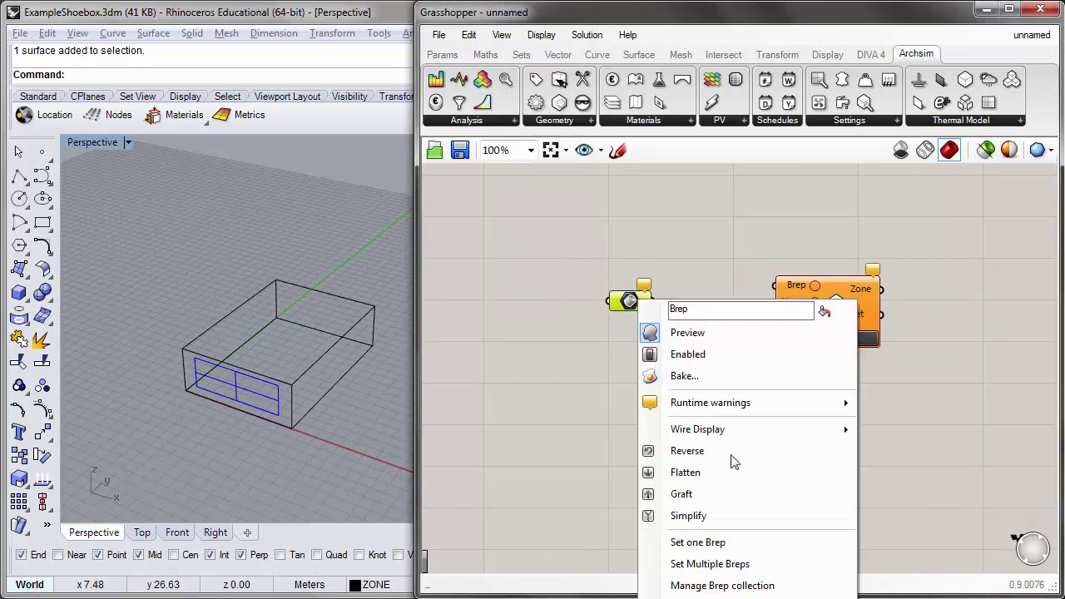
left_click(741, 543)
left_click(321, 291)
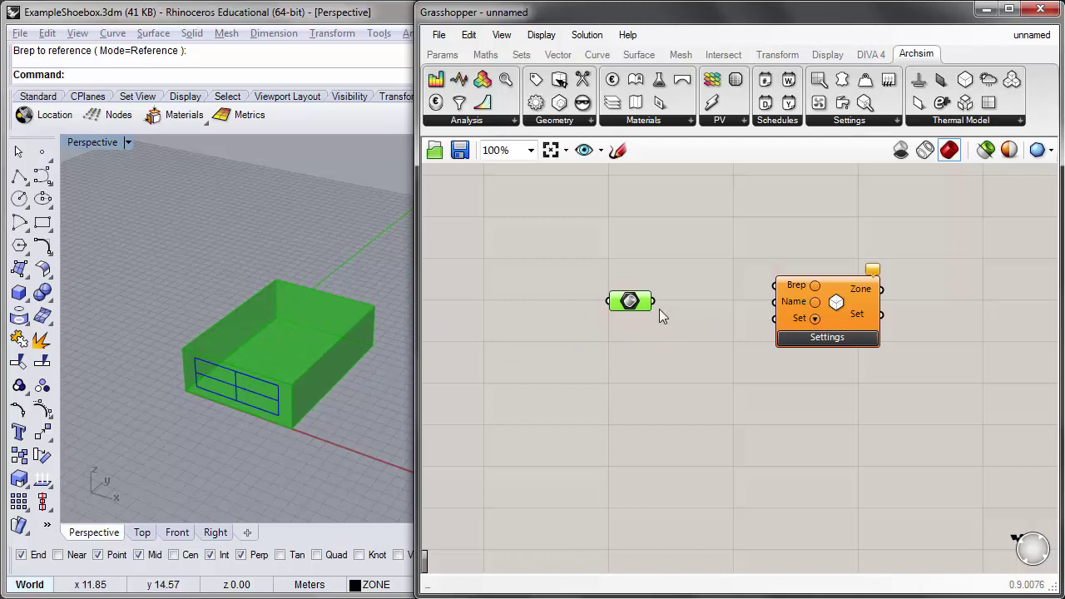
left_click_drag(654, 302, 792, 285)
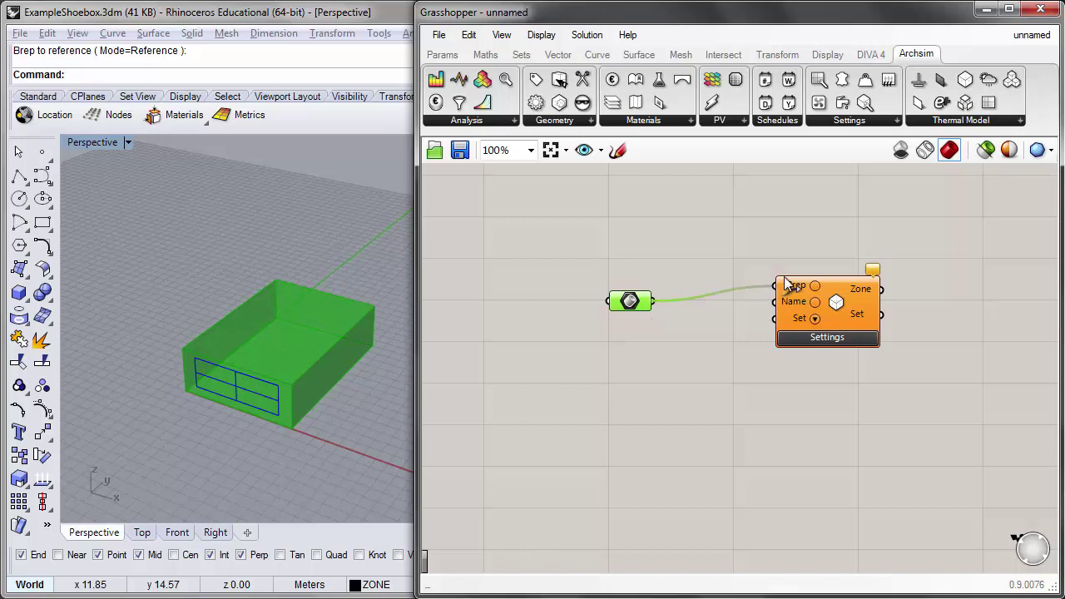
Create an 'ExampleZone' text panel feeding the zone's Name input
left_click(721, 386)
right_click_drag(616, 357, 599, 379)
scroll(599, 378, "up", 1)
left_click_drag(583, 310, 585, 286)
left_click(691, 333)
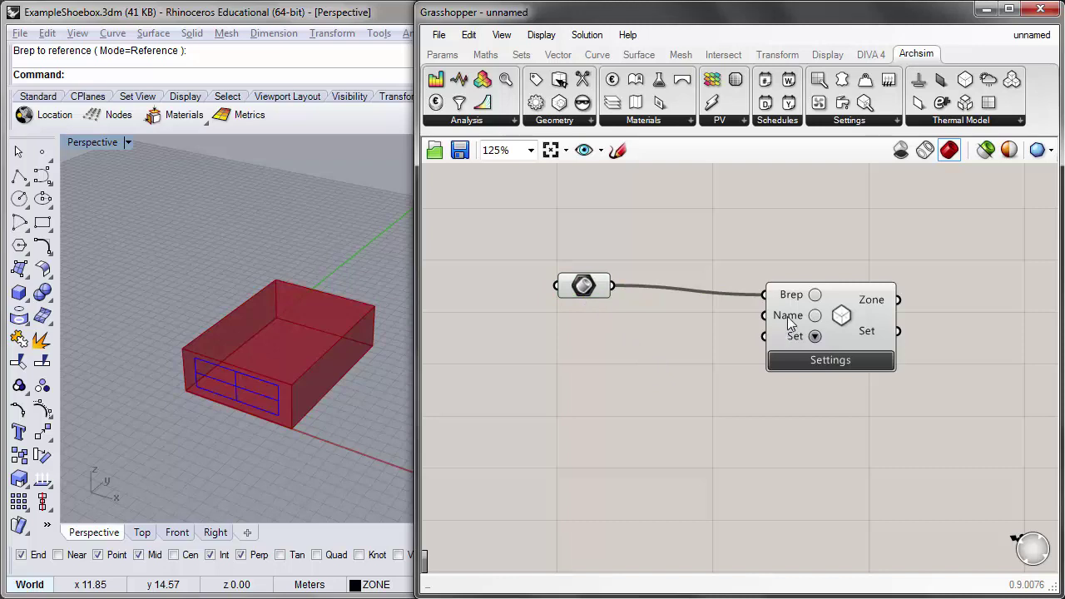
double_click(501, 354)
type("\"")
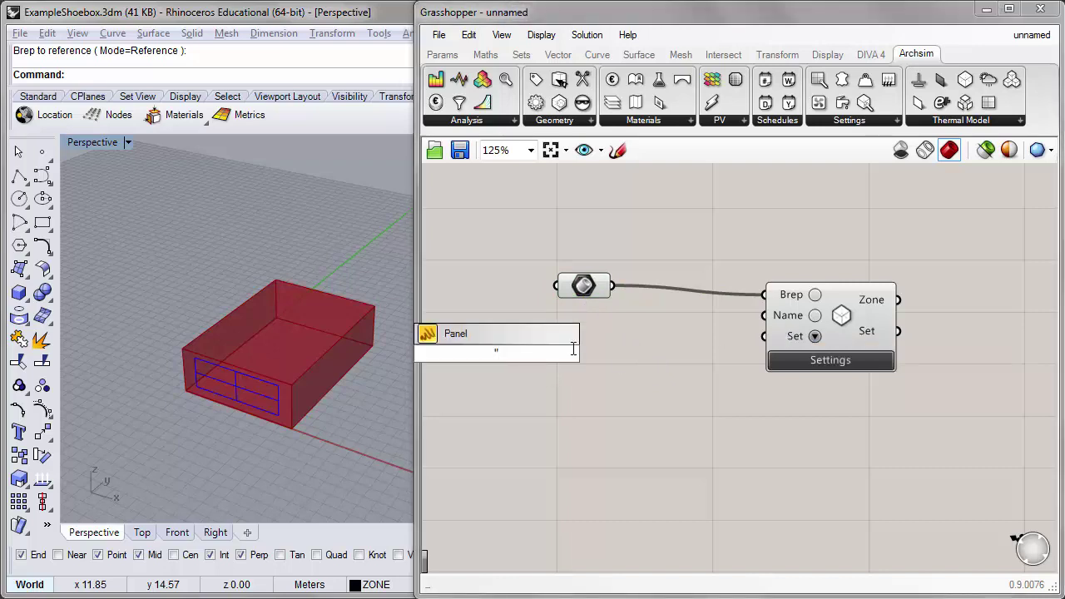
type("ExampleZone")
key("Return")
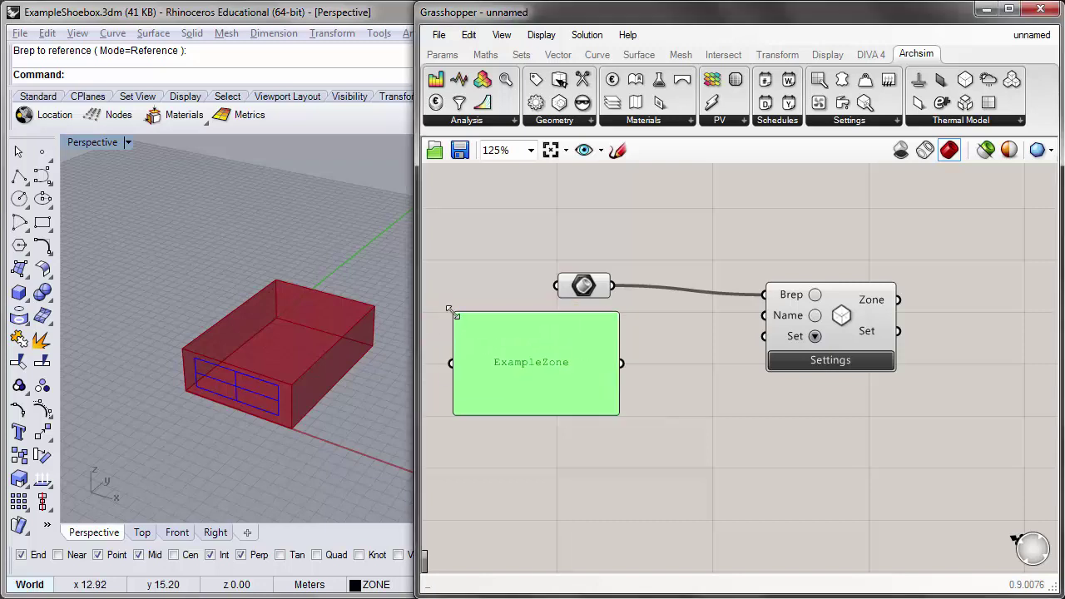
mouse_move(450, 310)
left_mouse_down()
mouse_move(513, 395)
mouse_move(629, 330)
mouse_move(766, 316)
left_mouse_up()
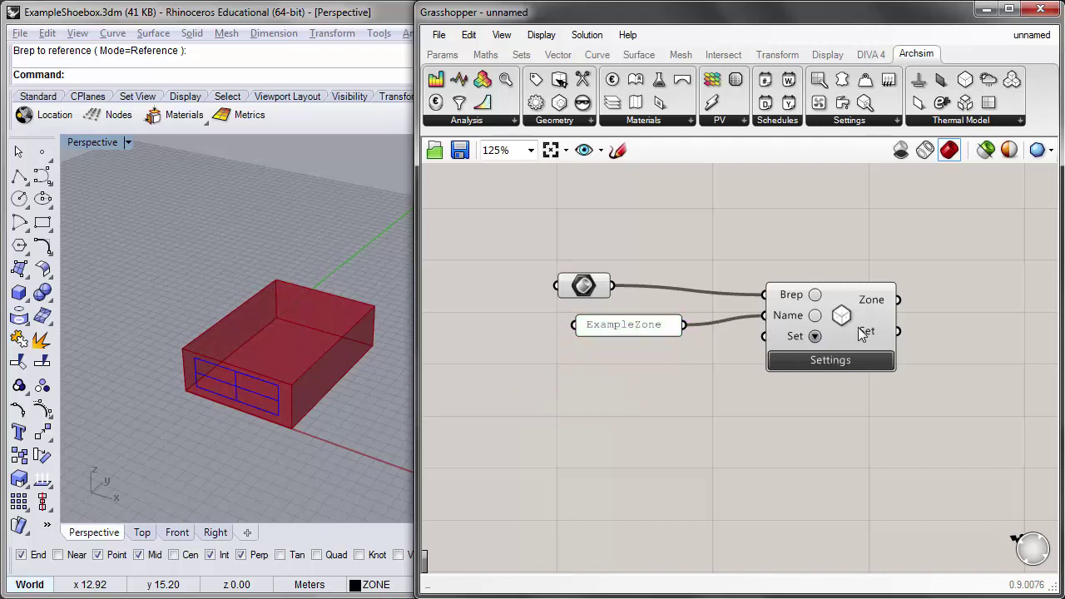
Open the zone's Settings window to show its default Loads values
left_click_drag(862, 333, 826, 323)
right_click_drag(775, 434, 766, 363)
left_click(765, 364)
left_click(796, 280)
left_click_drag(274, 31, 597, 62)
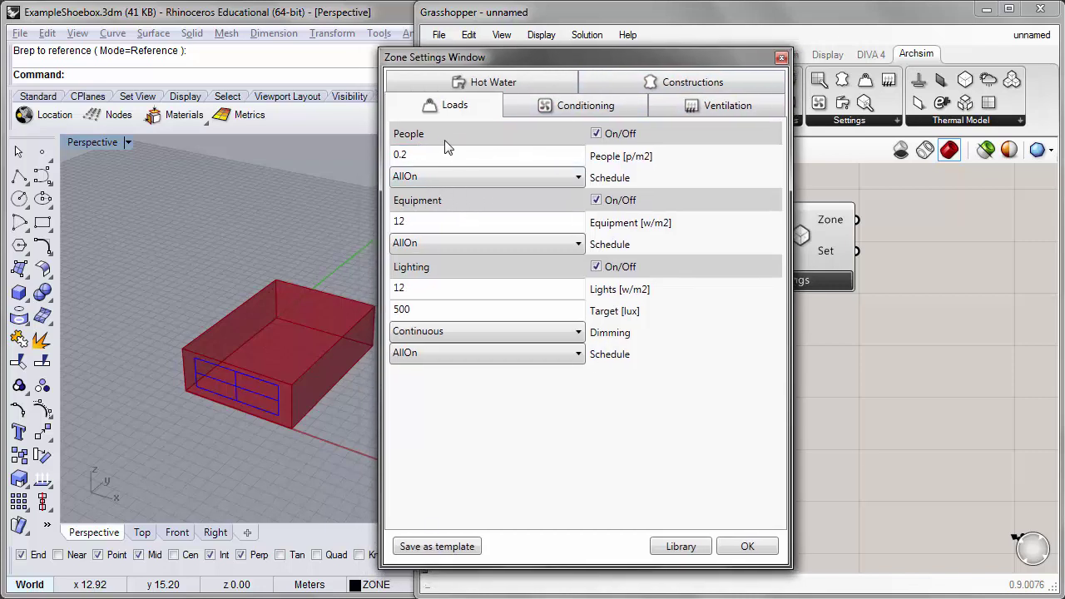
Set People density to 0.1 per m² with the occOffice schedule
left_click_drag(416, 156, 404, 170)
type("1")
left_click(560, 174)
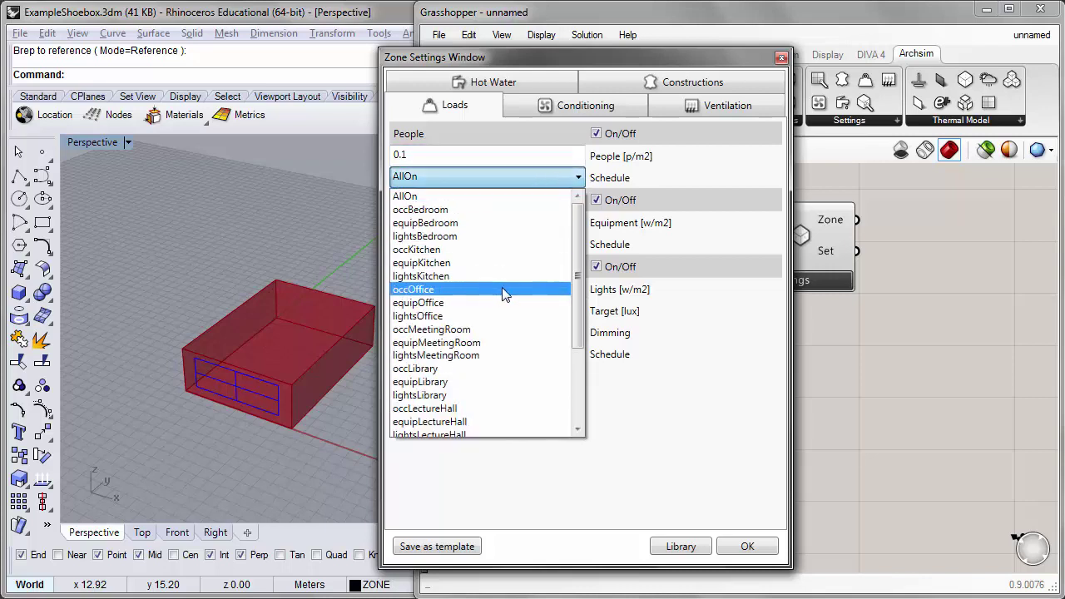
left_click(432, 290)
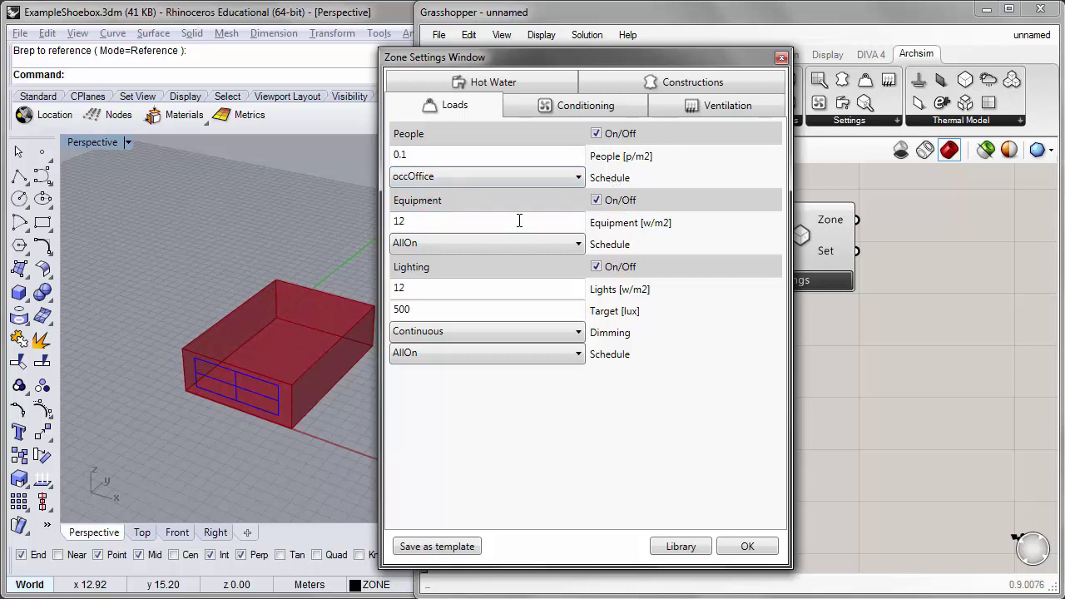
Use equipOffice for equipment (kept at 12 W/m²) and lightsOffice for lighting
left_click(574, 243)
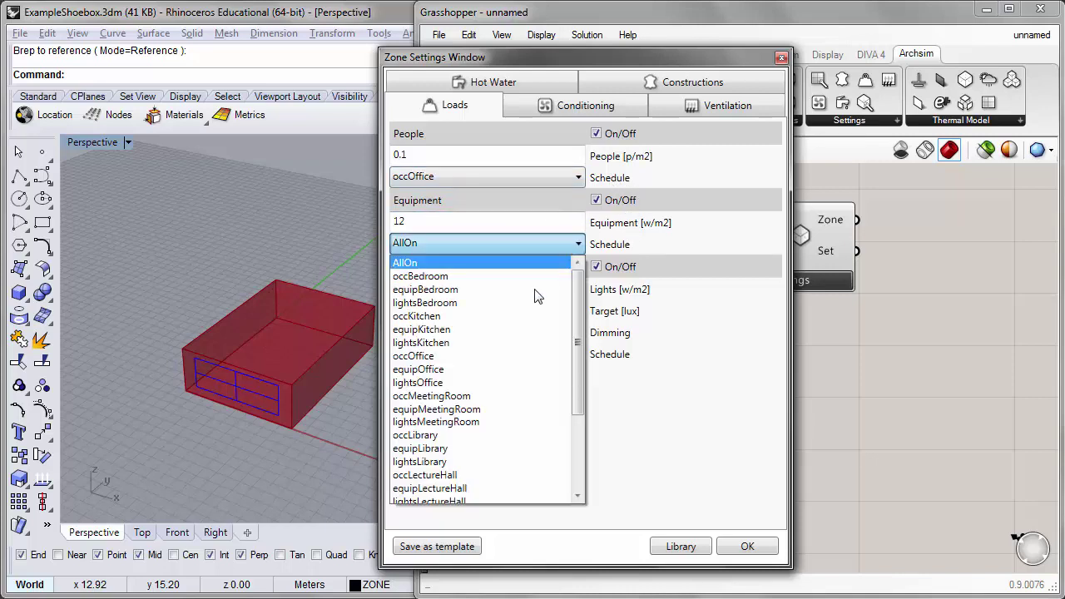
left_click(481, 370)
double_click(432, 226)
left_click(462, 222)
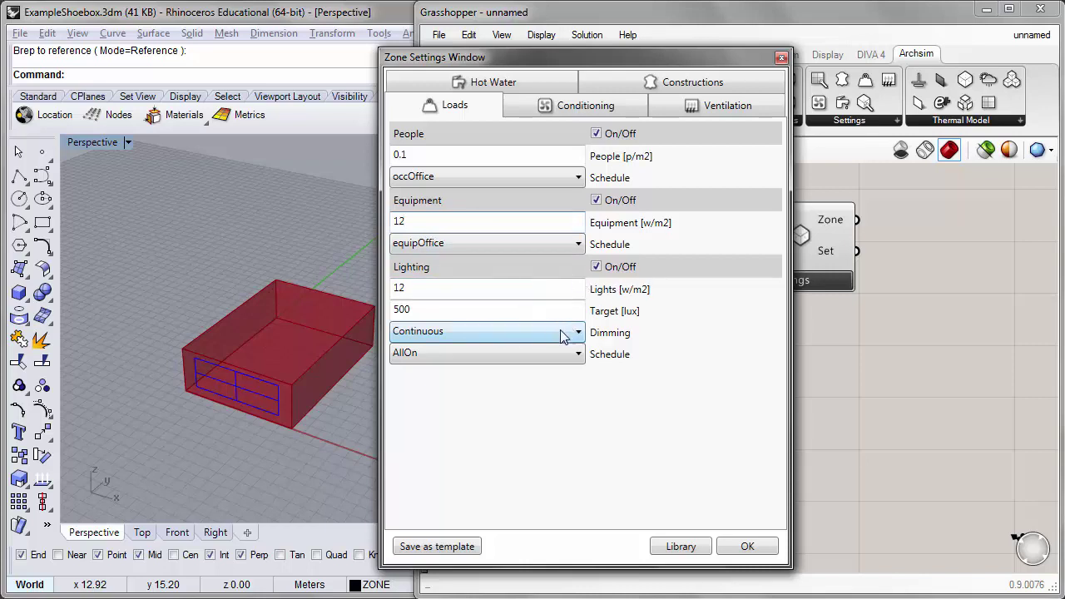
left_click(574, 356)
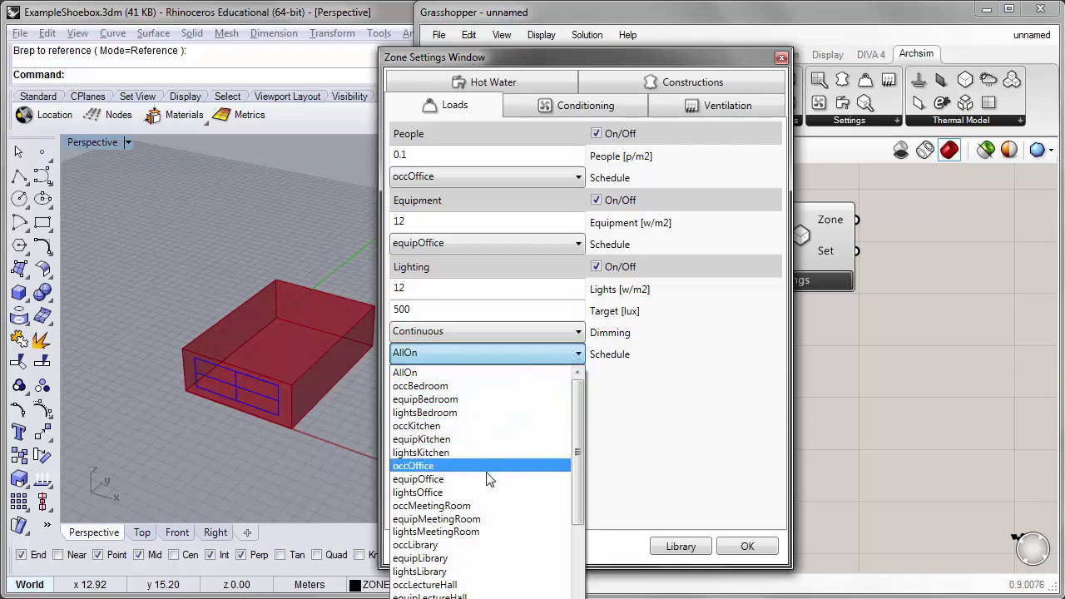
left_click(438, 493)
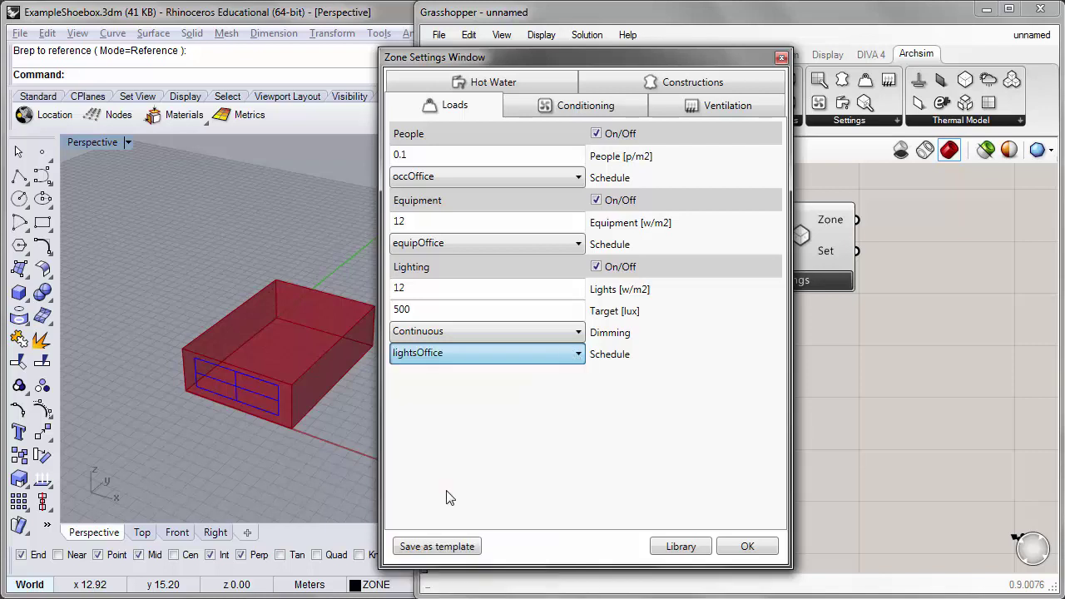
Keep 20 °C heating and 26 °C cooling setpoints, and change infiltration to 0.2 ACH
left_click(567, 106)
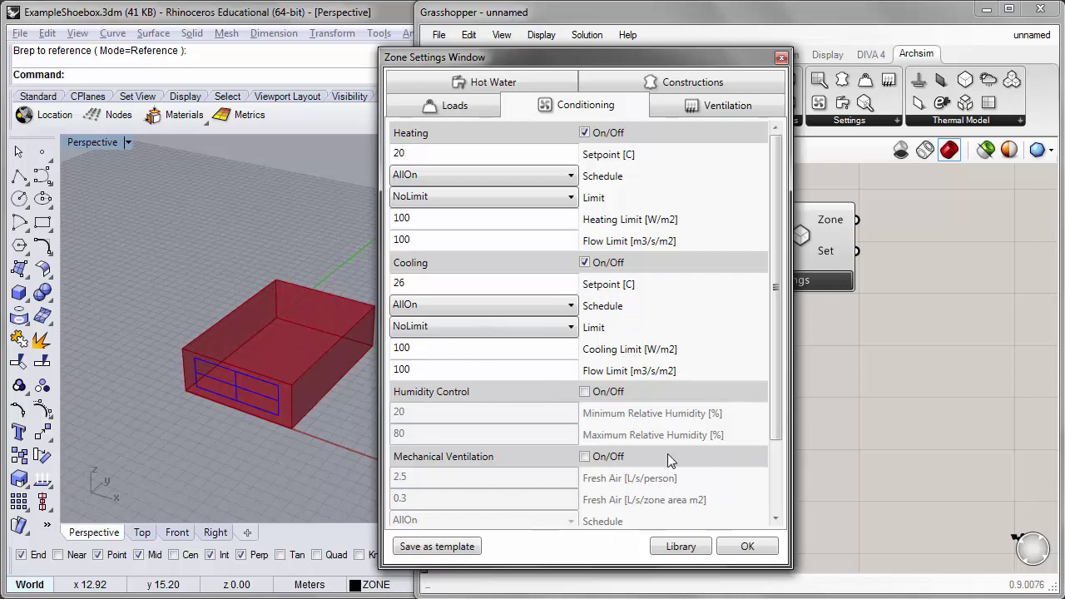
left_click(705, 108)
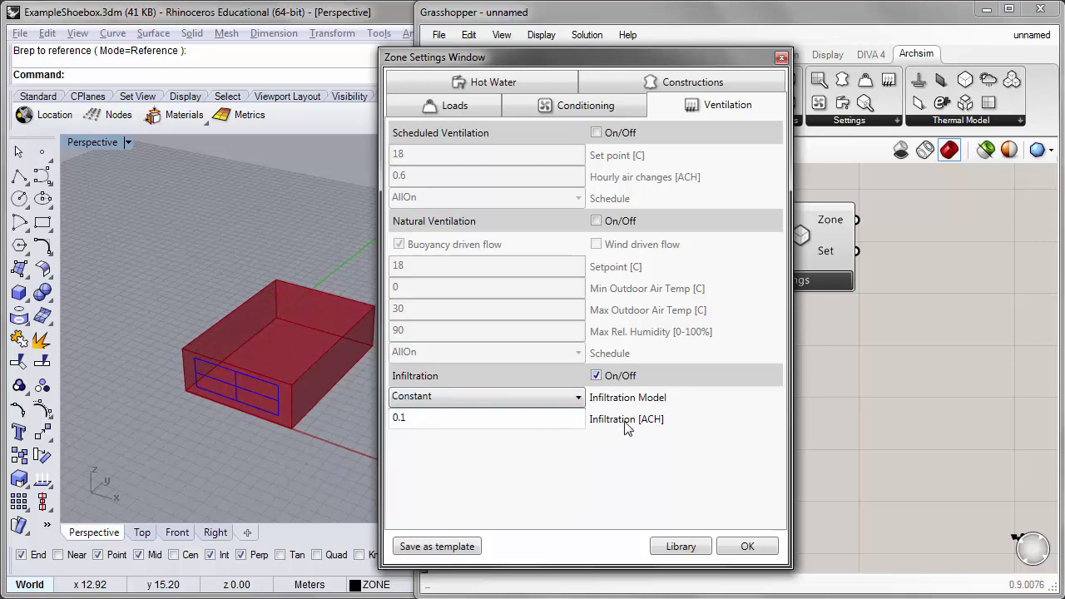
left_click(398, 417)
Set the roof construction to 120mmInsulation 200mmConcrete
left_click(495, 83)
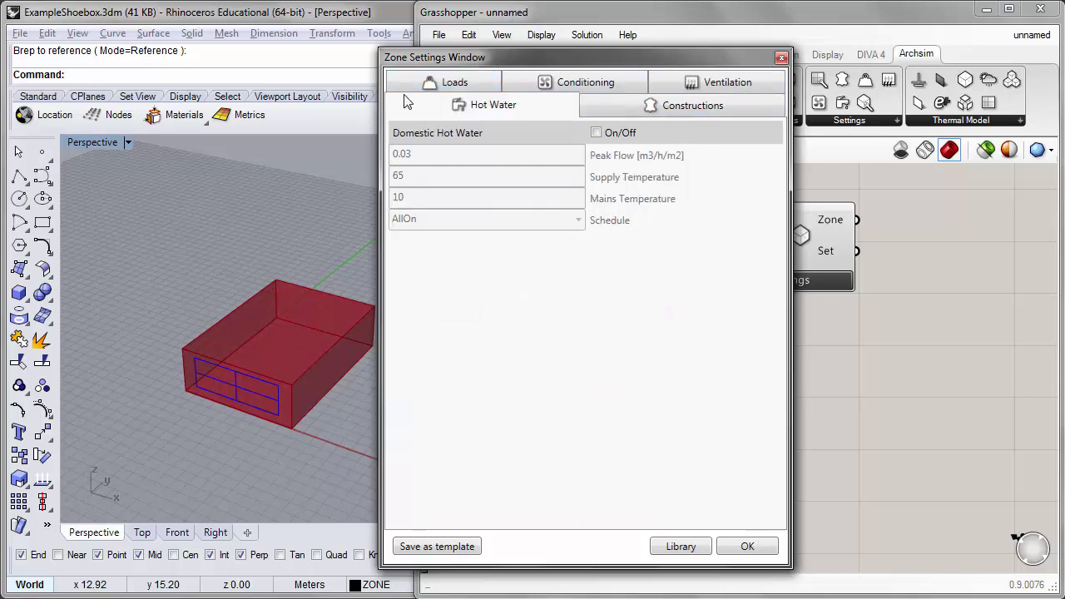
left_click(671, 108)
left_click_drag(658, 56, 737, 53)
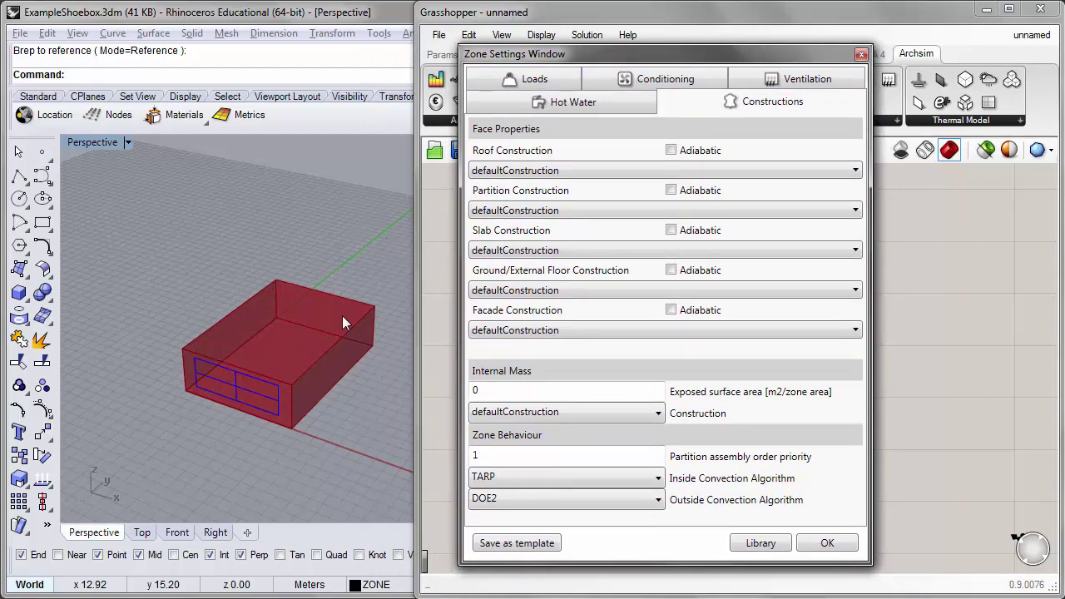
left_click(598, 171)
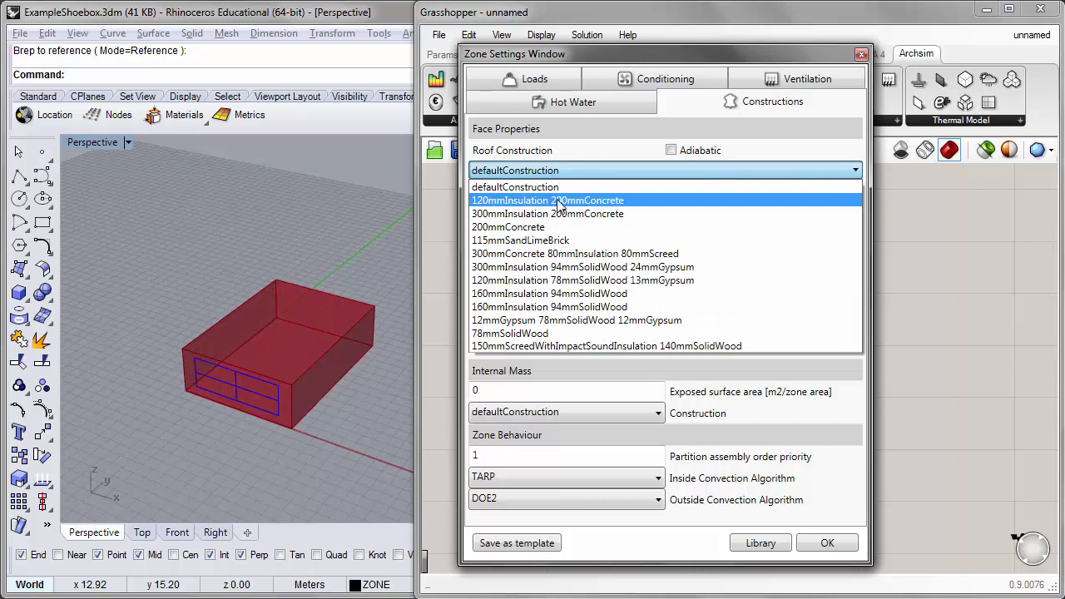
left_click(642, 206)
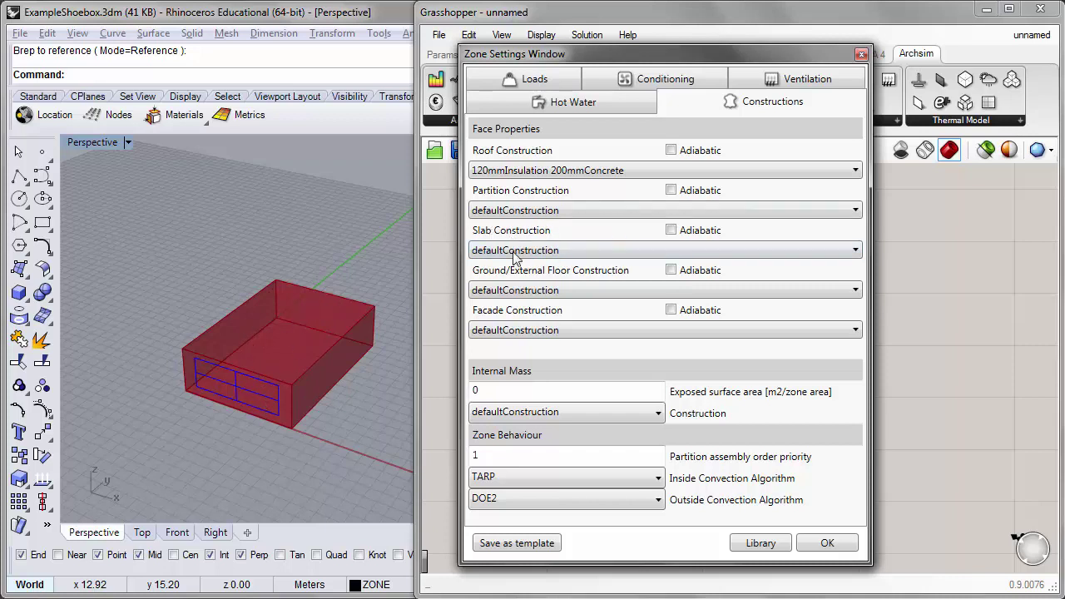
Make the ground floor adiabatic 200mmConcrete and the facade 120mmInsulation 200mmConcrete, then confirm
left_click(613, 287)
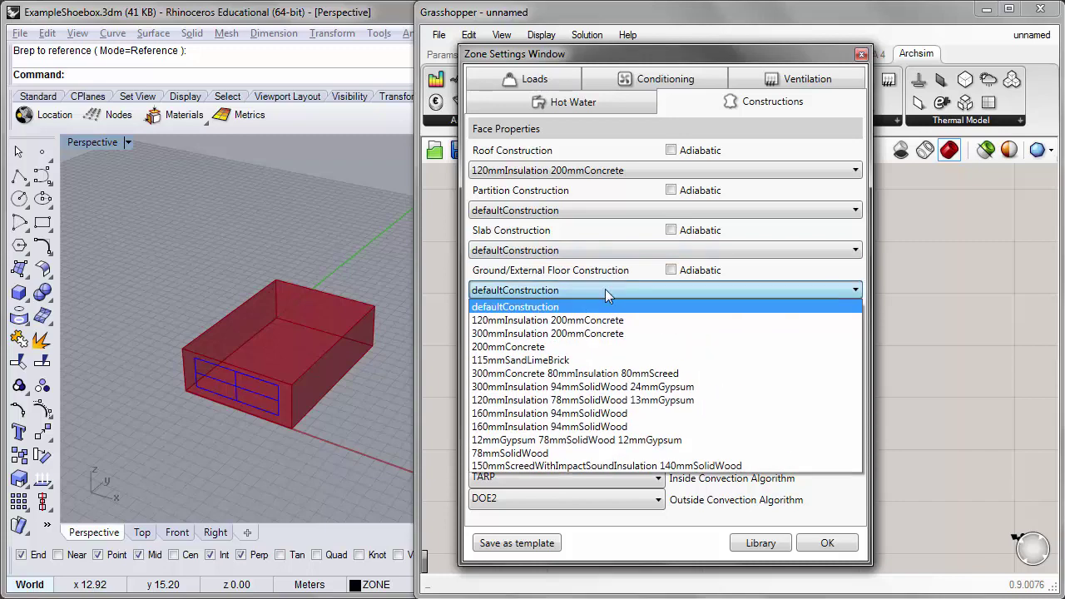
left_click(546, 348)
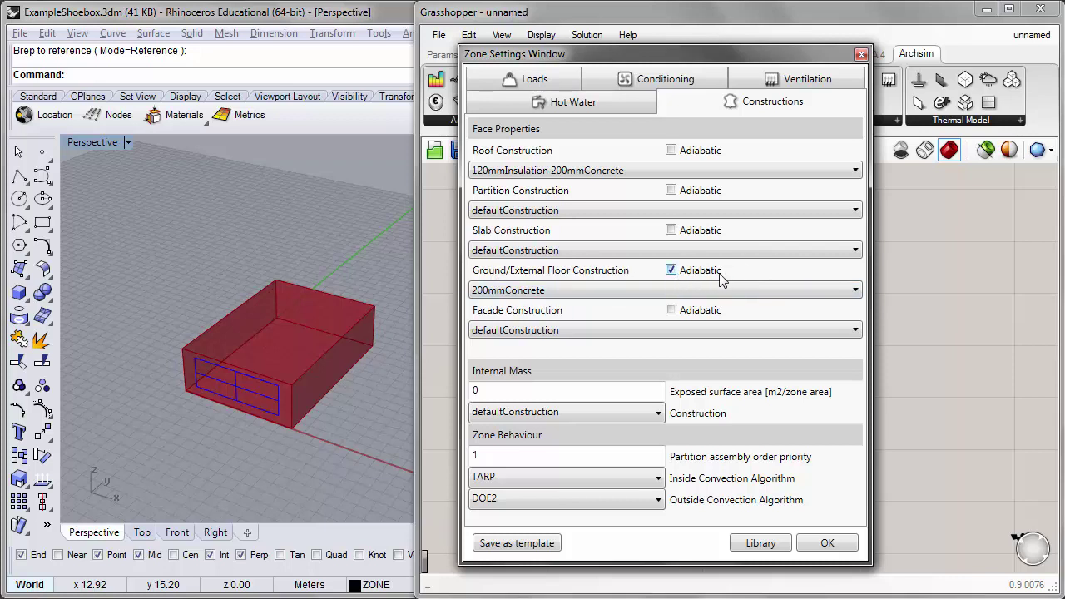
left_click(606, 324)
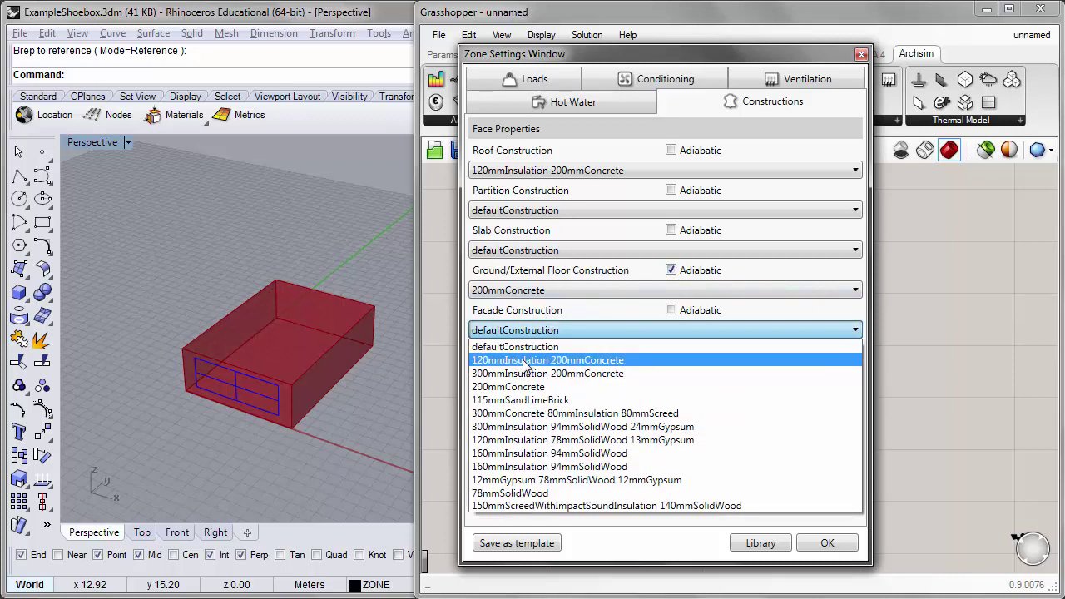
left_click(662, 366)
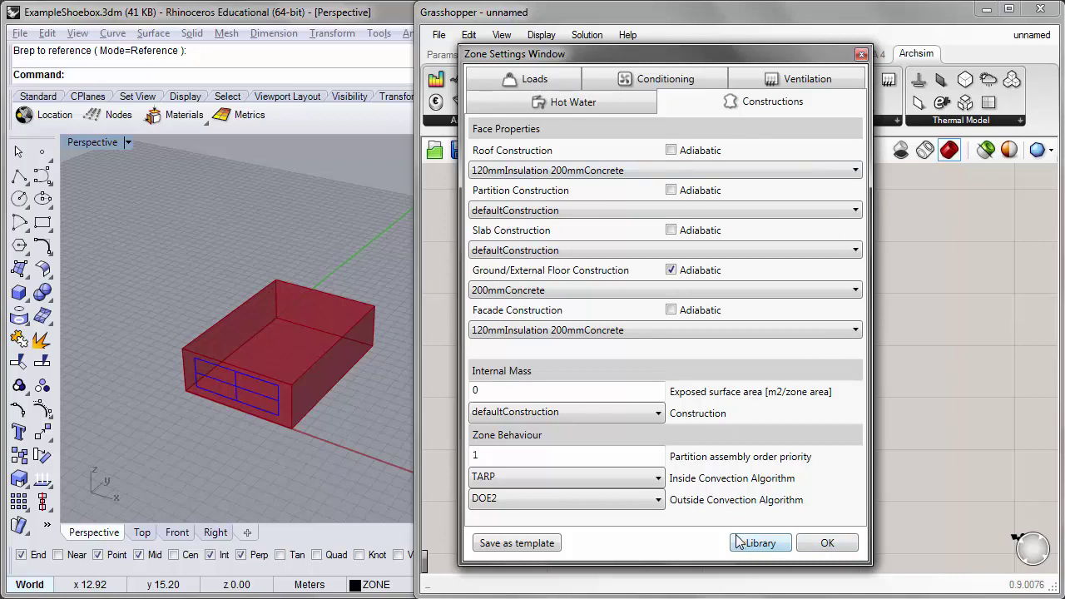
left_click(834, 544)
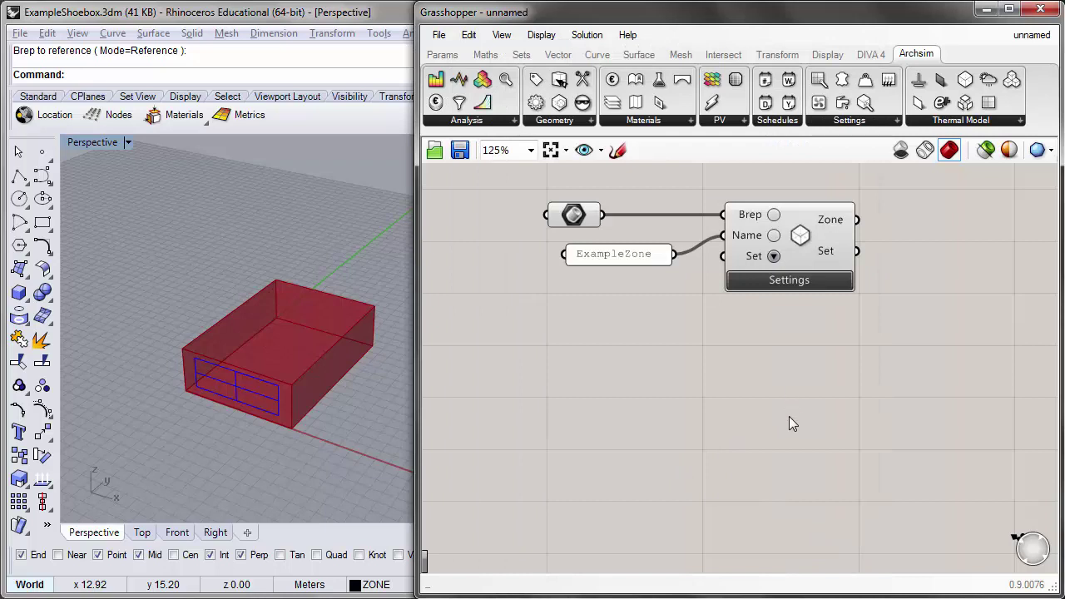
Add an Archsim Window component from Thermal Model to the canvas
left_click_drag(417, 333, 362, 333)
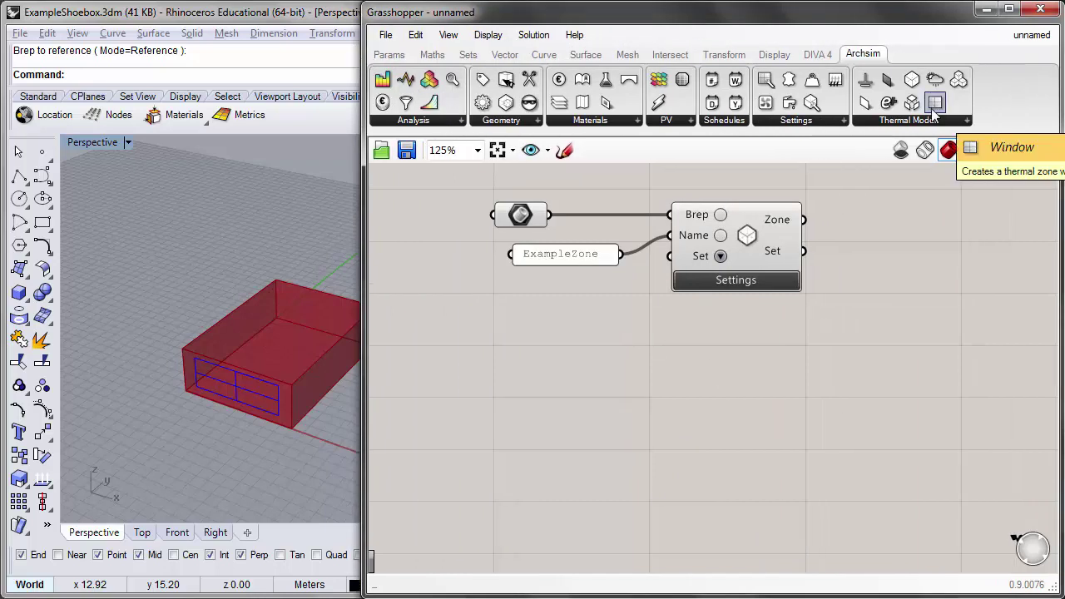
left_click_drag(934, 111, 732, 389)
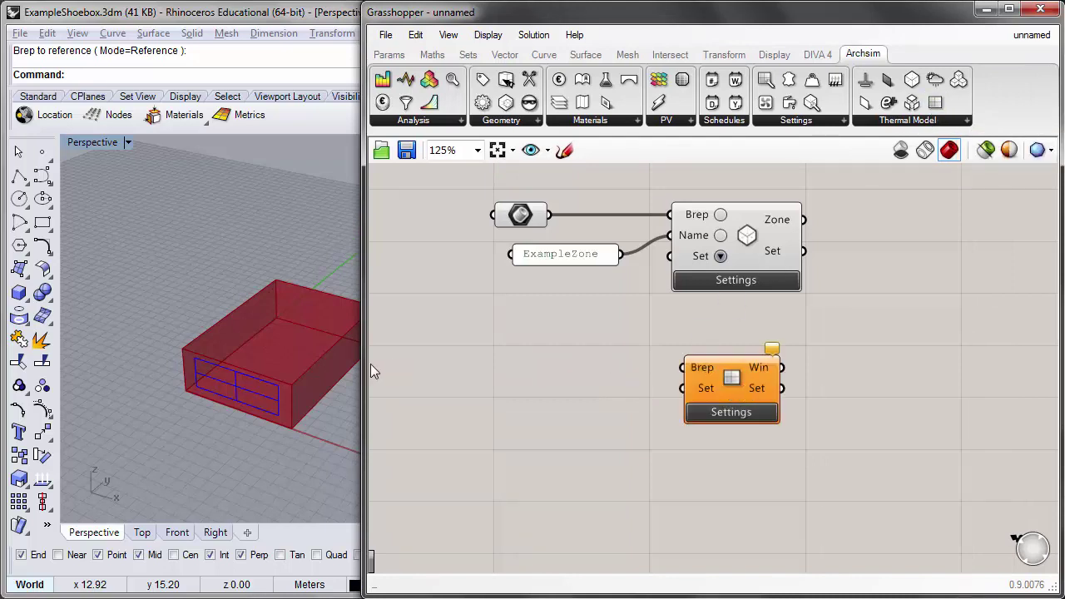
right_click_drag(312, 369, 200, 366, "shift")
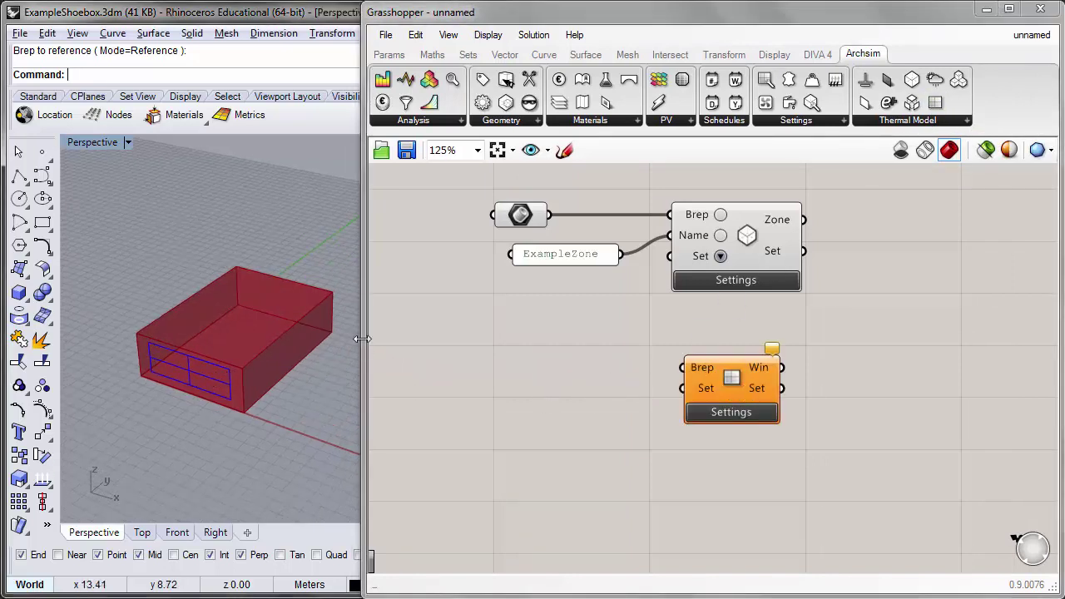
left_click_drag(361, 338, 433, 343)
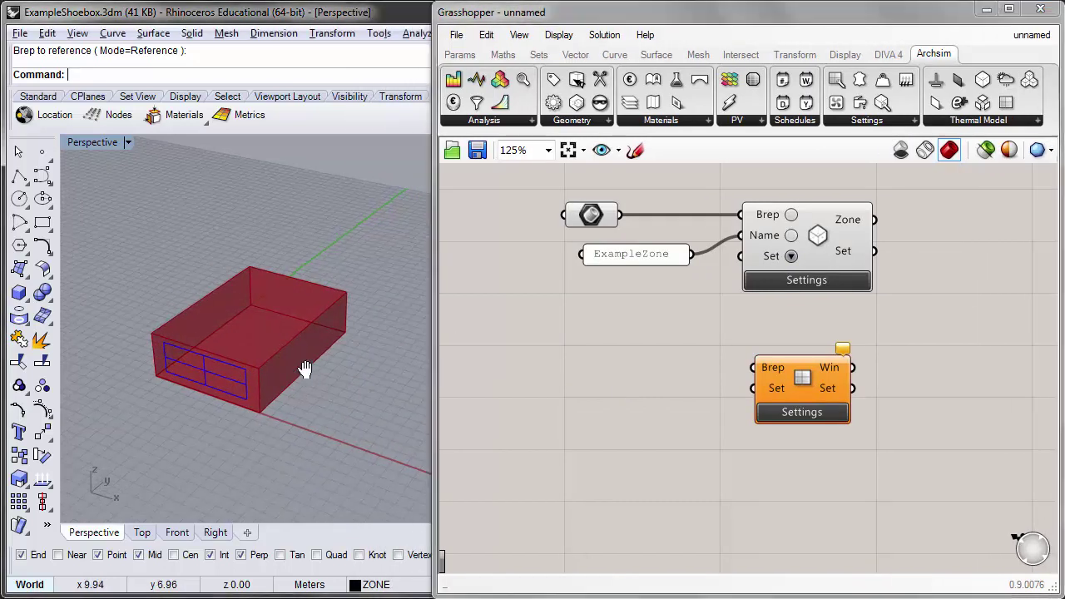
Add a Brep parameter set to the blue window surface and wire it into the window's Brep input
double_click(630, 373)
type("brep")
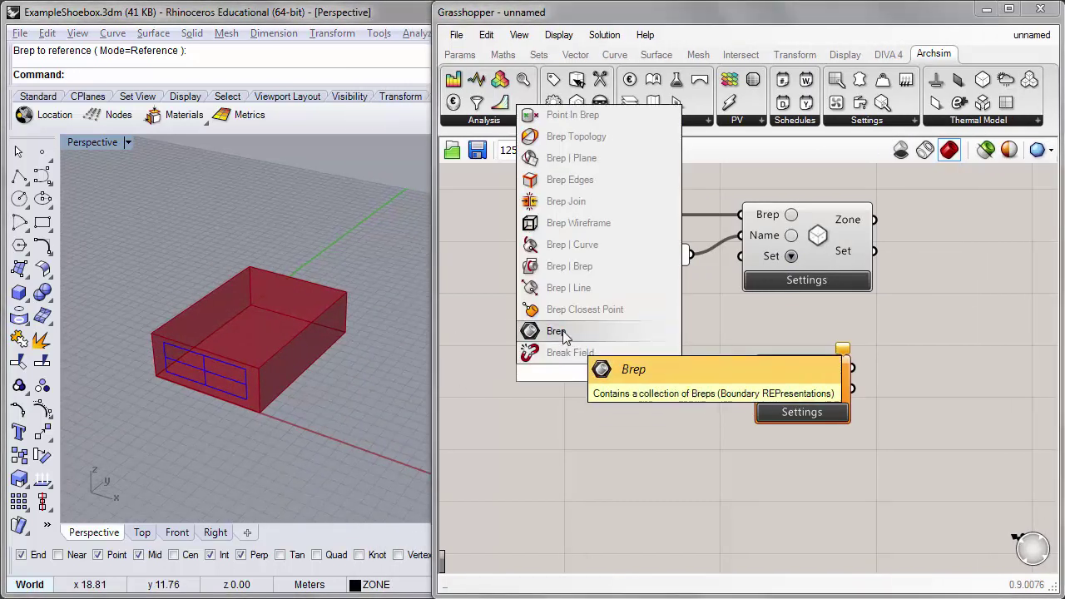
left_click(564, 333)
right_click(599, 375)
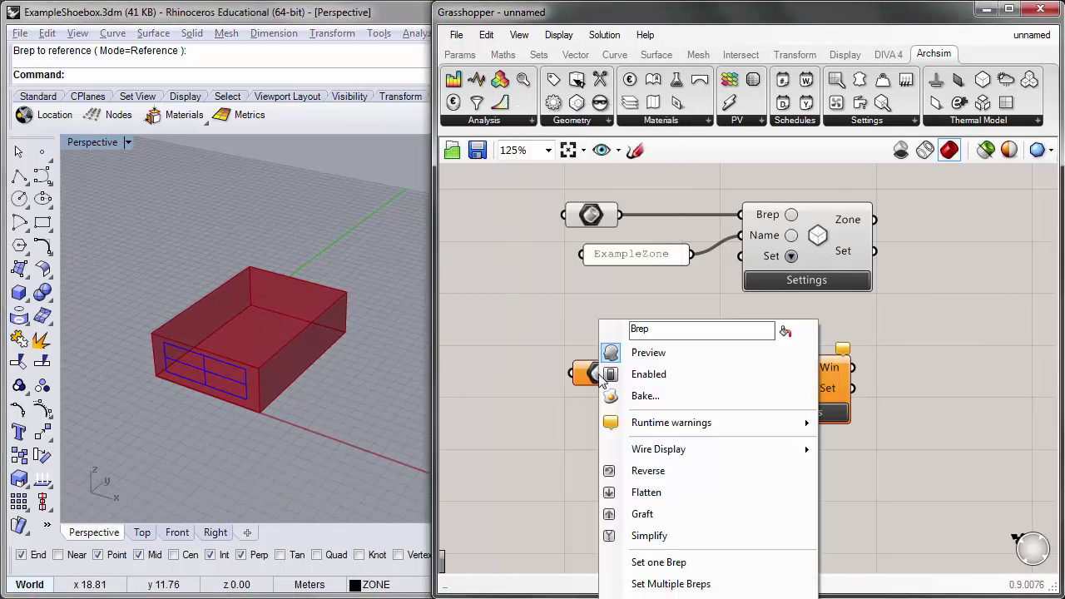
left_click(706, 563)
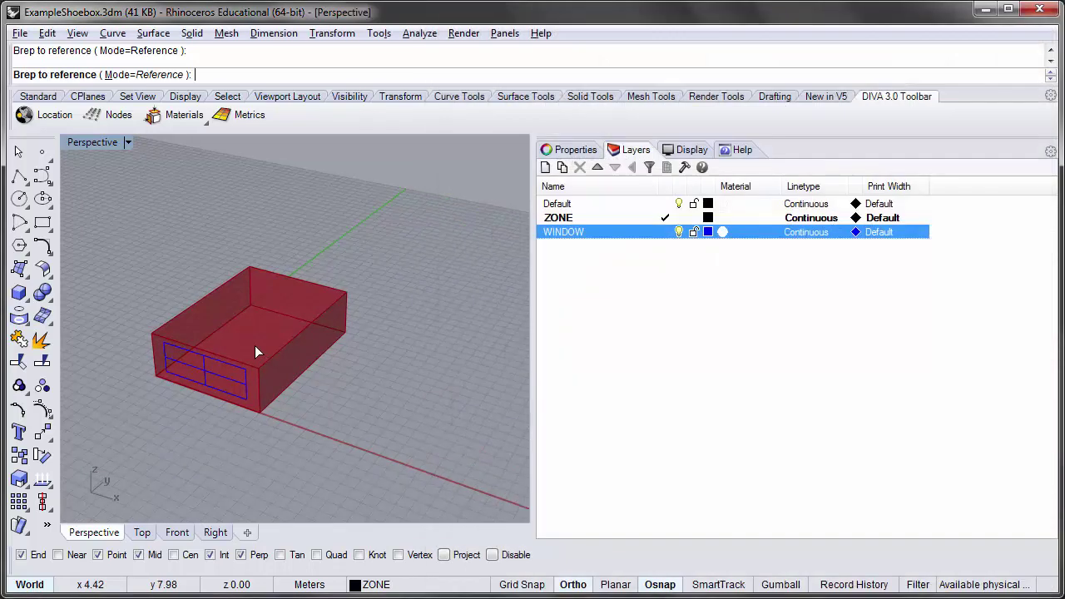
left_click(188, 363)
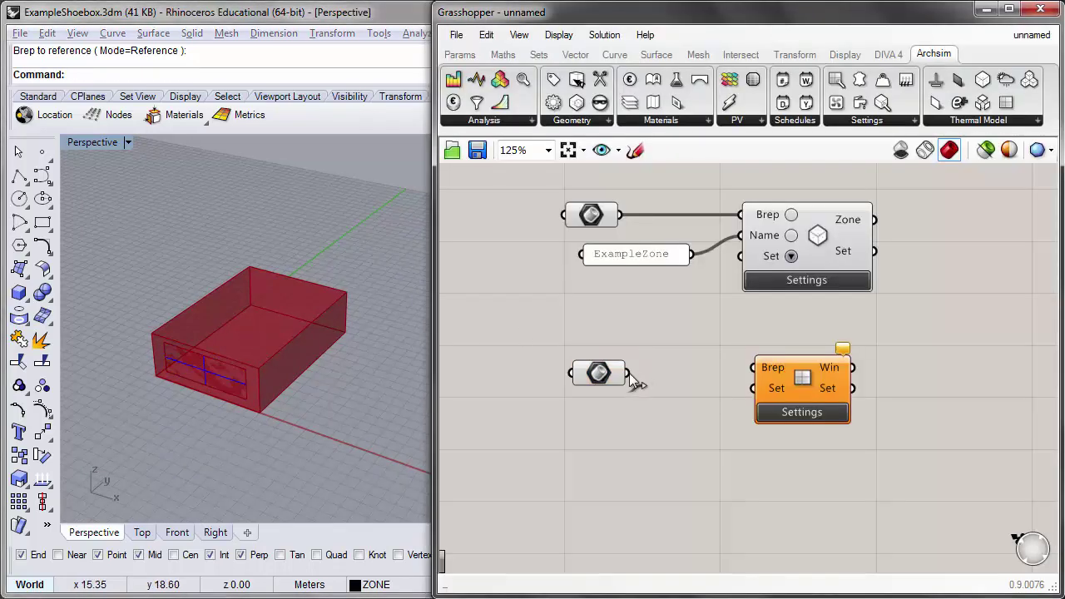
left_click_drag(629, 373, 759, 368)
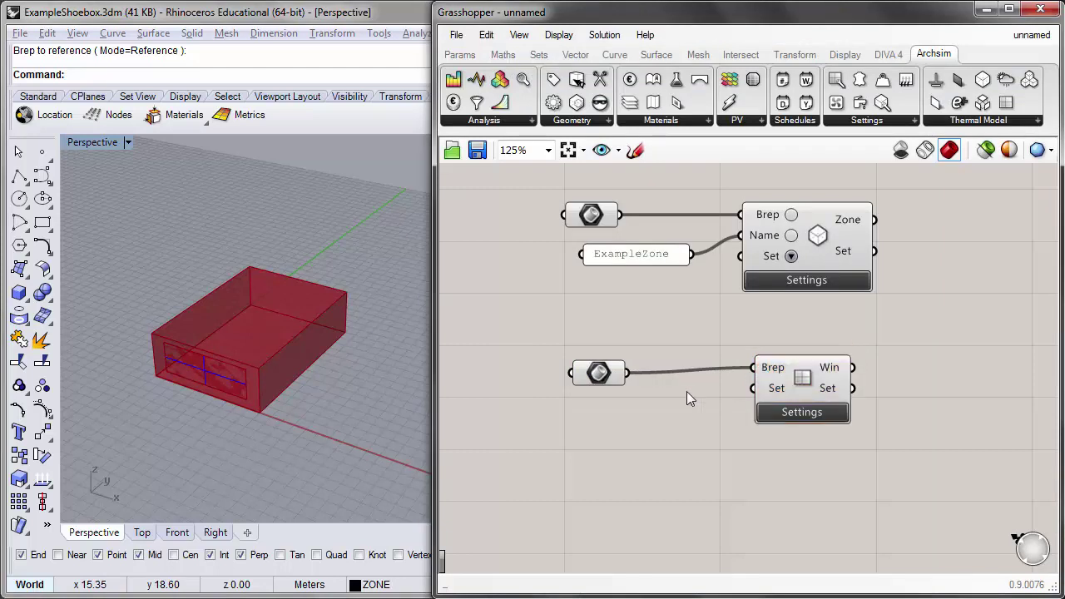
right_click_drag(334, 372, 325, 343)
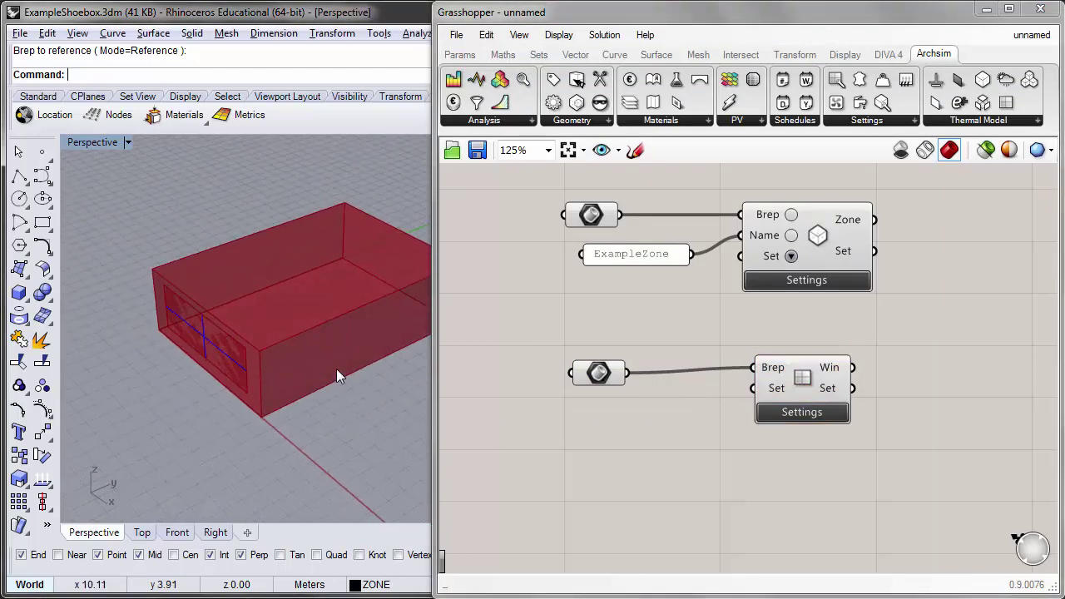
right_click_drag(223, 427, 305, 435)
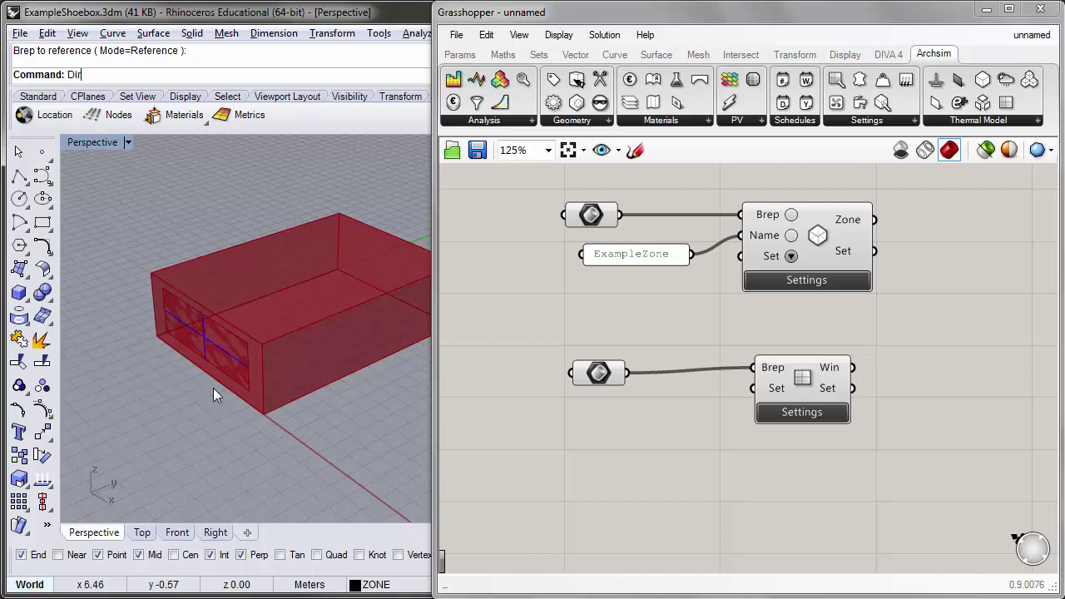
Check the window surface's normal direction with Dir
key("Return")
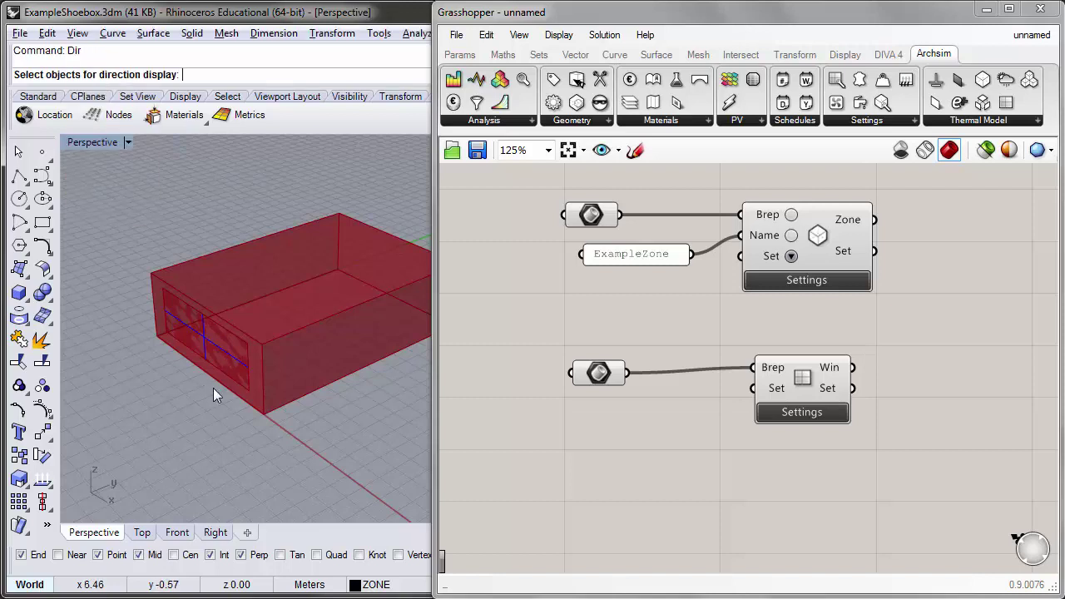
left_click(209, 341)
key("Return")
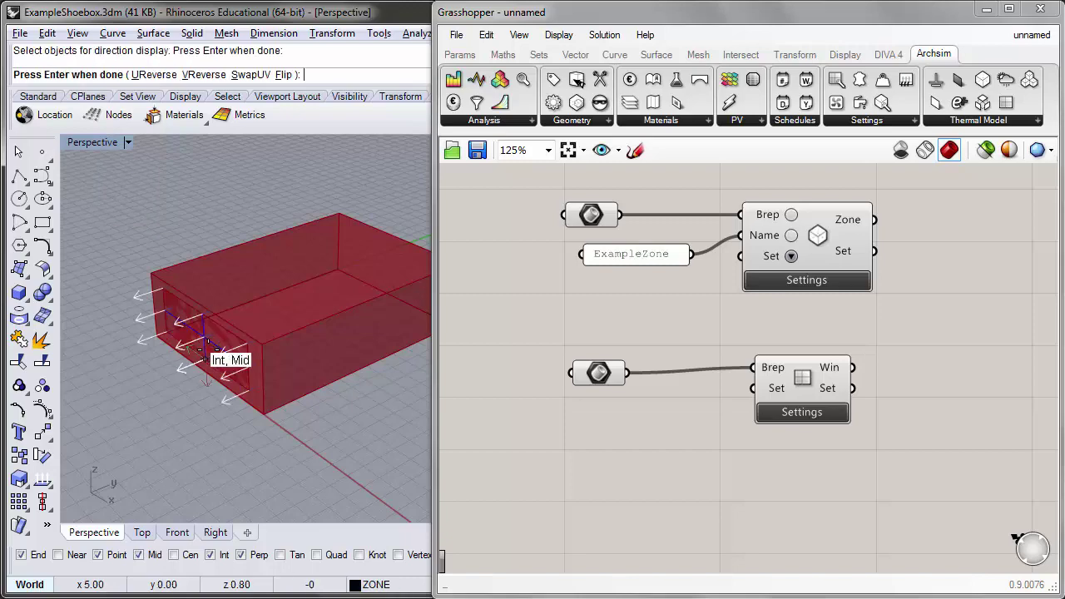
right_click_drag(206, 357, 305, 452)
key("Return")
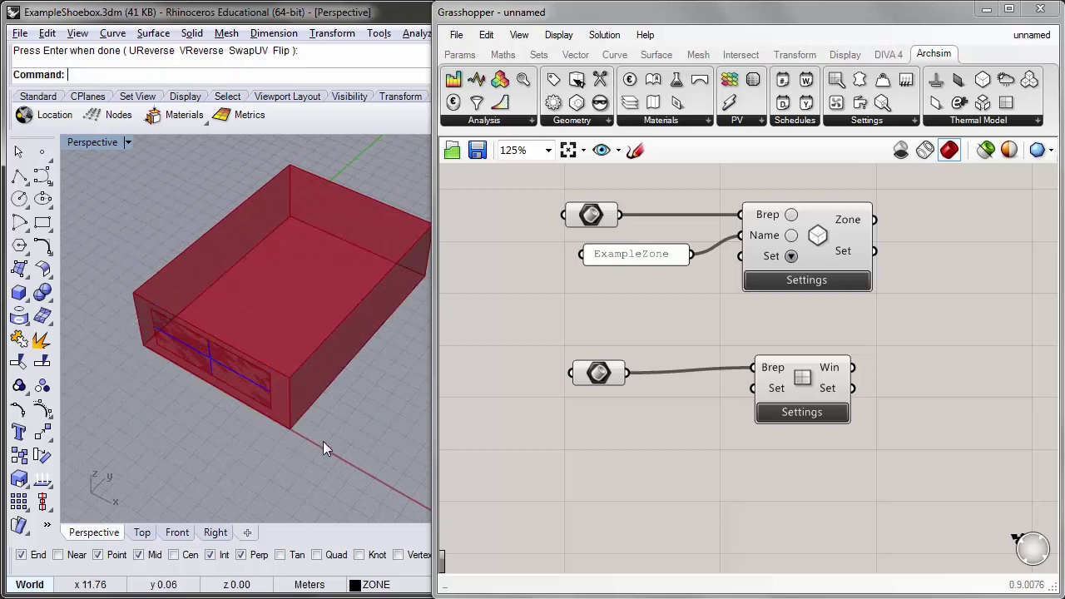
Turn off Preview on both the zone and window Brep parameters
right_click(591, 216)
left_click(630, 247)
right_click(599, 373)
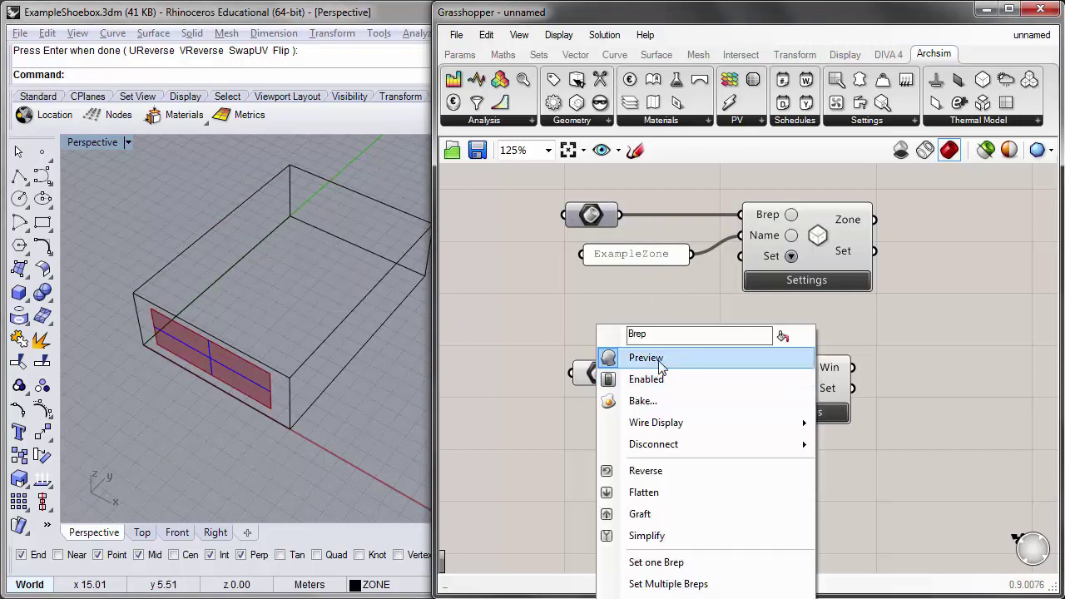
left_click(641, 357)
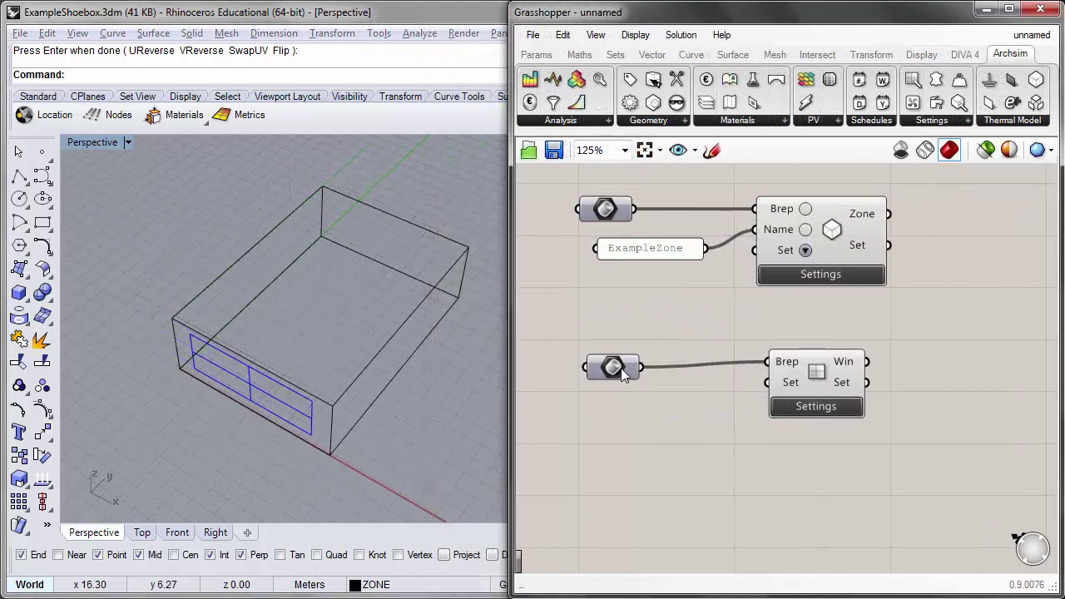
Open the Window component's settings dialog
left_click(821, 370)
left_click(810, 324)
scroll(853, 430, "up", 2)
right_click_drag(824, 333, 819, 359)
left_click(770, 343)
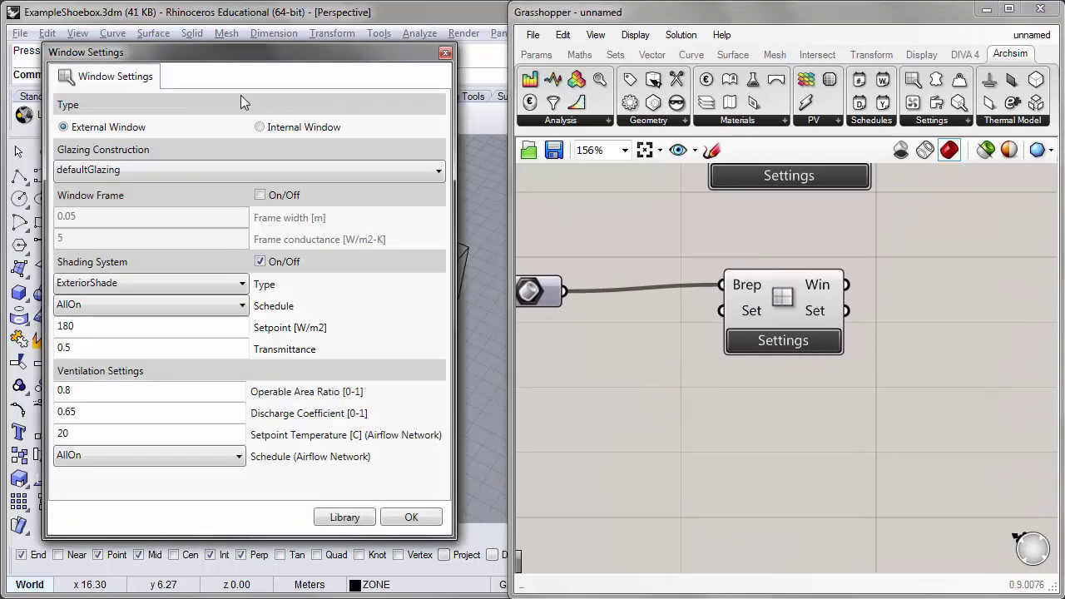
left_click_drag(260, 57, 583, 54)
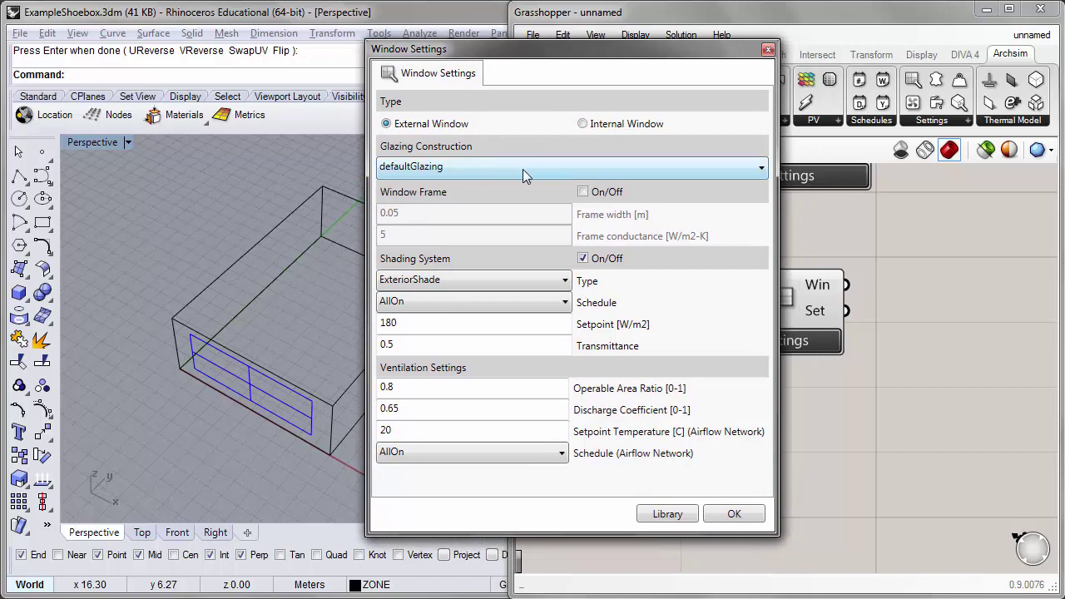
Set the glazing to DoublePaneClr, switch the shading system off, and confirm
left_click(492, 163)
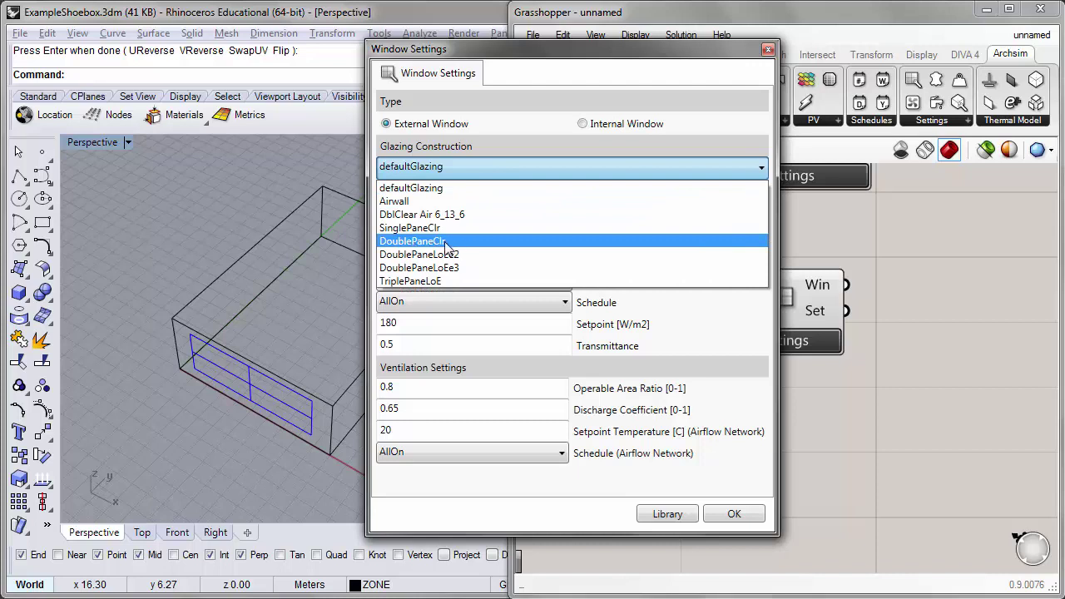
left_click(436, 243)
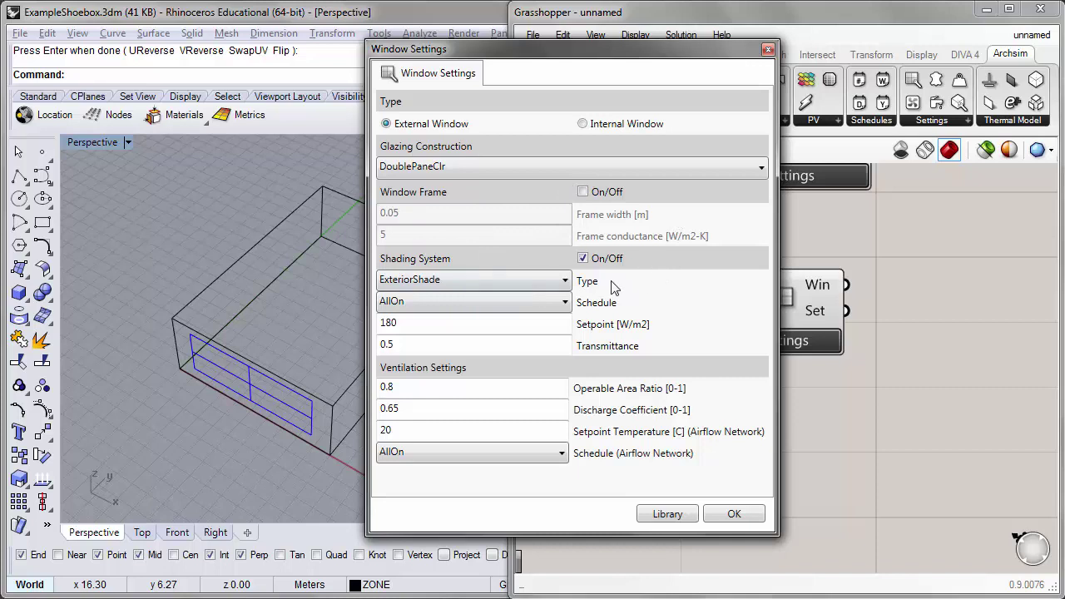
left_click(593, 264)
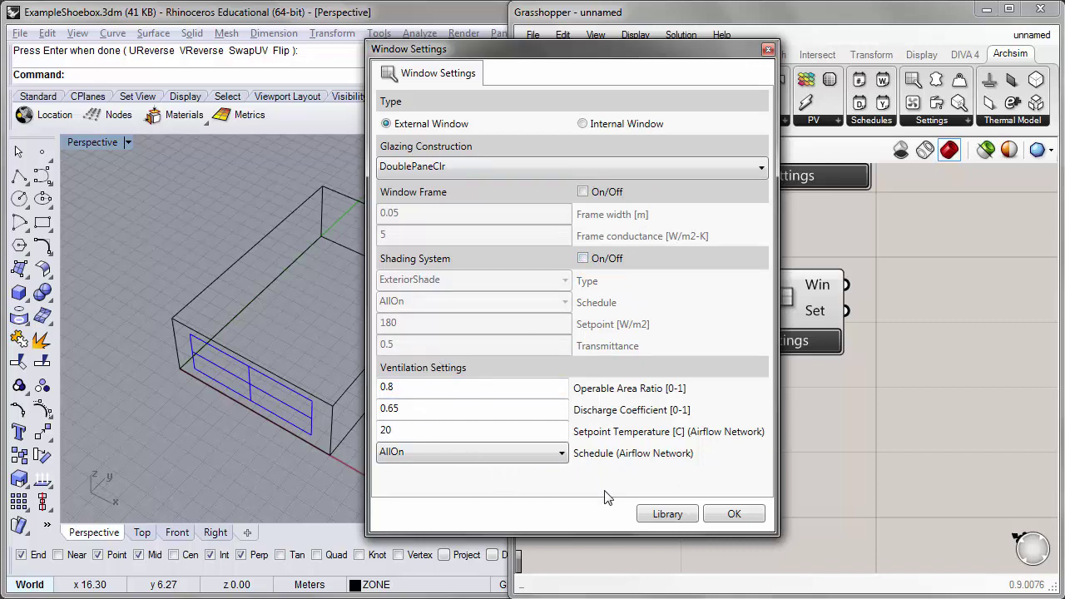
left_click(732, 515)
scroll(786, 450, "down", 3)
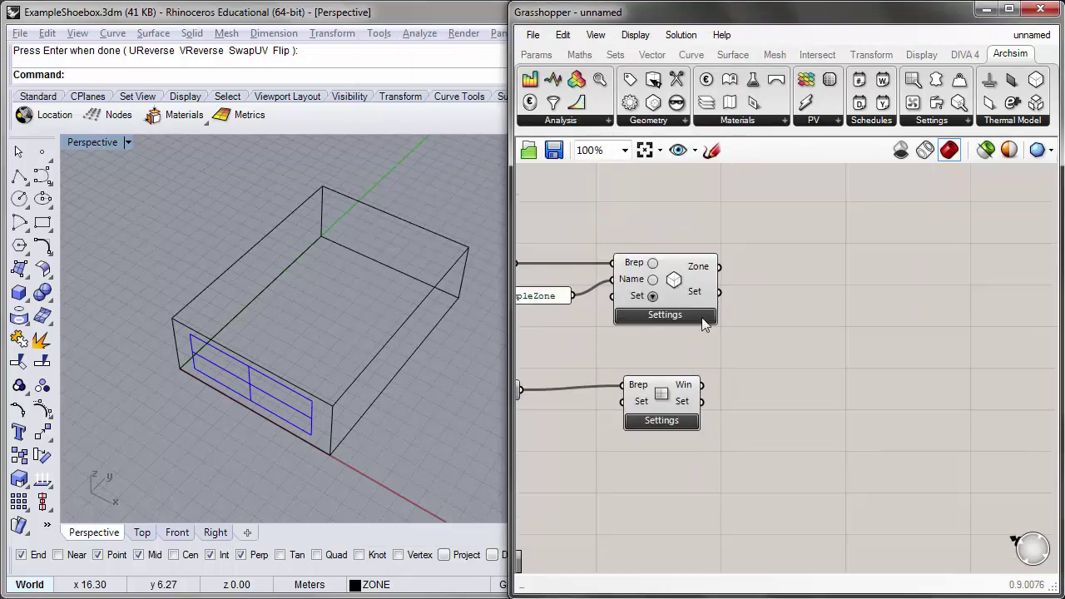
Add a Zone Connectivity model component beside the zone and window components
left_click_drag(681, 396, 691, 393)
left_click(711, 423)
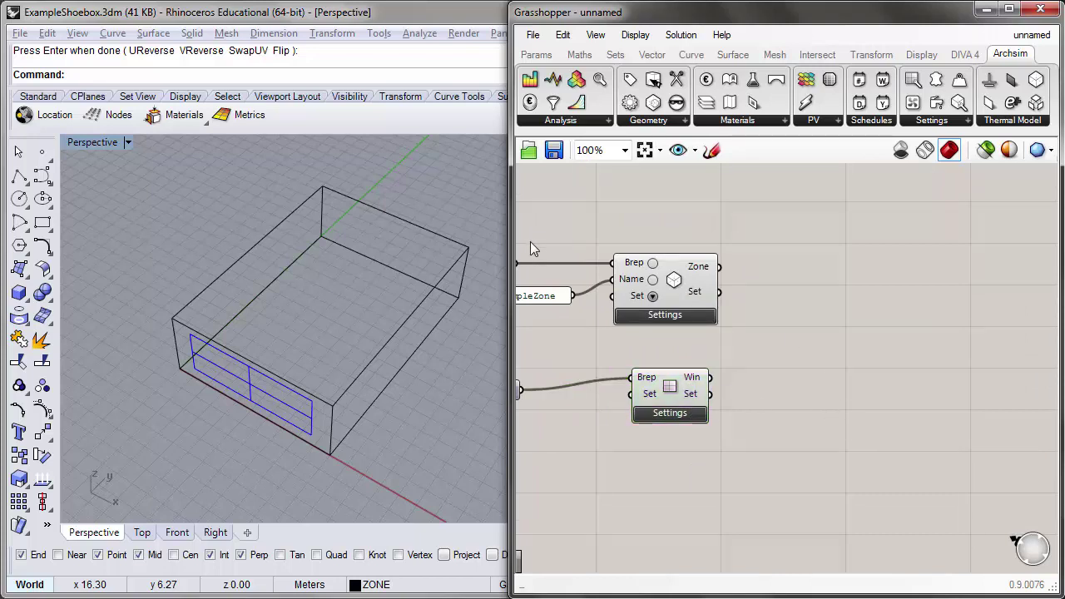
left_click_drag(510, 206, 323, 192)
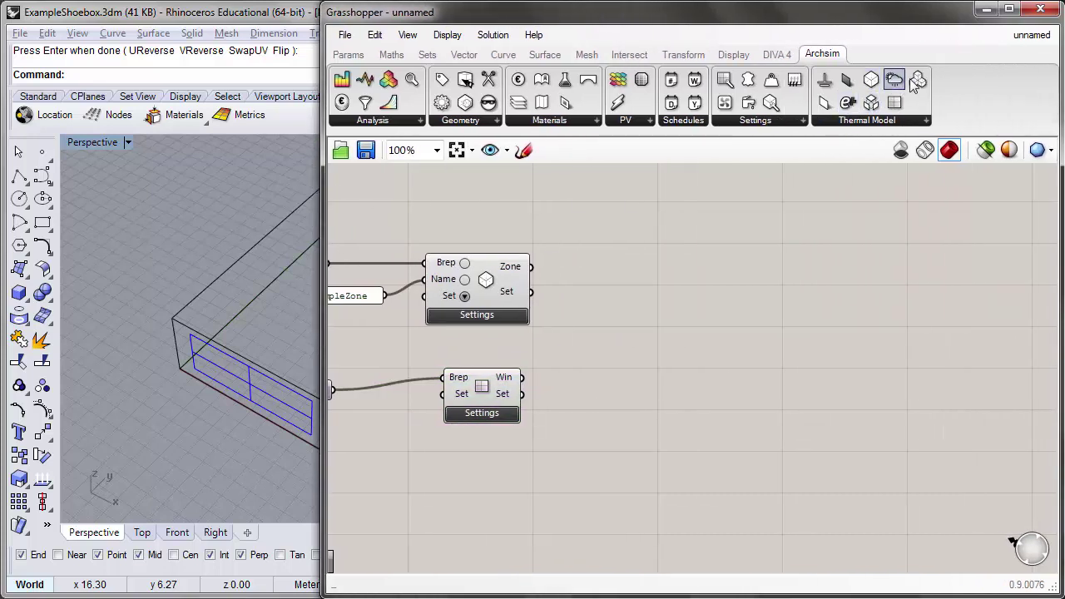
left_click_drag(324, 136, 296, 136)
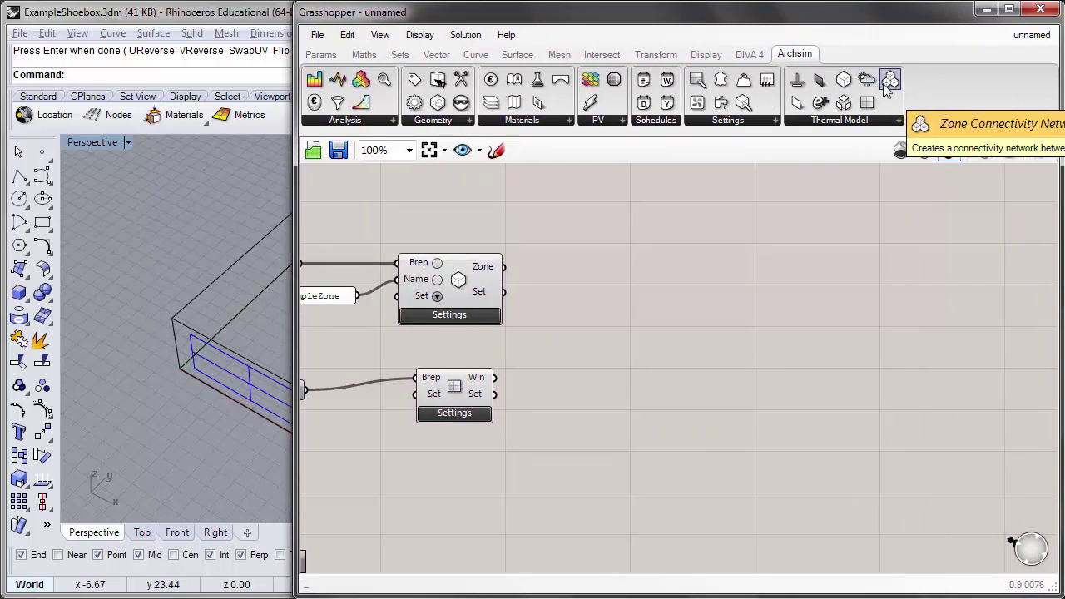
left_click_drag(887, 85, 656, 337)
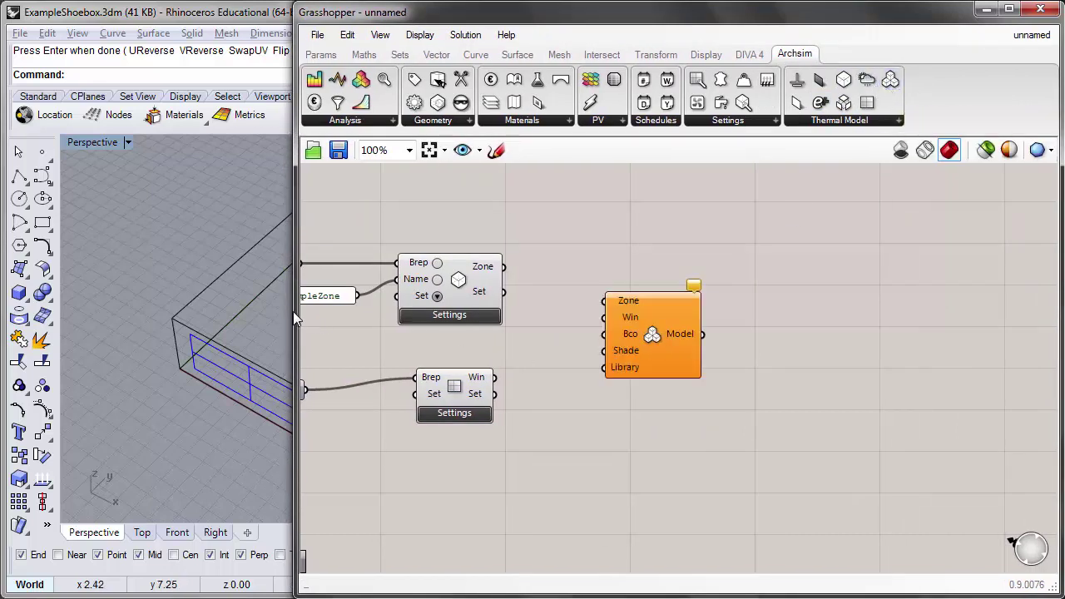
left_click_drag(293, 311, 432, 311)
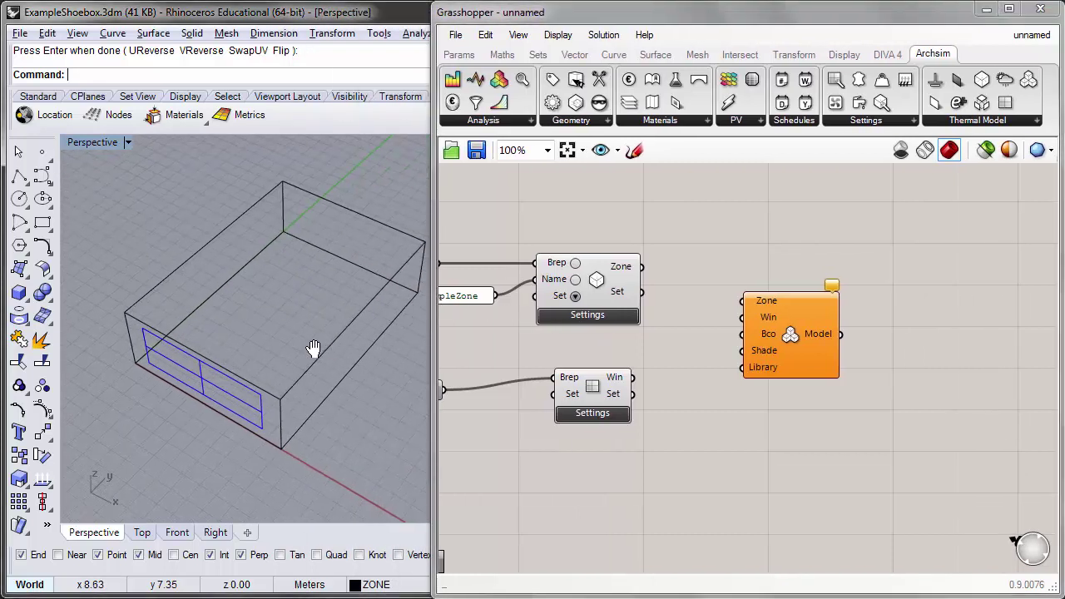
left_click_drag(796, 319, 811, 318)
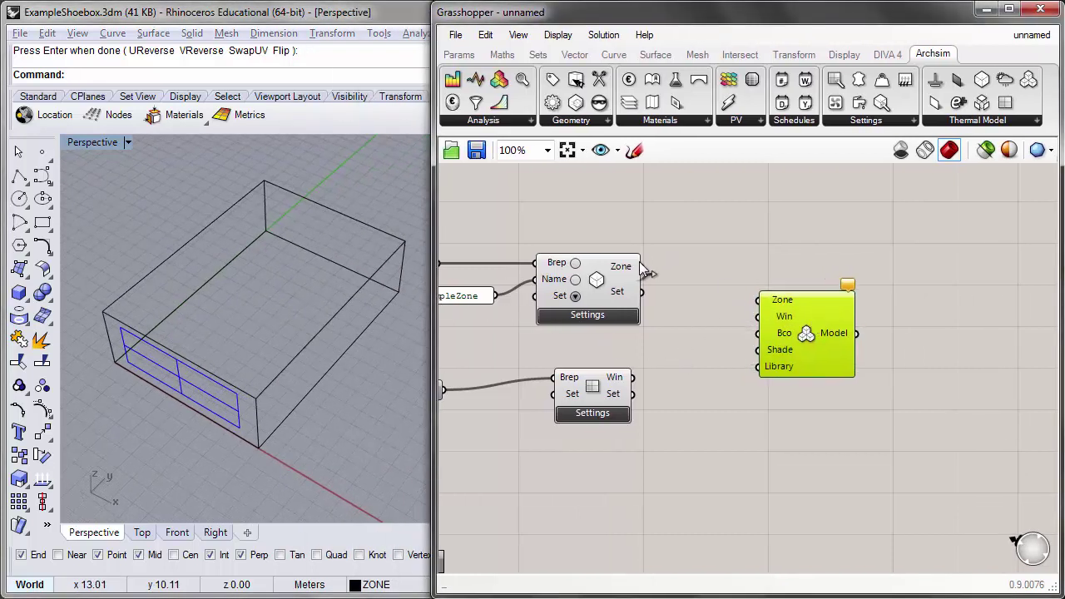
Wire the zone output into its Zone input and the window settings into its Win input
left_click_drag(641, 266, 769, 303)
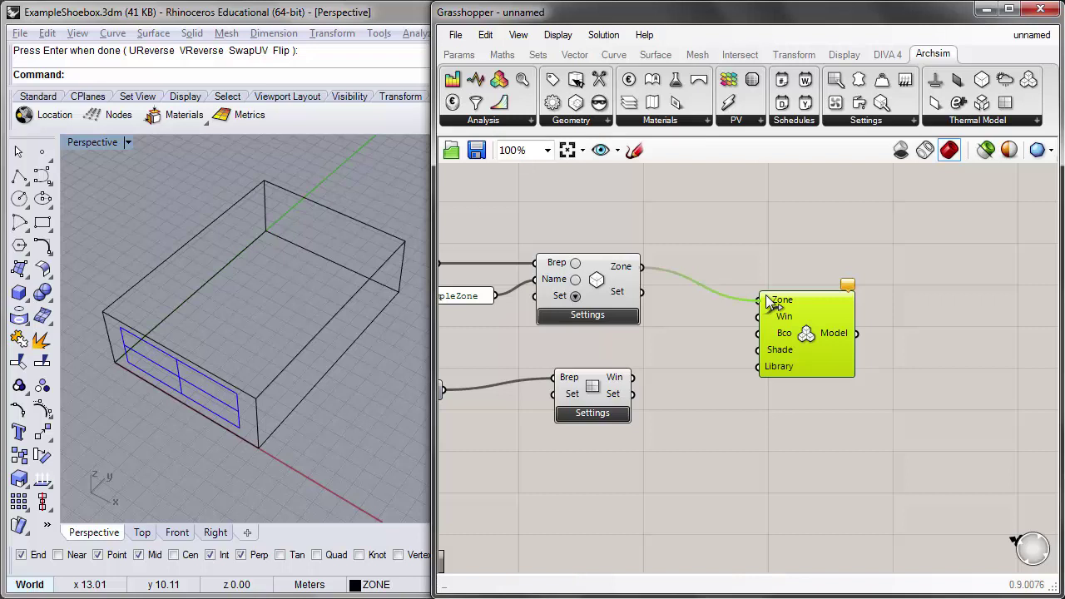
left_click(689, 361)
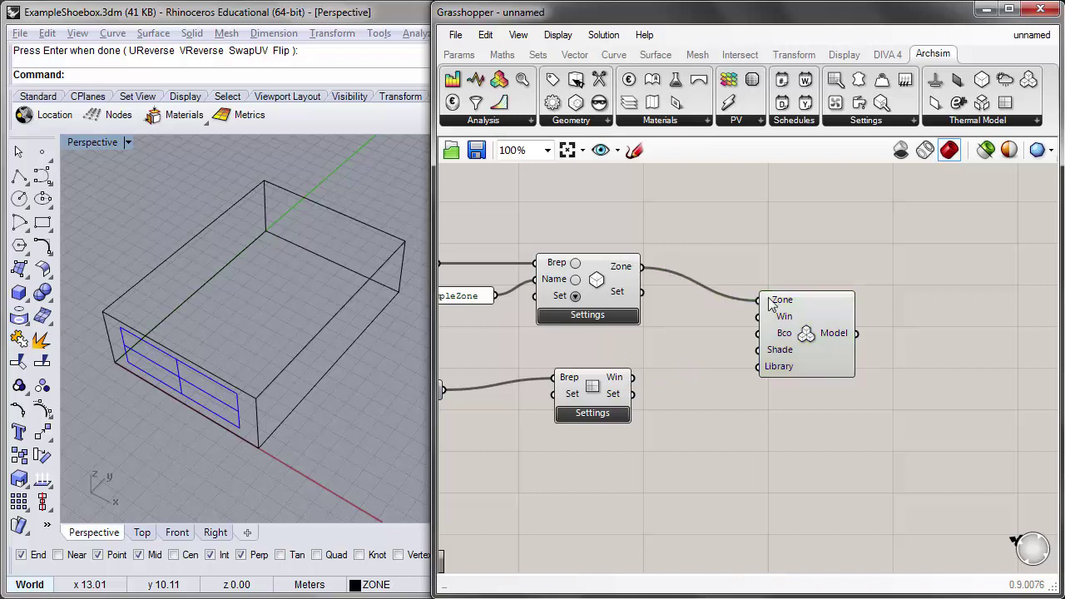
left_click_drag(635, 385, 762, 322)
scroll(288, 374, "down", 2)
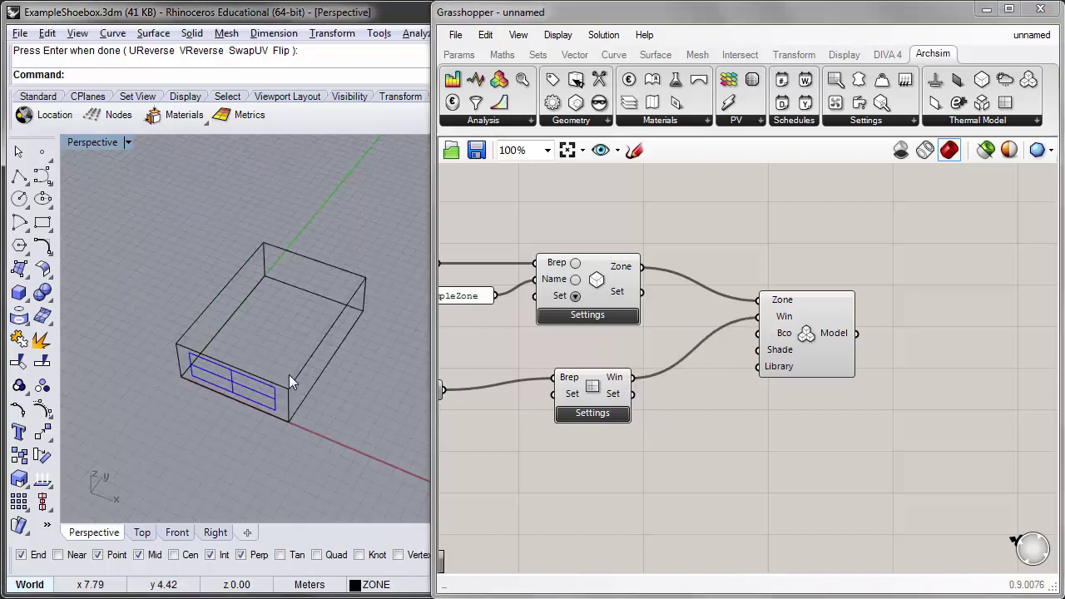
right_click_drag(785, 341, 782, 356)
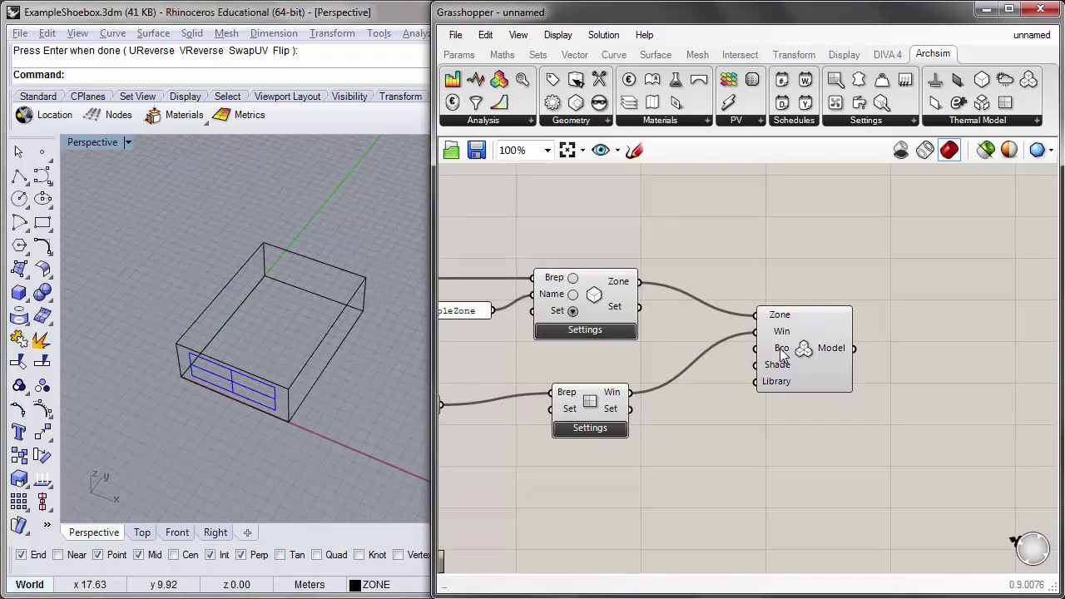
scroll(782, 354, "up", 1)
scroll(782, 354, "down", 1)
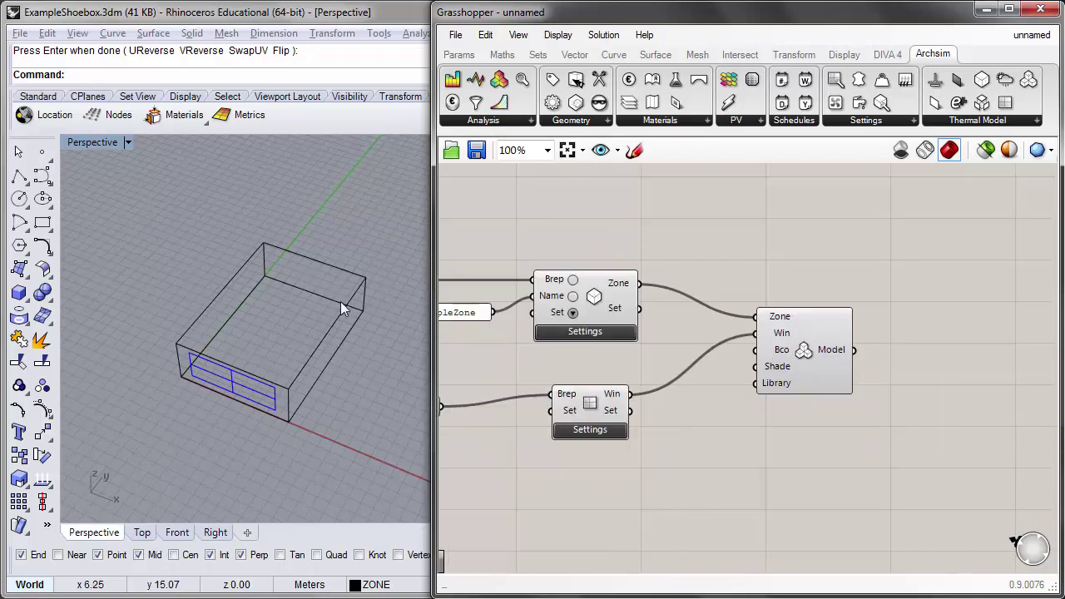
right_click_drag(299, 350, 349, 364)
right_click_drag(782, 353, 821, 321)
left_click(837, 343)
left_click(797, 389)
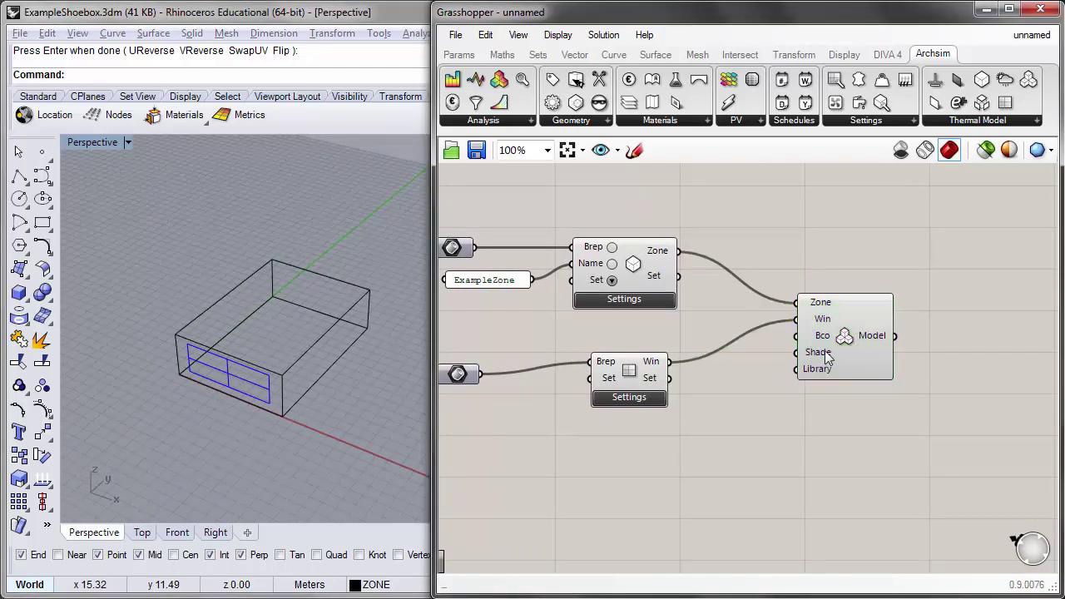
scroll(822, 350, "up", 1)
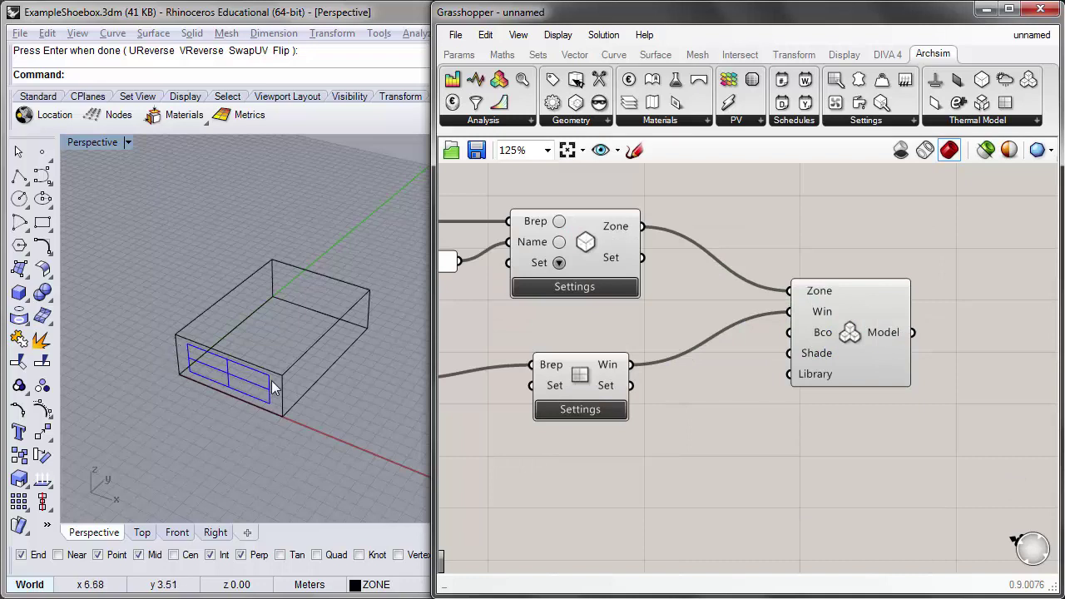
scroll(323, 410, "down", 1)
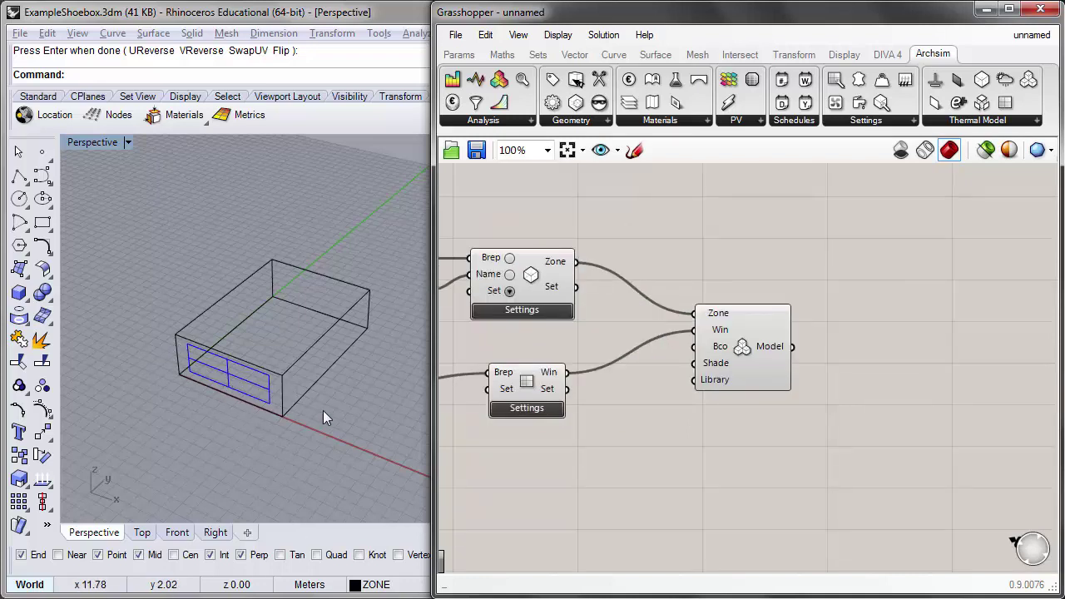
scroll(298, 425, "down", 1)
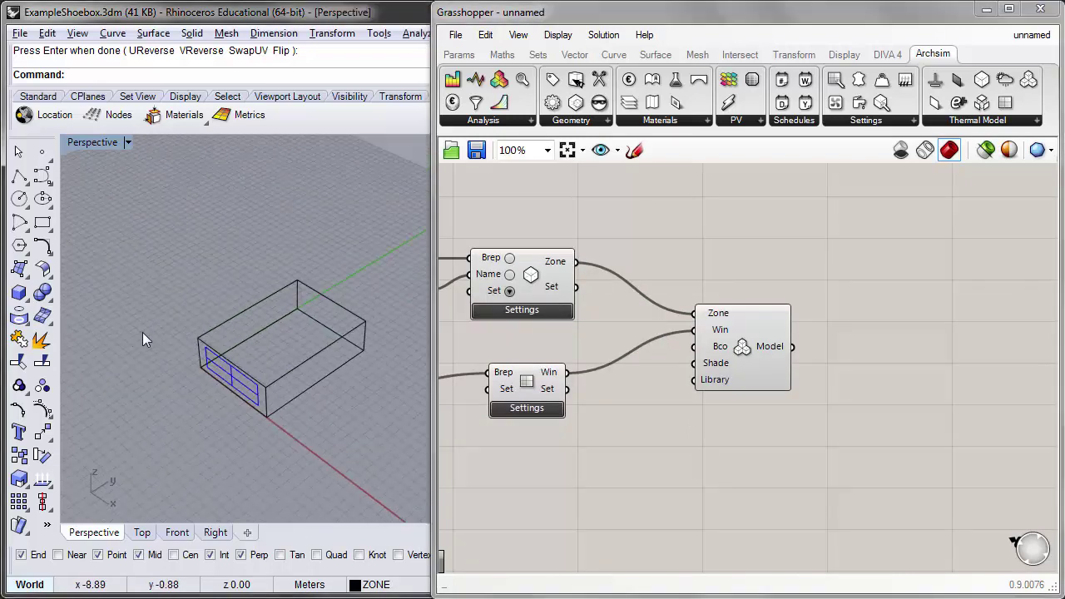
right_click_drag(221, 412, 213, 433)
right_click_drag(709, 428, 832, 314)
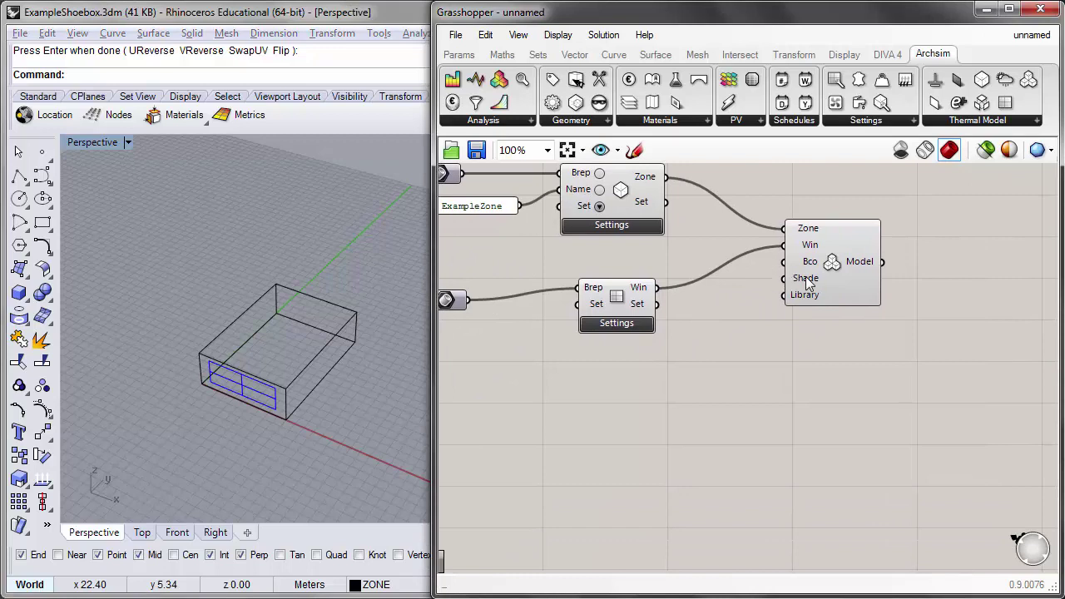
mouse_move(805, 282)
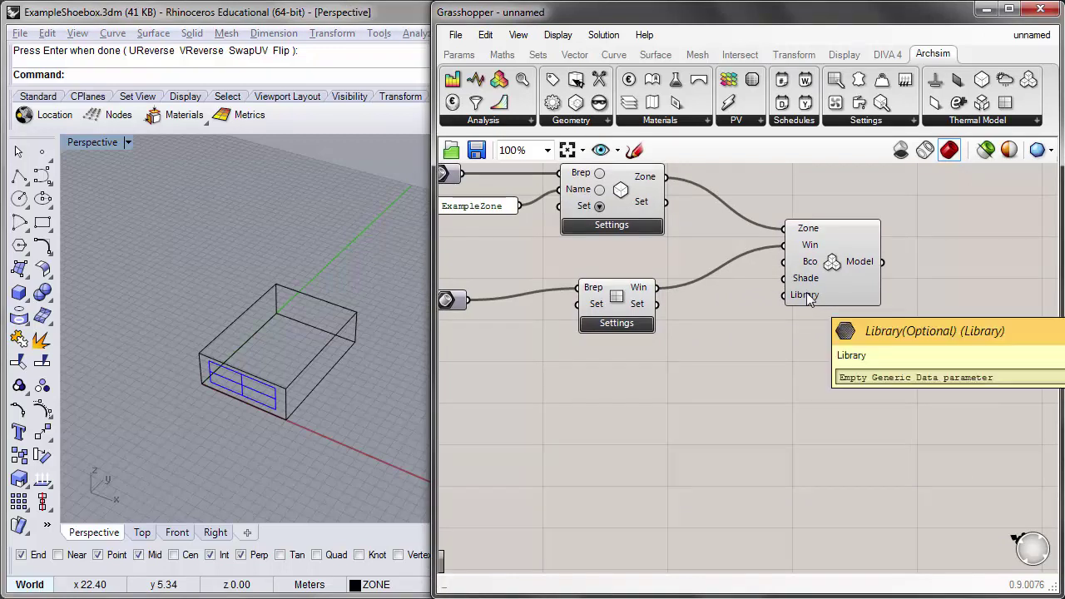
right_click_drag(861, 348, 775, 391)
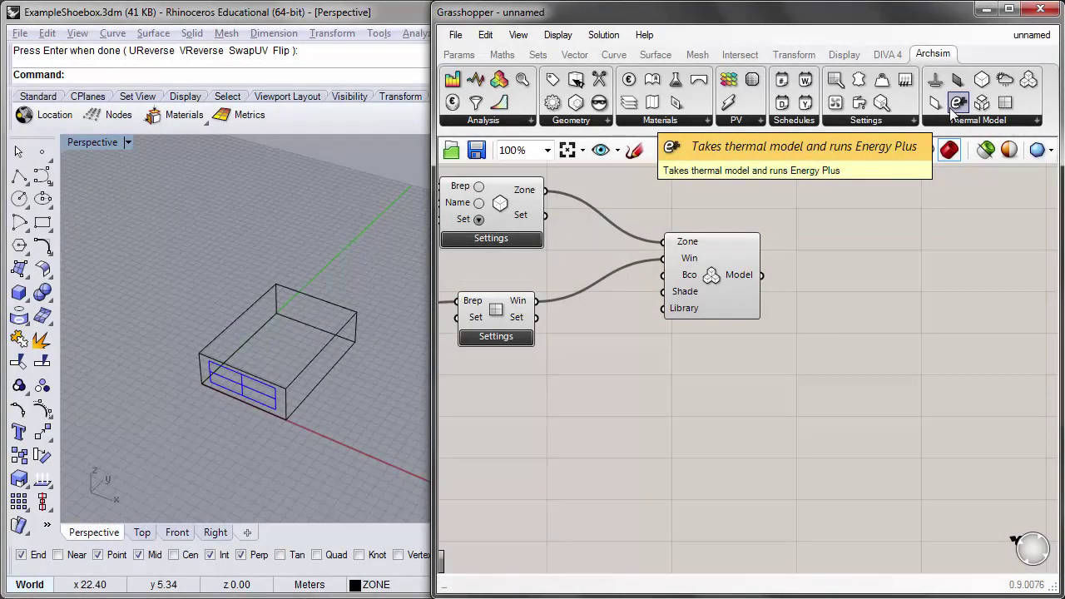
Place an Archsim SurfaceAnalysis component on the canvas and widen the Rhino viewport
right_click_drag(828, 266, 753, 274)
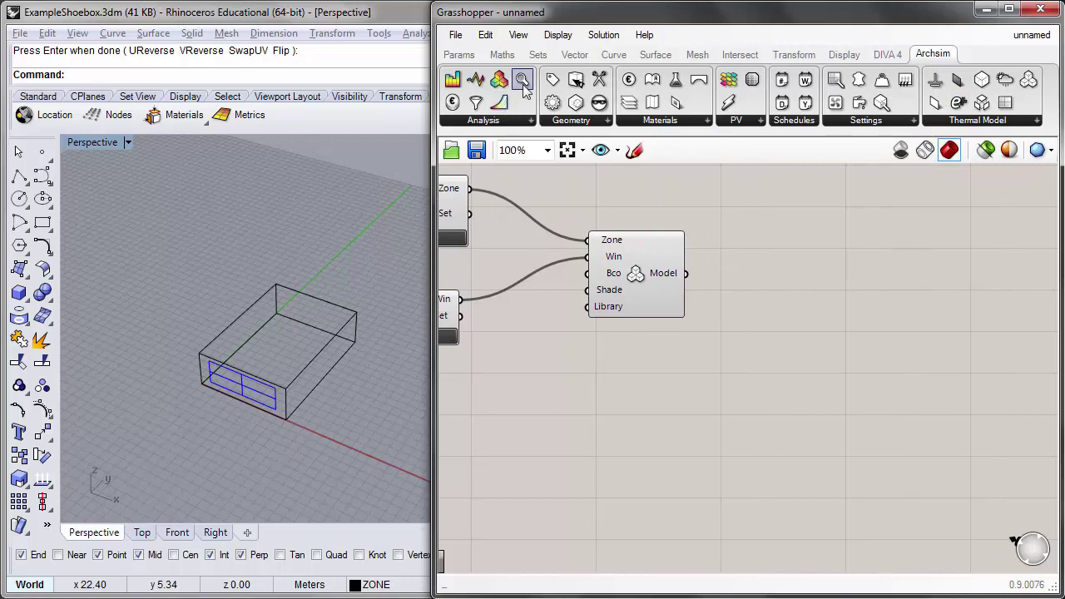
left_click_drag(524, 87, 824, 379)
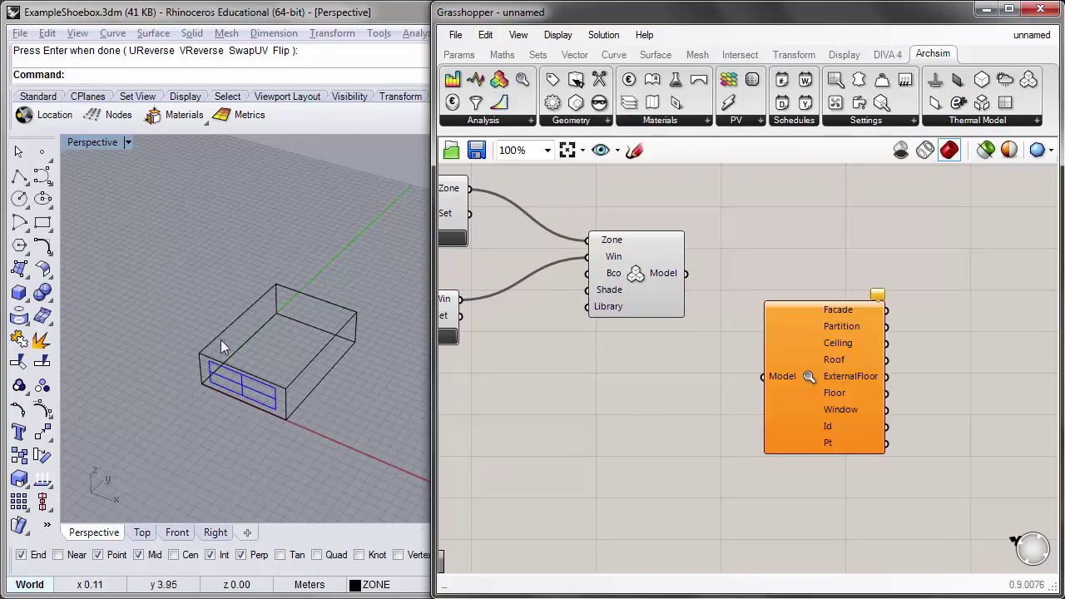
scroll(349, 328, "up", 2)
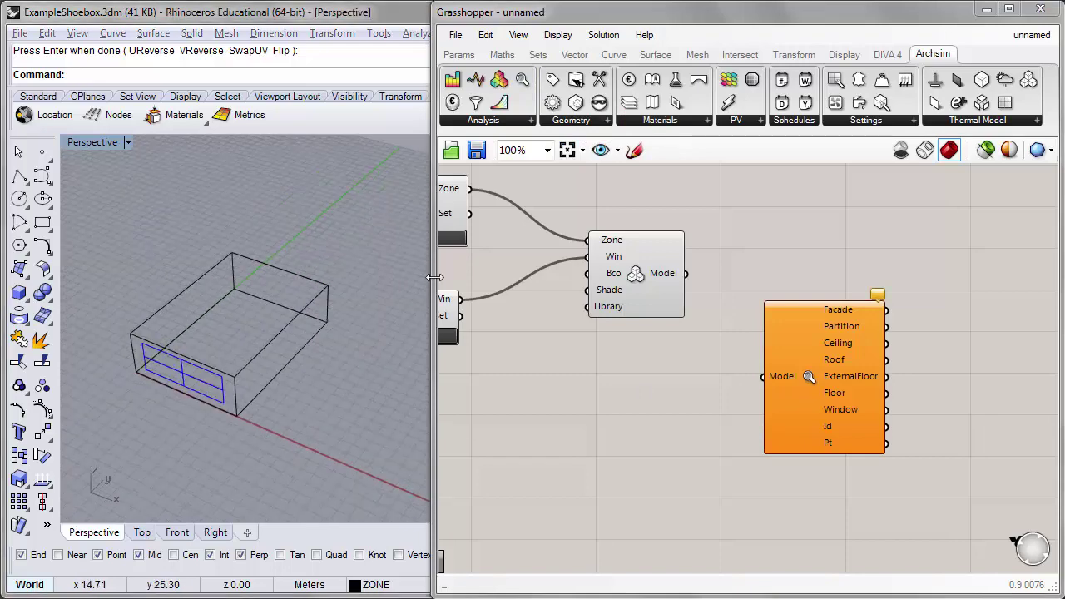
left_click_drag(433, 291, 497, 291)
Wire the zone's Model output into the SurfaceAnalysis Model input
right_click_drag(525, 258, 656, 287)
right_click_drag(787, 344, 676, 312)
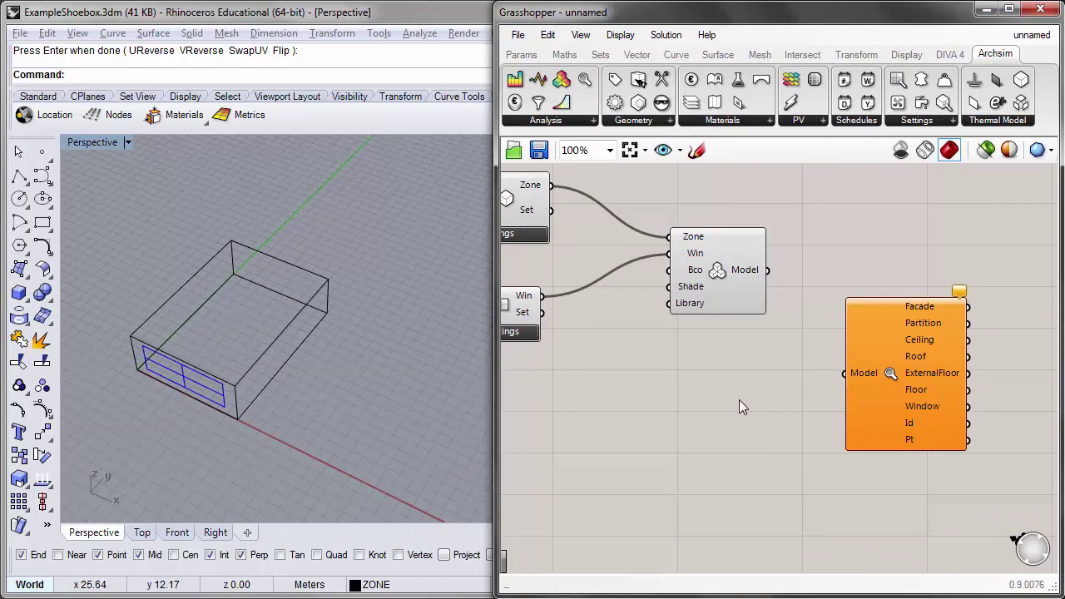
right_click_drag(731, 398, 691, 410)
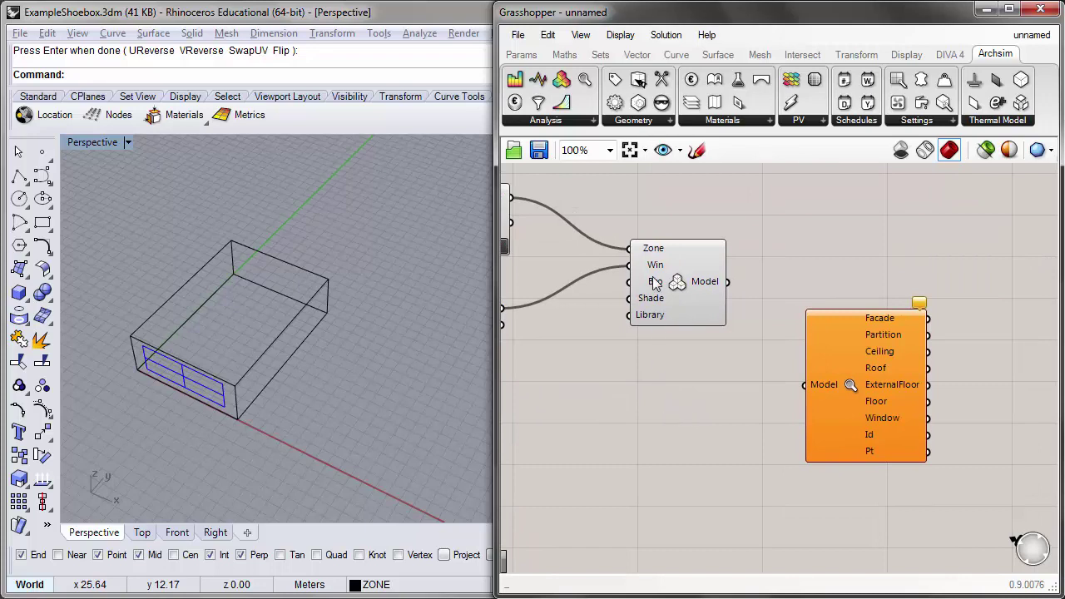
left_click_drag(727, 282, 804, 385)
right_click_drag(672, 455, 657, 448)
scroll(270, 325, "up", 4)
Place a Brep parameter on the canvas via the 'brep' search
mouse_move(318, 409)
right_mouse_down()
mouse_move(221, 352)
mouse_move(245, 375)
mouse_move(358, 380)
mouse_move(323, 377)
mouse_move(337, 309)
mouse_move(346, 410)
mouse_move(238, 404)
mouse_move(330, 412)
right_mouse_up()
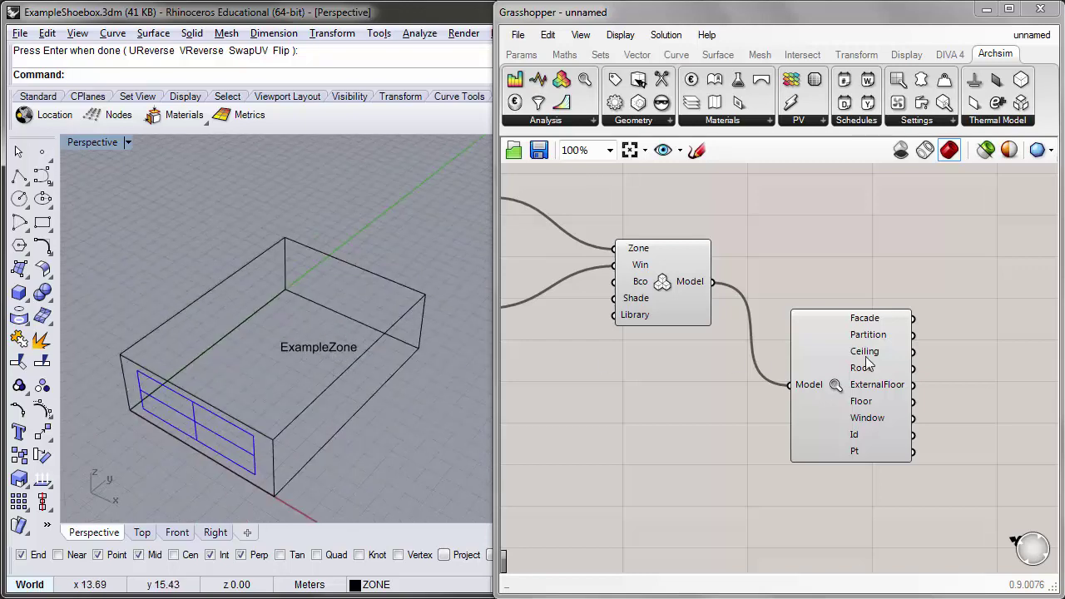
right_click_drag(1021, 332, 881, 329)
double_click(881, 330)
type("b")
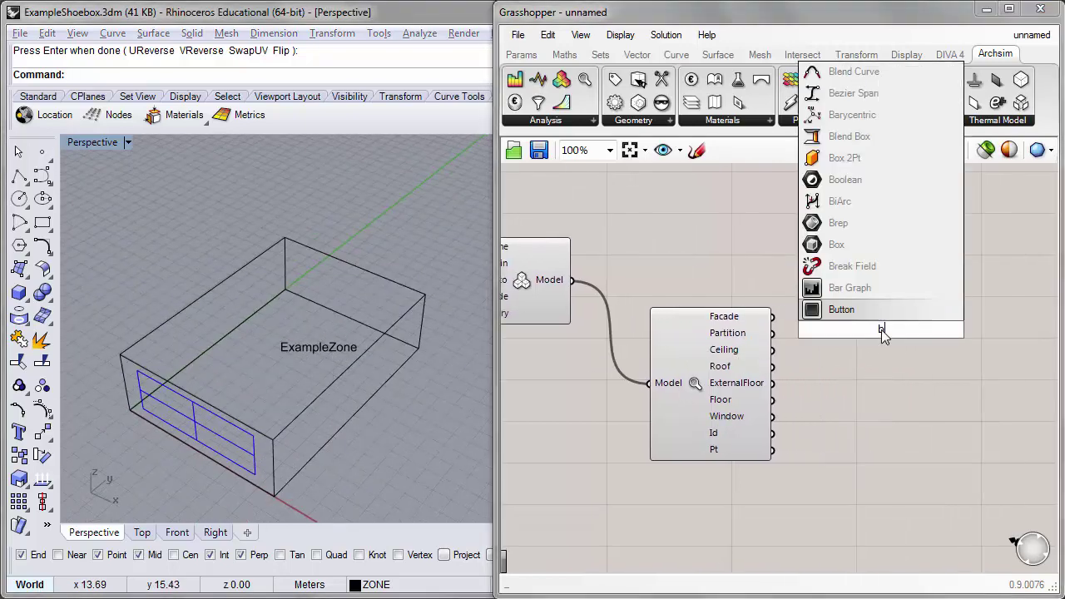
type("rep")
key("Return")
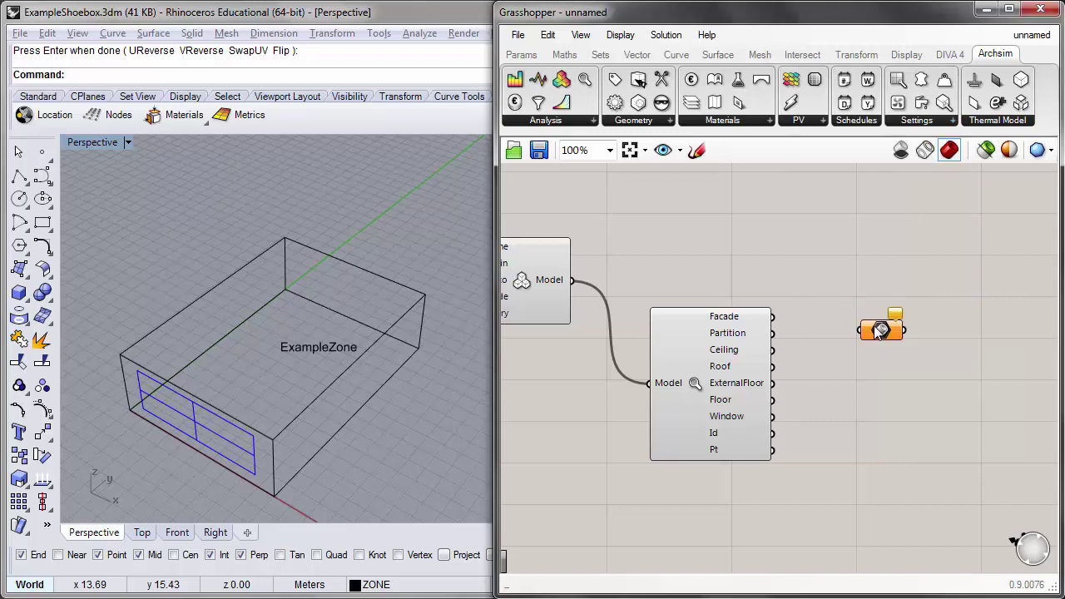
left_click_drag(875, 331, 871, 331)
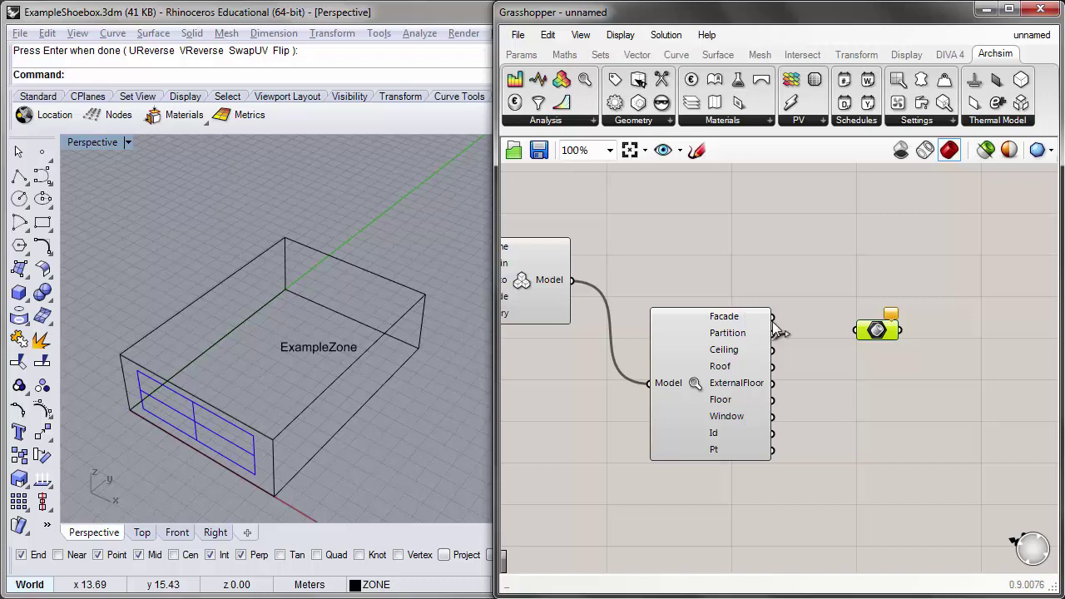
Connect the Facade output to the Brep parameter and inspect the red wall preview
left_click_drag(773, 318, 857, 330)
left_click(615, 397)
right_click_drag(350, 400, 316, 393)
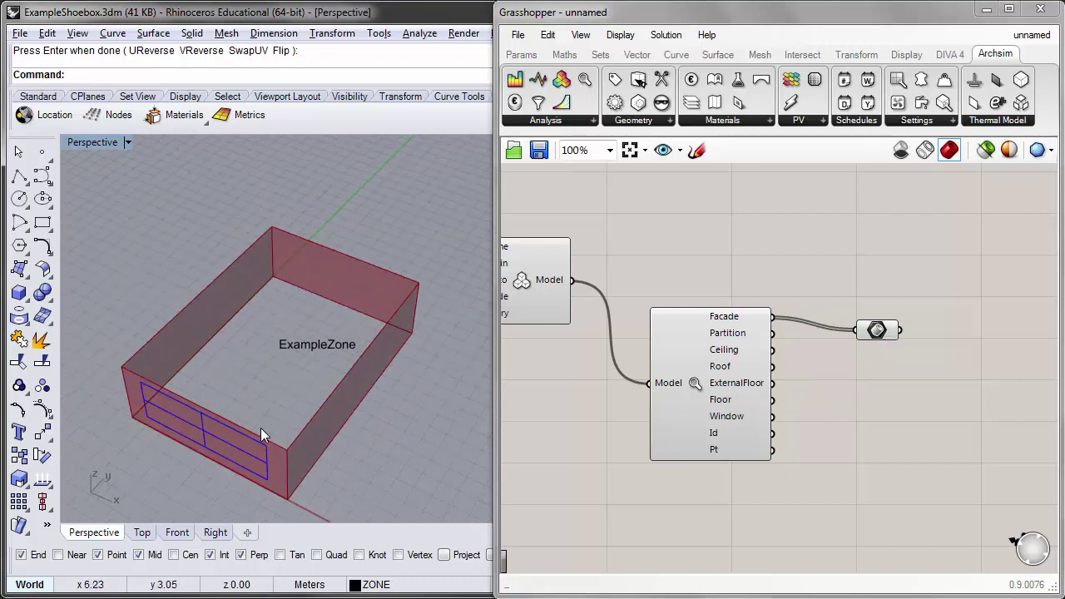
right_click_drag(198, 429, 450, 325)
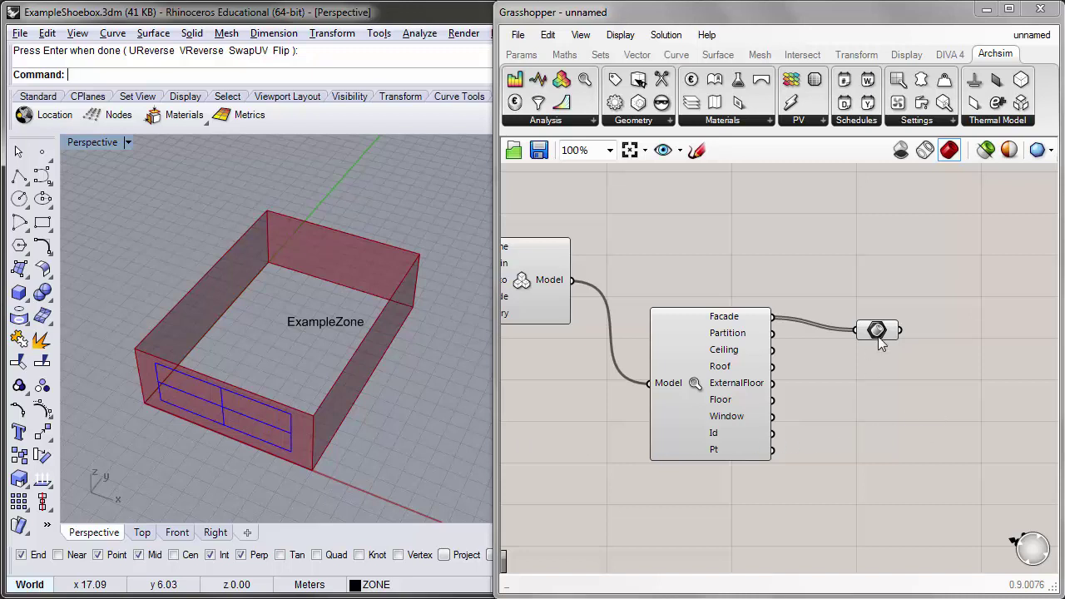
left_click_drag(877, 331, 874, 337)
left_click(823, 395)
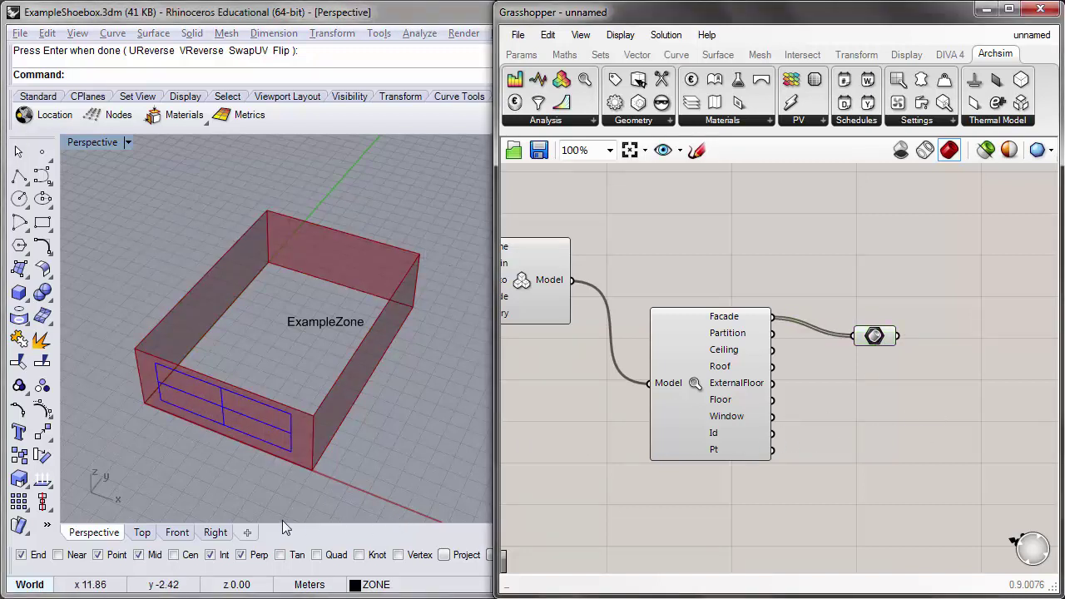
scroll(113, 405, "down", 2)
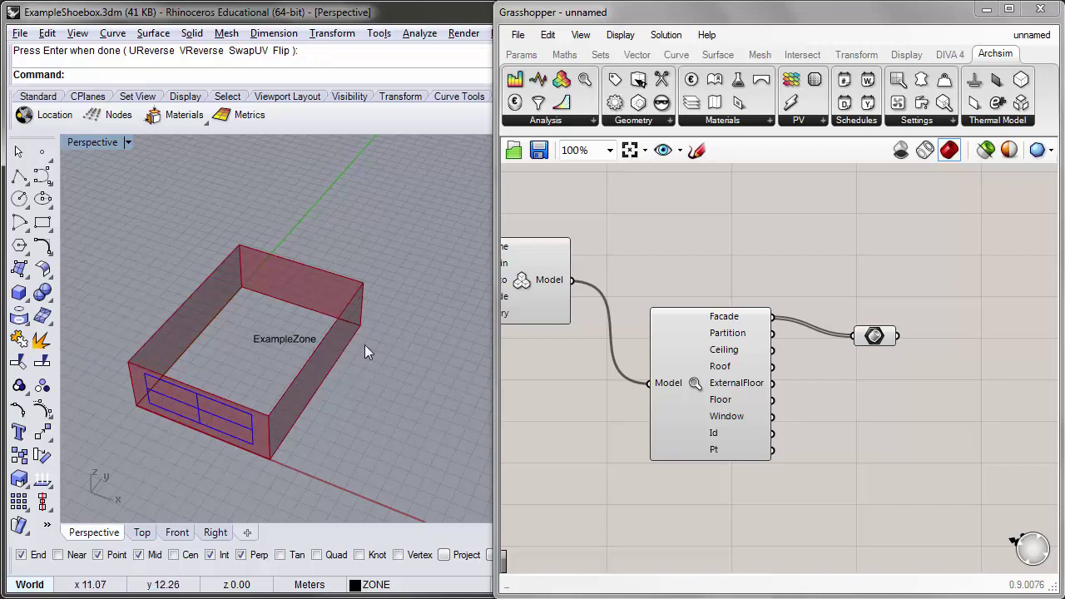
scroll(735, 385, "up", 2)
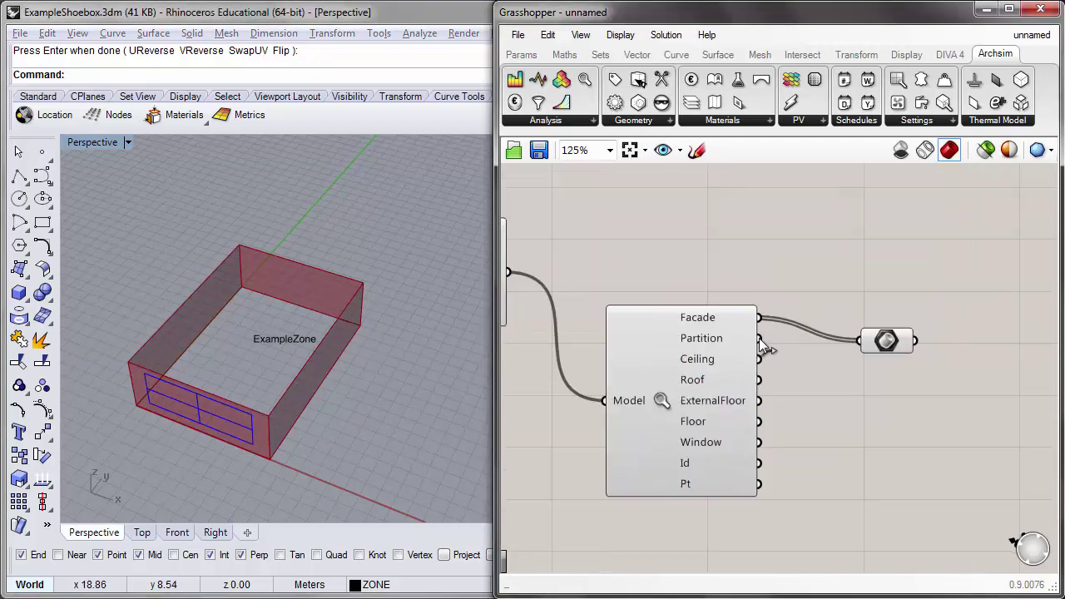
Switch the Brep input to Partition, then to the Ceiling output
left_click_drag(759, 337, 860, 340)
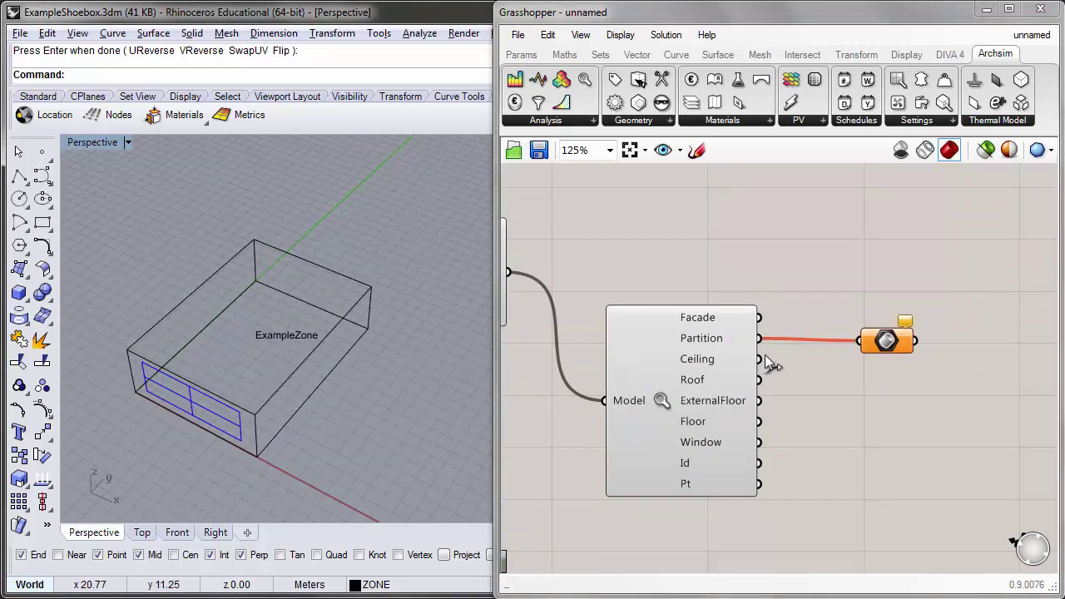
left_click_drag(758, 360, 881, 341)
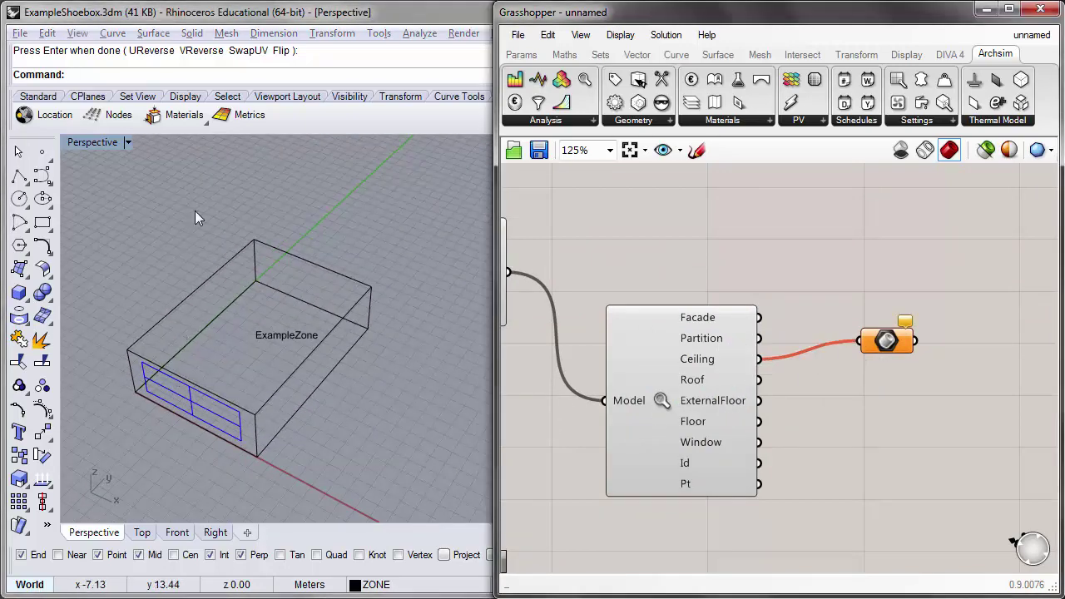
right_click_drag(228, 395, 319, 366)
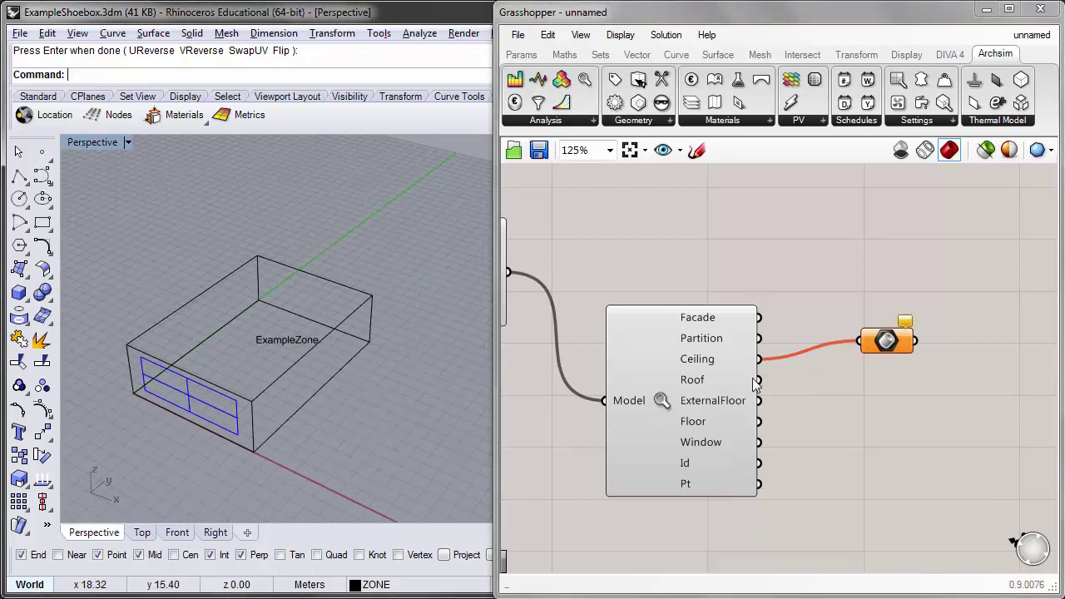
Preview the Roof and then the ExternalFloor surfaces through the Brep parameter
left_click_drag(754, 383, 867, 383)
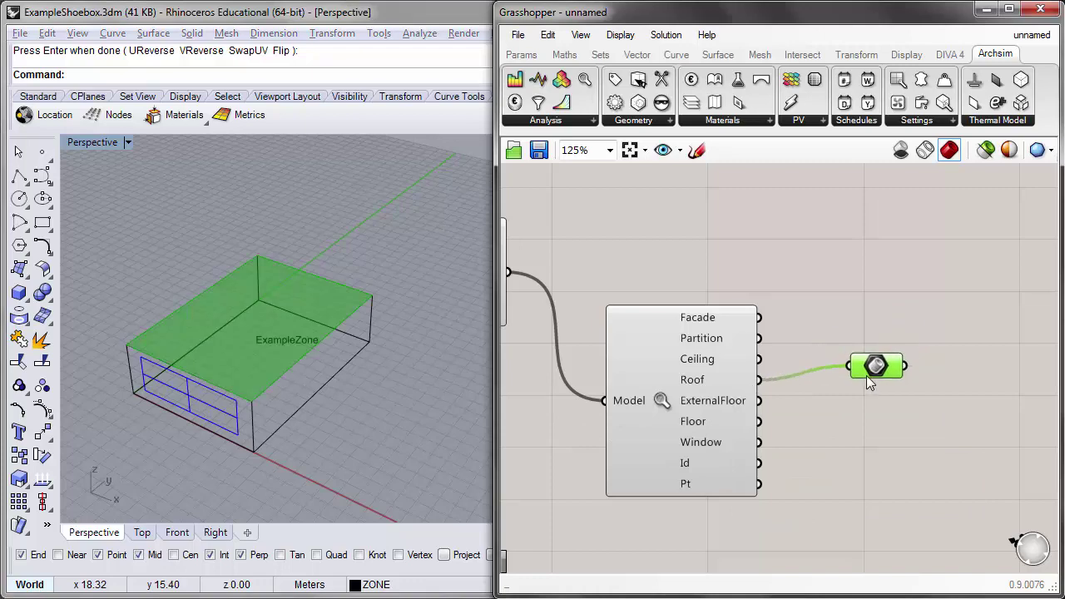
left_click(844, 309)
right_click_drag(295, 343, 402, 429, "shift")
left_click_drag(759, 401, 842, 378)
right_click_drag(326, 430, 300, 393, "shift")
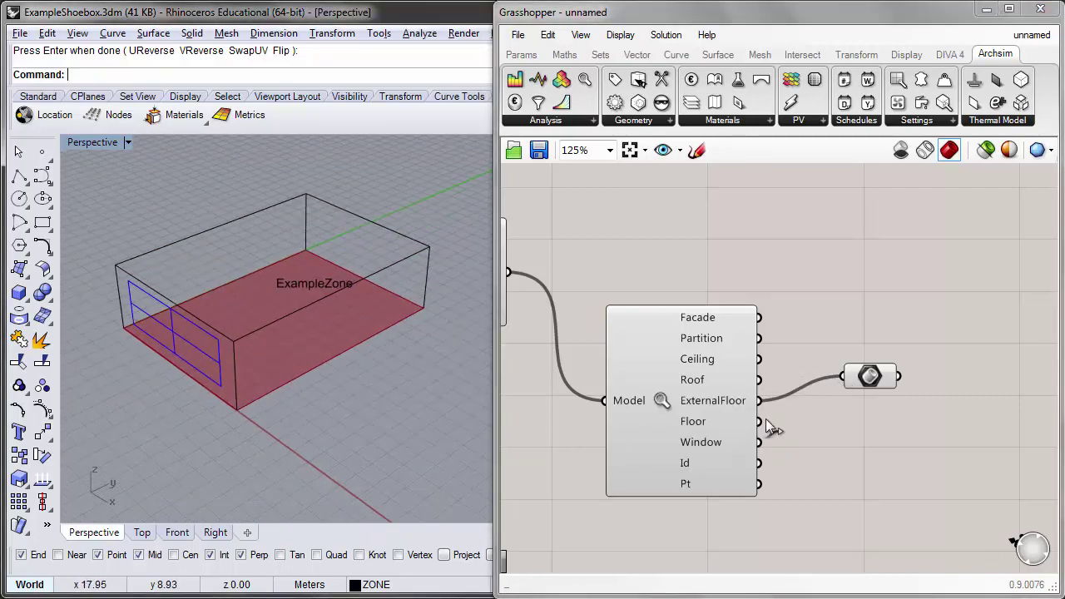
Preview the Window surfaces, inspect them on the shoebox, then try Facade
left_click_drag(760, 441, 842, 377)
right_click_drag(218, 409, 307, 438)
scroll(387, 423, "down", 2)
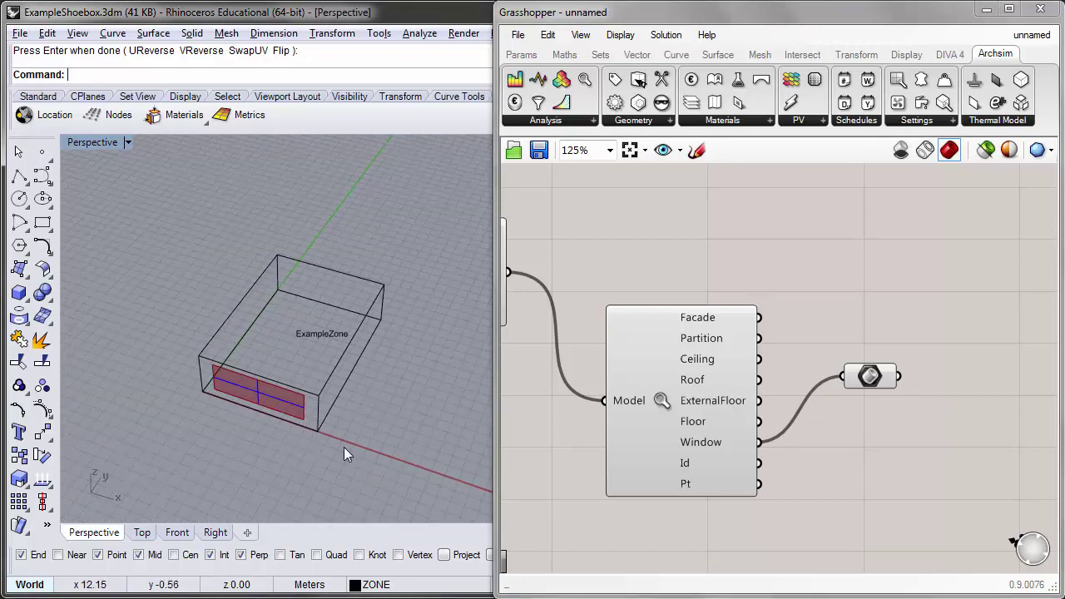
scroll(329, 443, "up", 2)
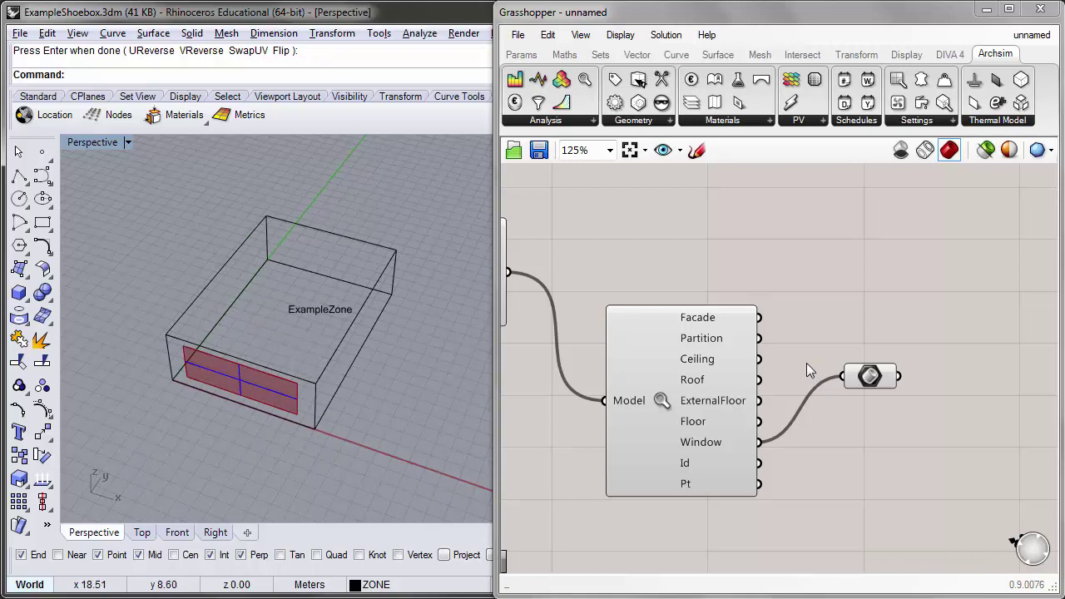
left_click_drag(758, 317, 844, 376)
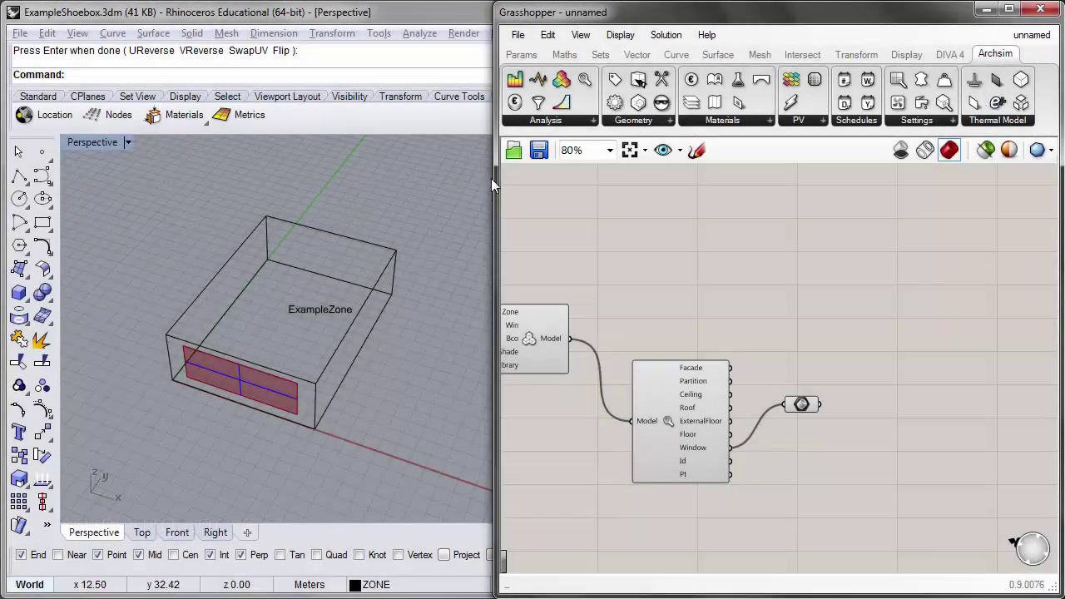
Widen the Grasshopper window and add the Archsim EnergyPlus Settings component
left_click_drag(491, 178, 297, 178)
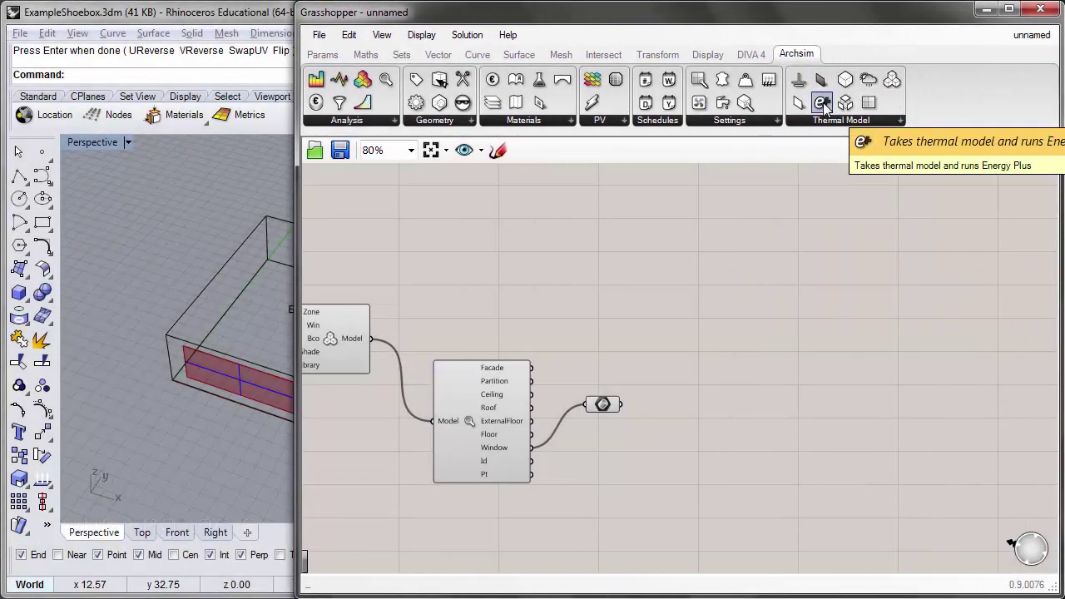
left_click_drag(821, 104, 547, 288)
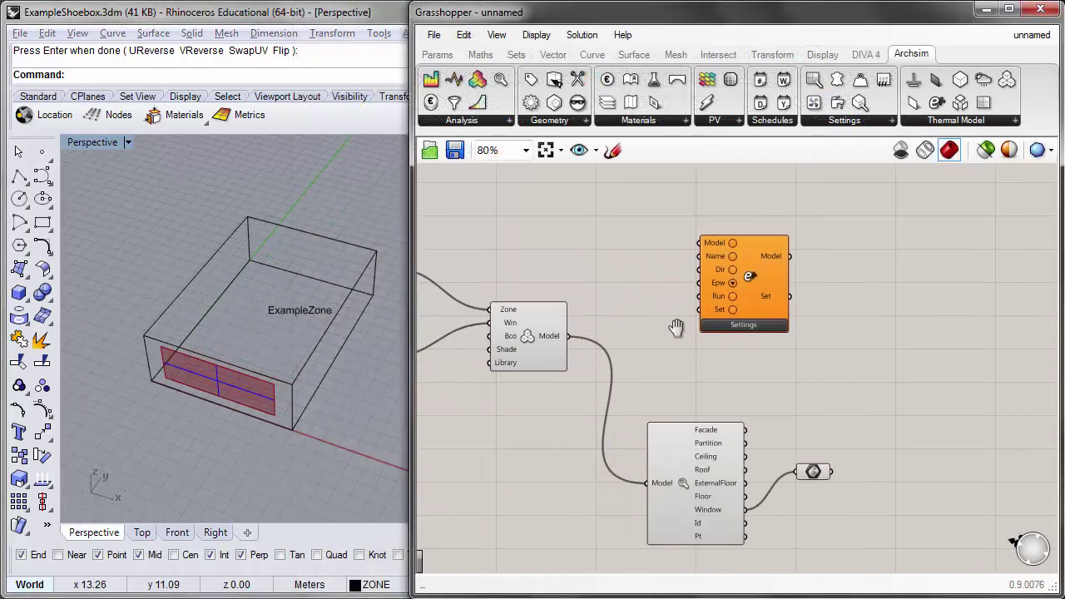
scroll(675, 327, "up", 1)
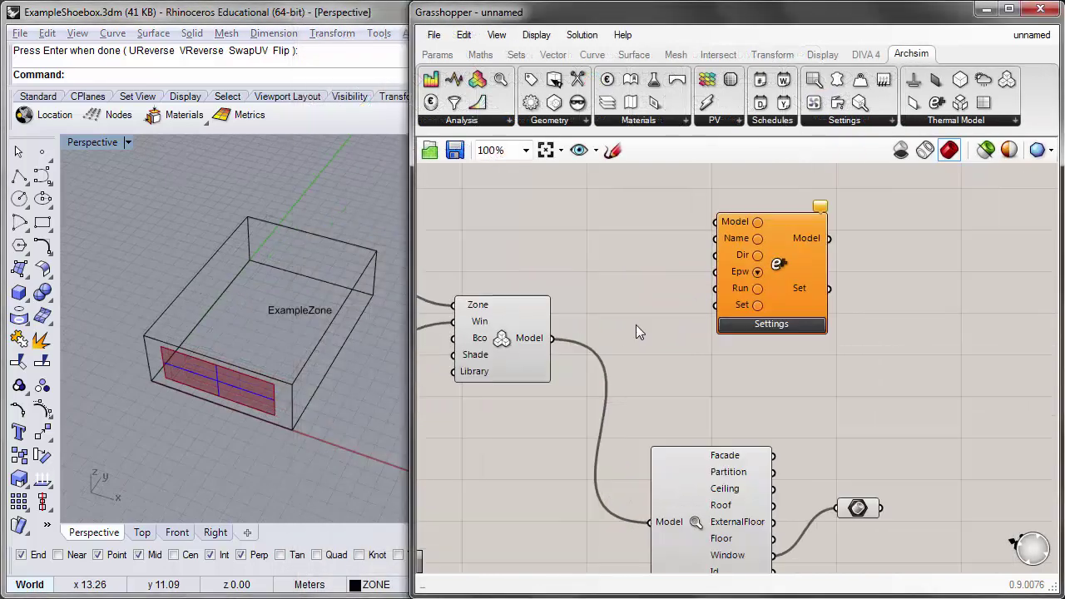
right_click_drag(638, 328, 723, 371)
Feed the Zone component's Model output into the Settings Model input
left_click(589, 332)
left_click_drag(588, 331, 582, 322)
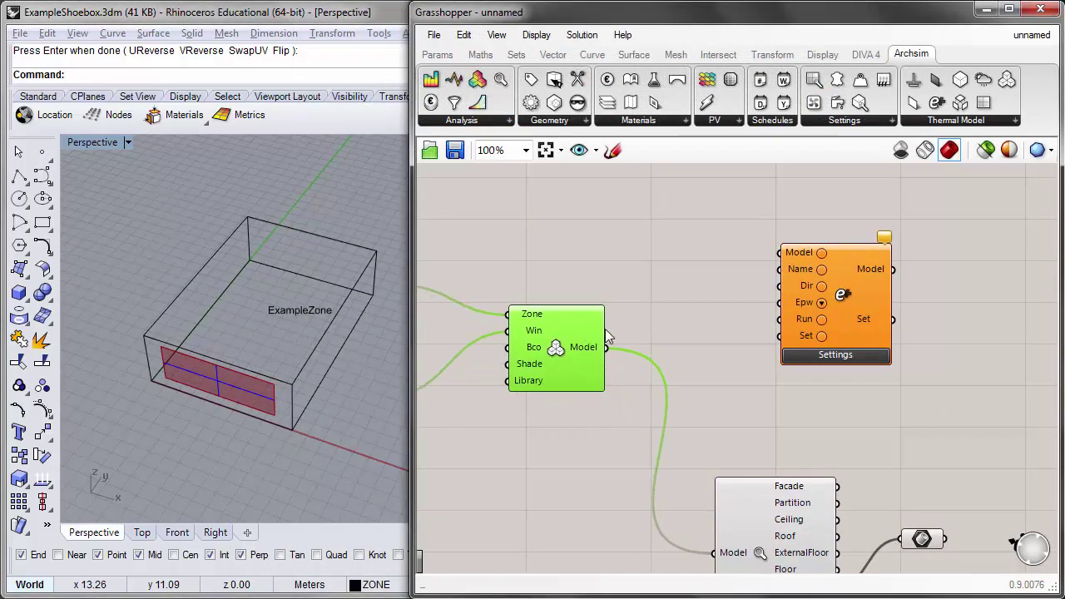
left_click(652, 316)
right_click_drag(701, 333, 678, 325)
left_click_drag(587, 341, 809, 234)
left_click(674, 252)
Add a text panel reading 'Example' and wire it to the Settings Name input
double_click(649, 217)
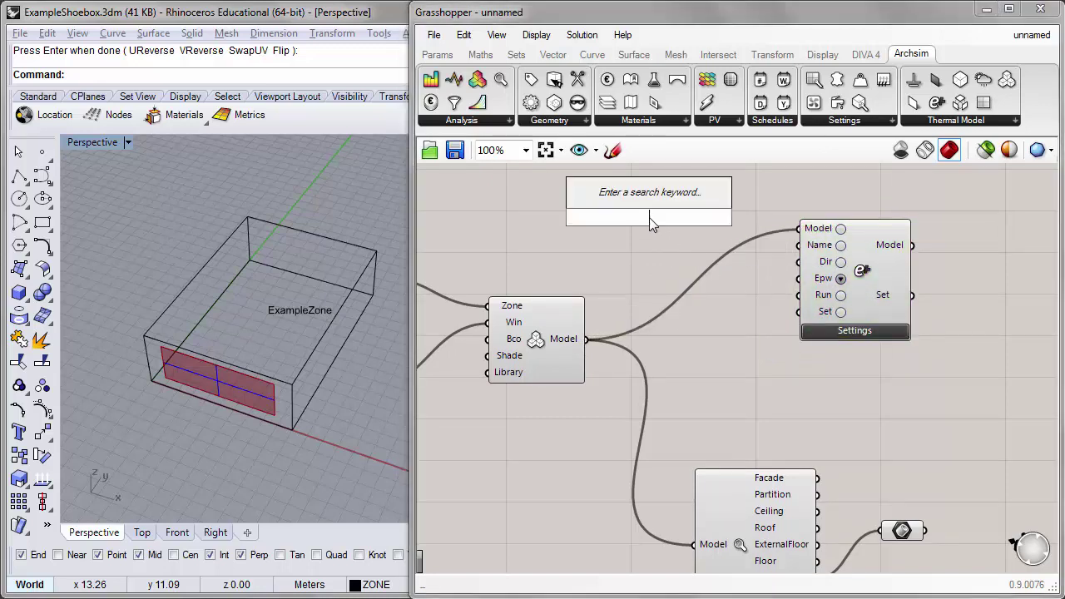
type("//")
key("Return")
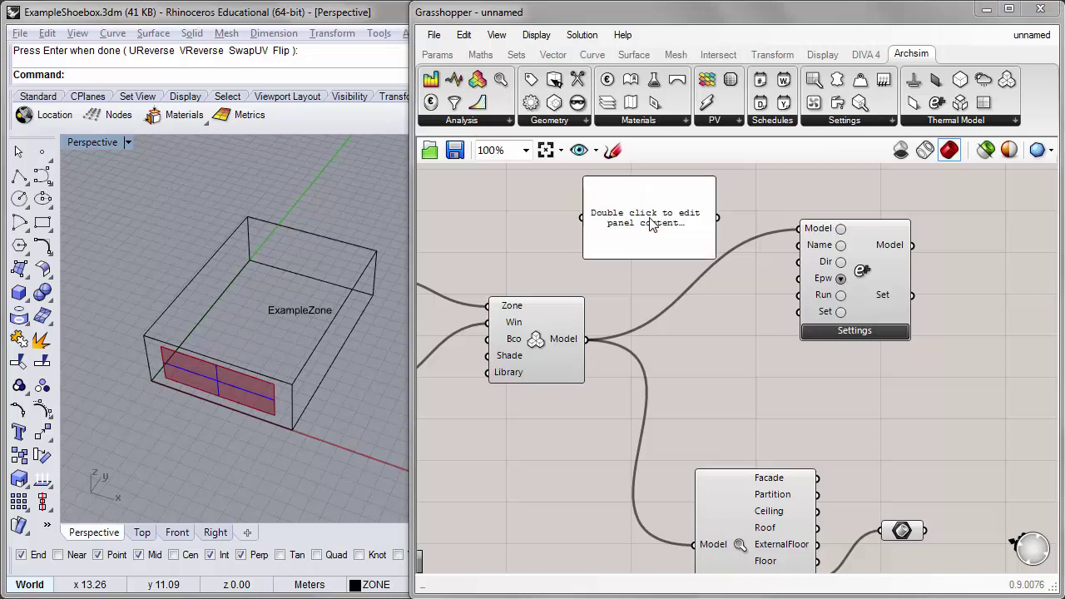
double_click(652, 221)
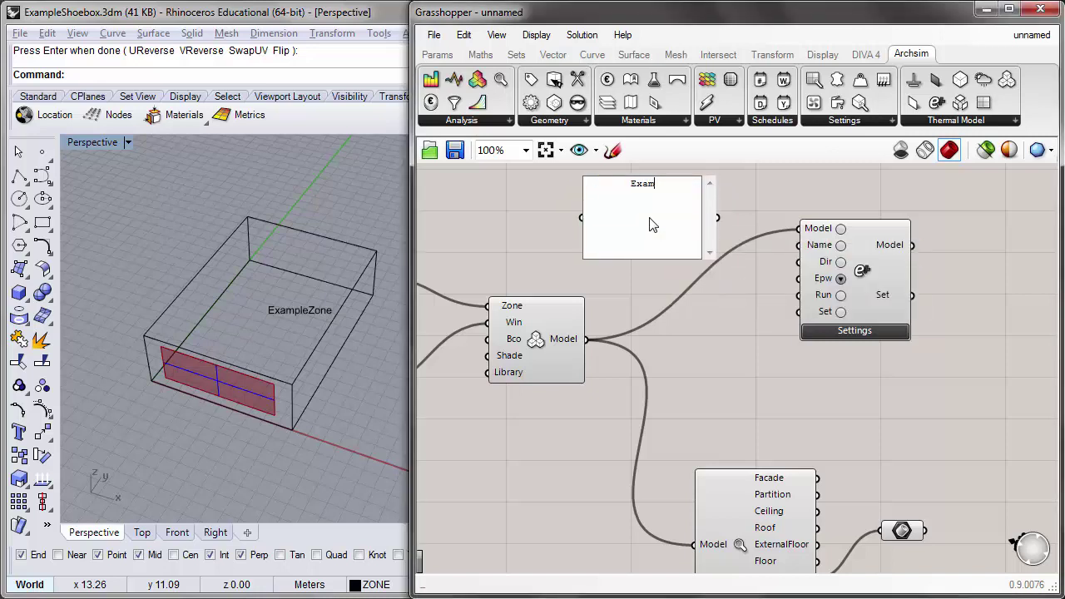
type("ple")
left_click(699, 265)
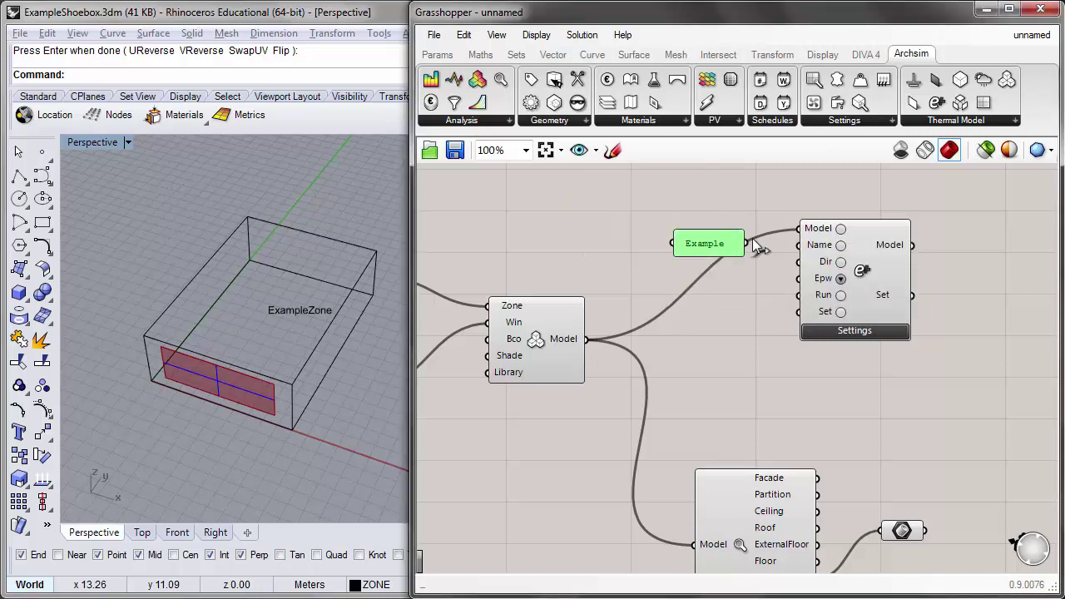
left_click_drag(746, 243, 821, 272)
left_click(775, 288)
Add a second panel with 'C:\ArchsimResults\Example' as the results directory for Dir
mouse_move(813, 275)
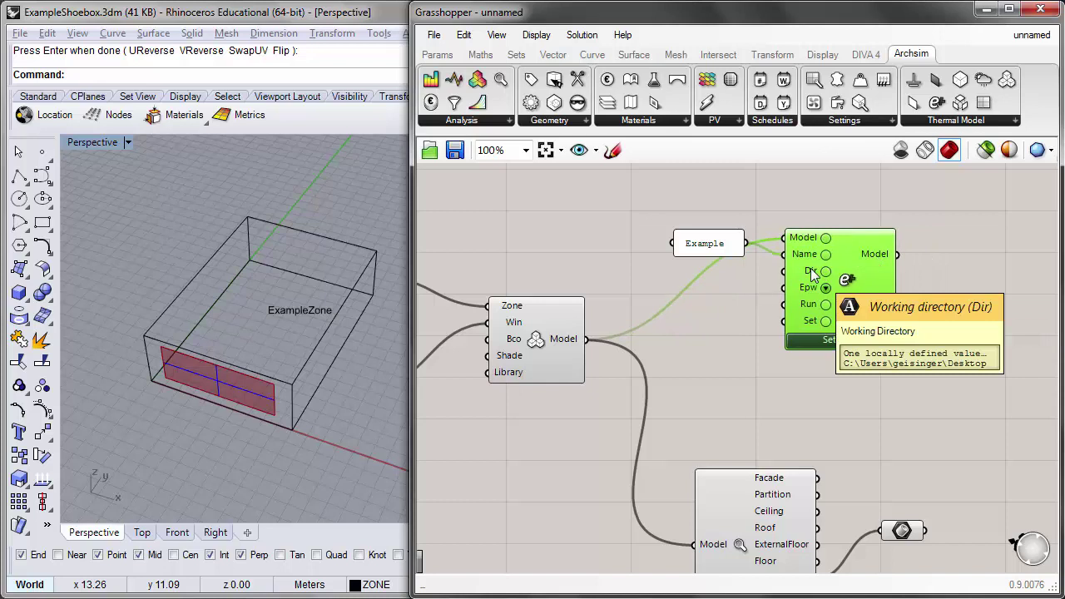
left_click_drag(867, 268, 929, 265)
double_click(720, 293)
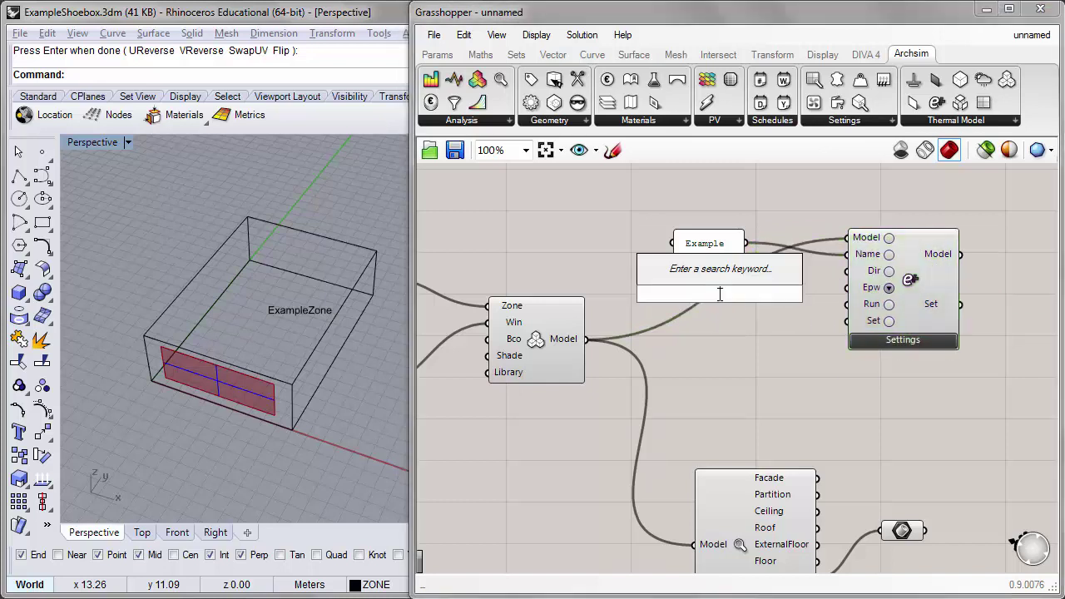
type("panel")
key("Return")
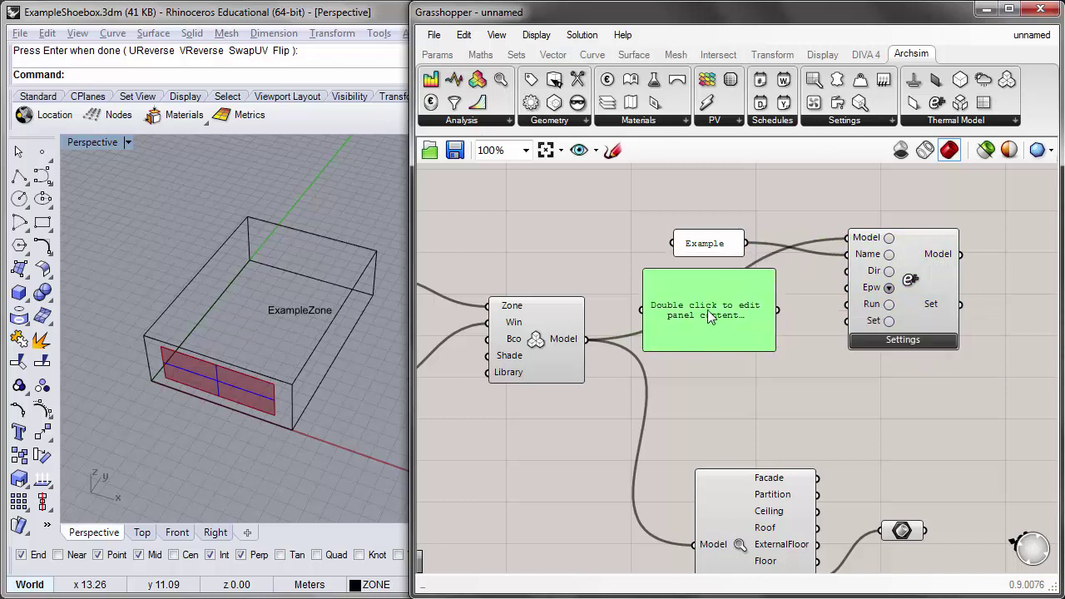
double_click(709, 316)
type("C")
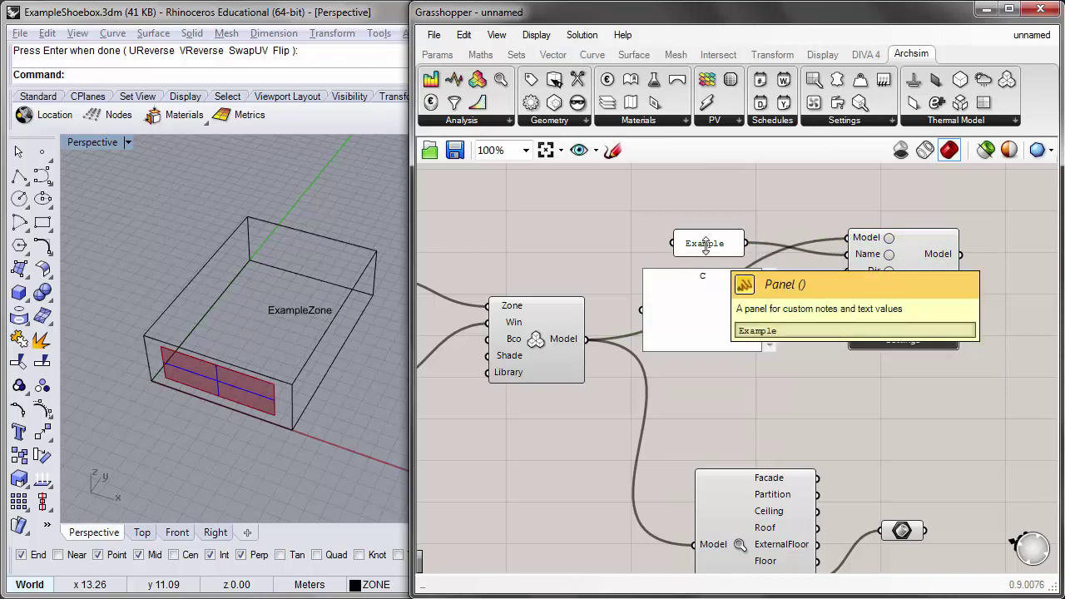
type(":\\ArchsimResults\\Ex")
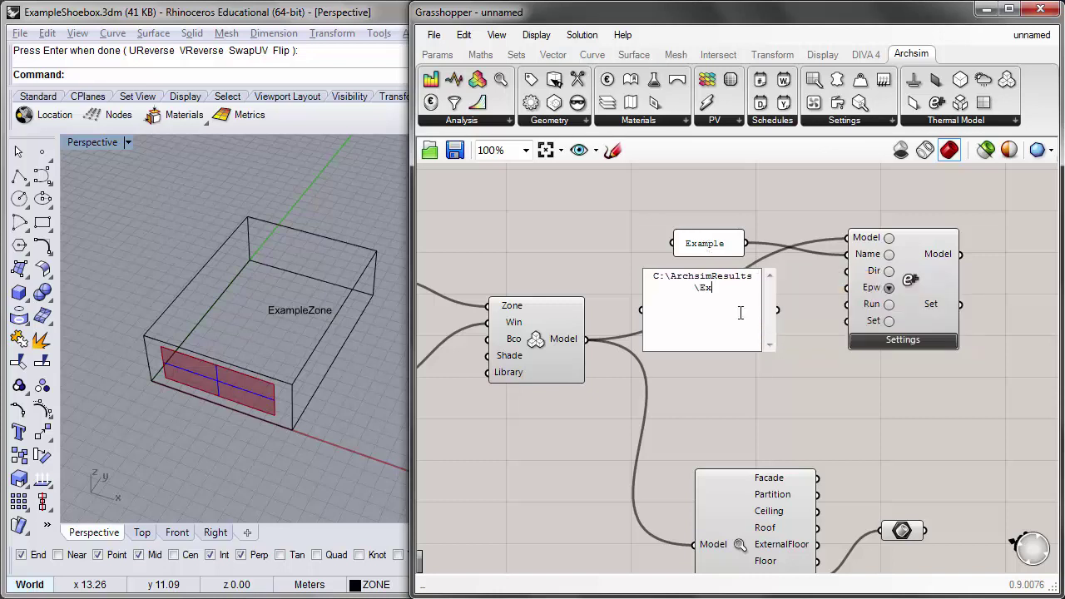
type("ample")
left_click(739, 309)
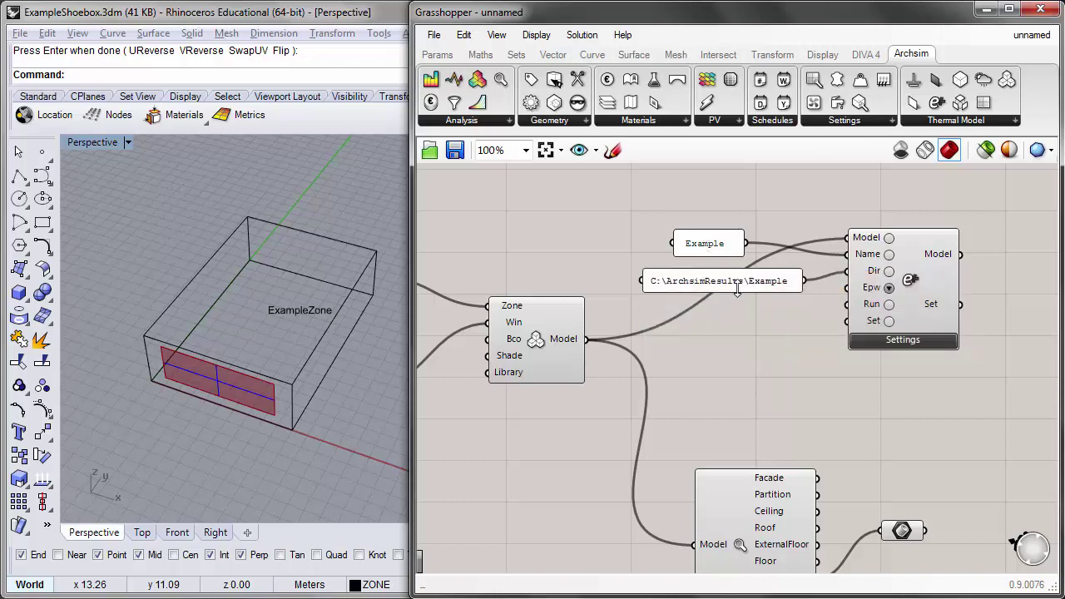
left_click_drag(913, 282, 913, 286)
left_click(843, 332)
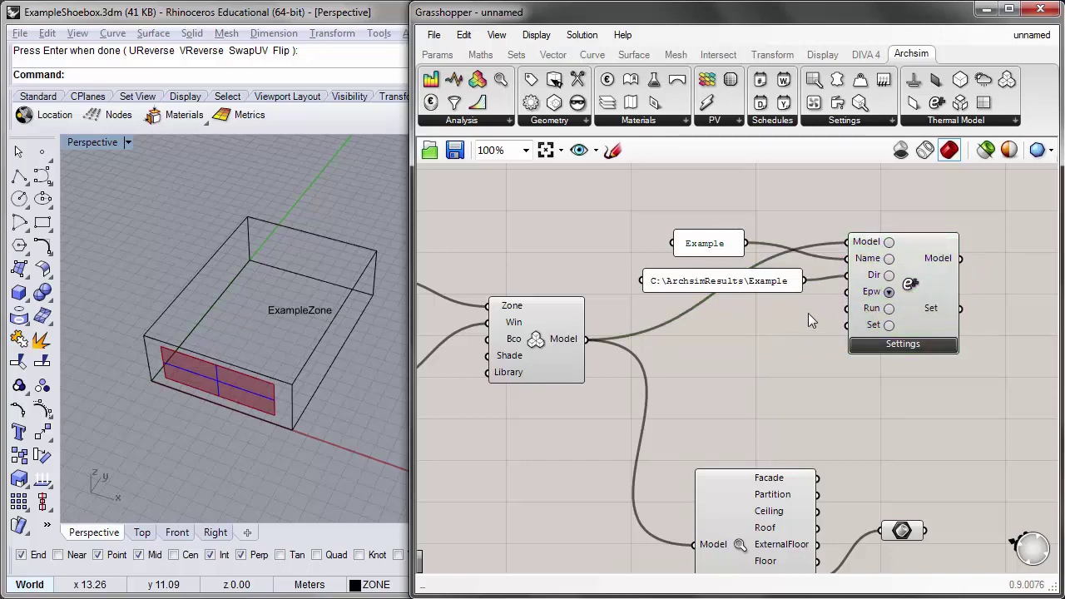
Set the Epw weather file to USA_MA_Boston-Logan.Intl.AP.725090_TMY3
right_click_drag(758, 322, 732, 290)
scroll(844, 265, "up", 1)
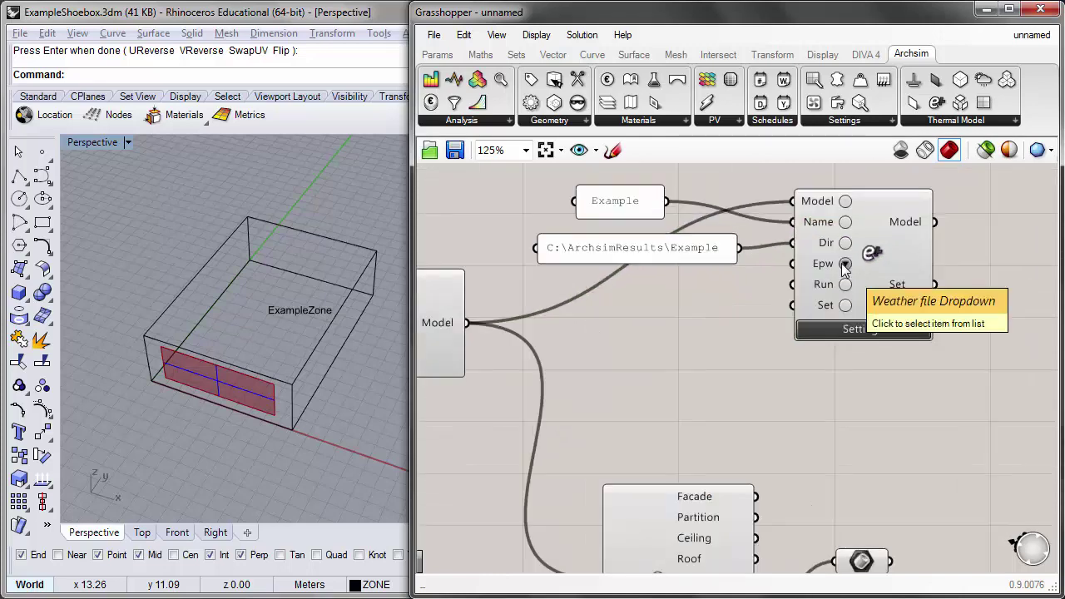
left_click(845, 264)
left_click(915, 435)
right_click_drag(778, 298, 651, 285)
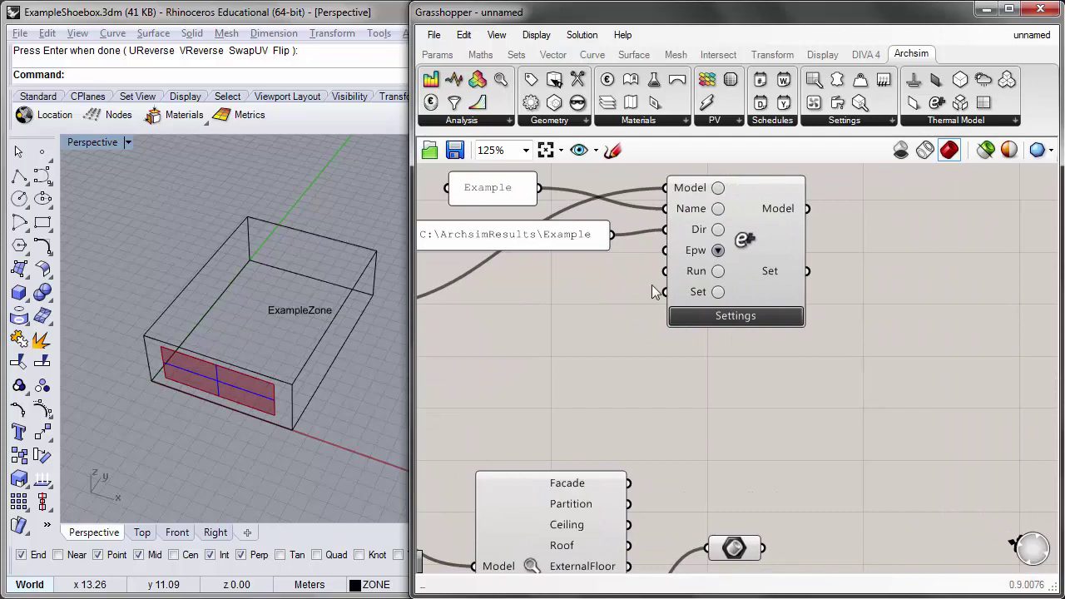
left_click(719, 250)
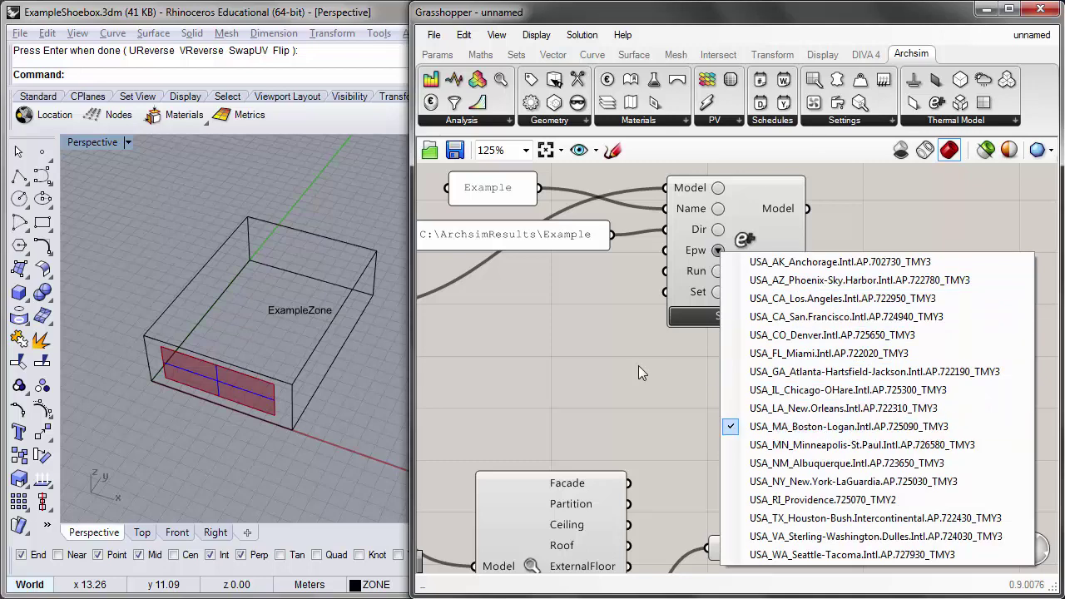
left_click(797, 434)
Add a Button component wired to the Settings Run input
right_click_drag(638, 371, 790, 339)
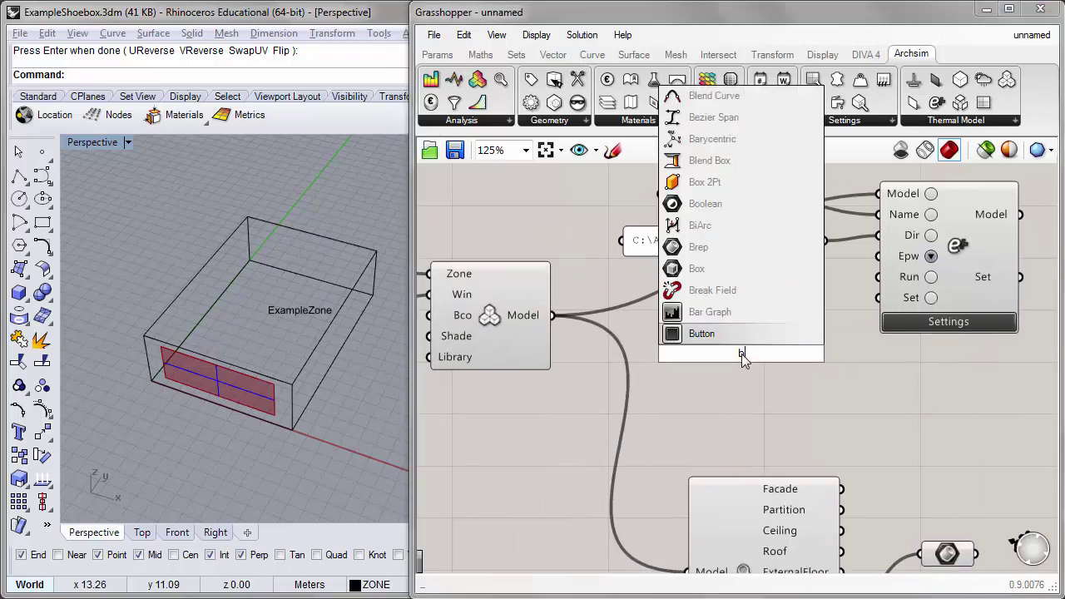
left_click_drag(744, 352, 878, 277)
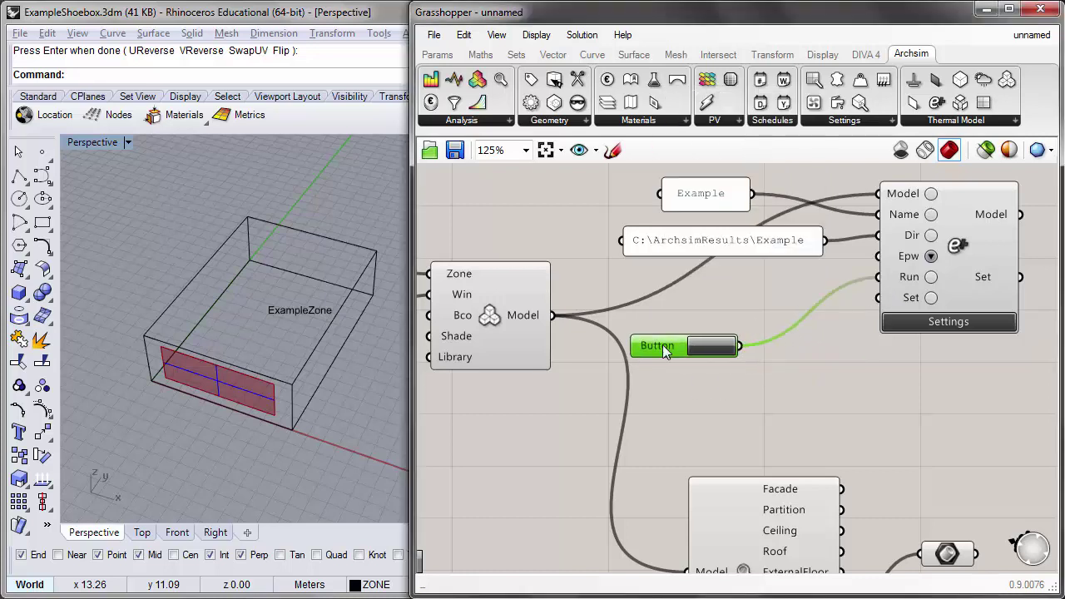
left_click(680, 289)
right_click_drag(813, 305, 716, 319)
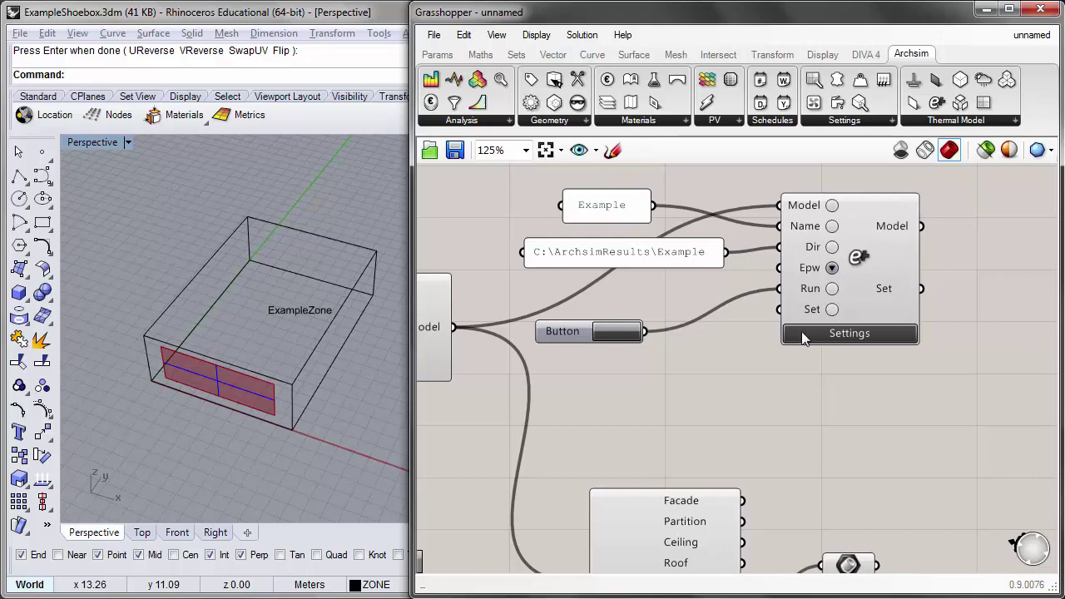
Keep Monthly resolution and request Zone Ideal Loads total heating and cooling energy outputs
left_click(863, 335)
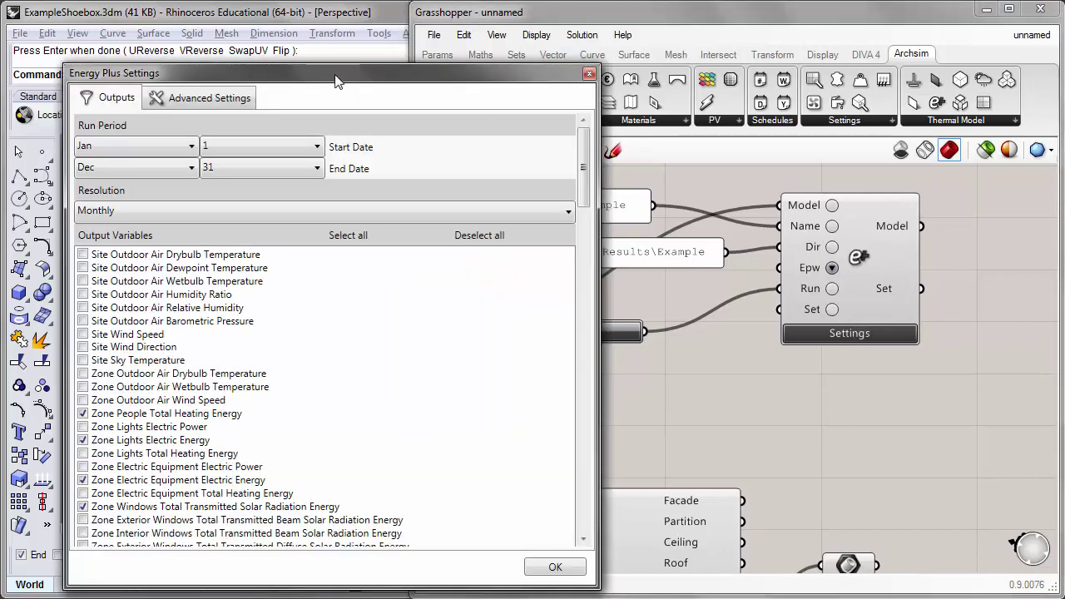
left_click_drag(332, 17, 610, 60)
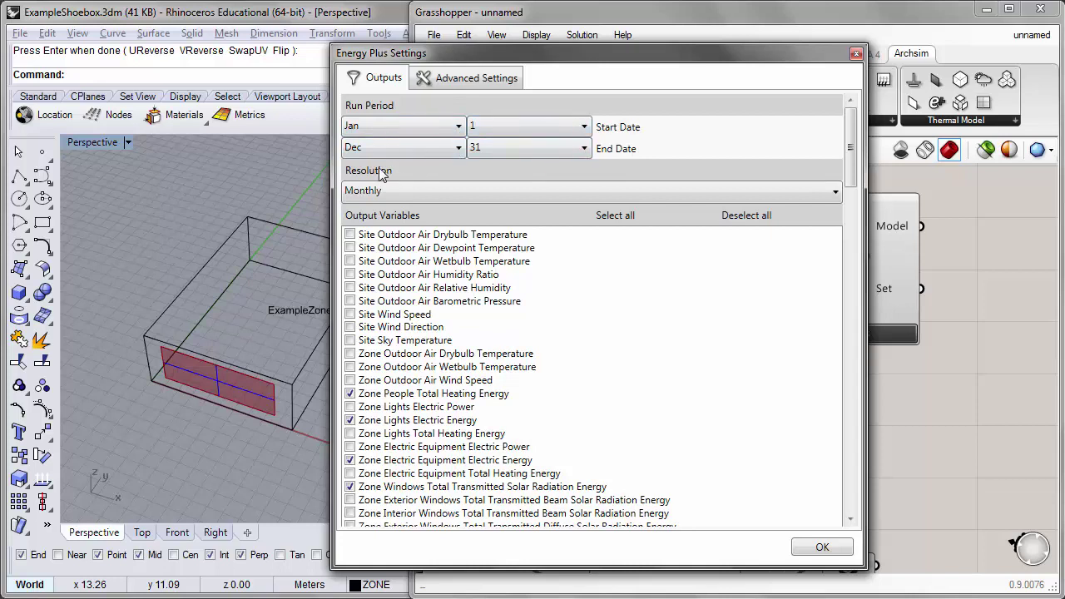
left_click(465, 191)
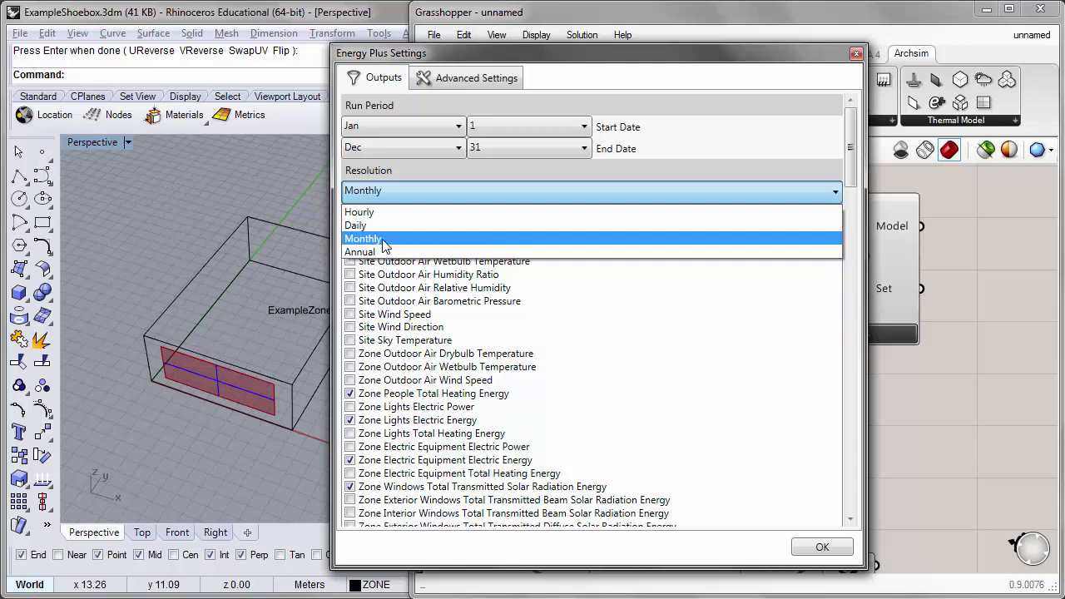
left_click(392, 238)
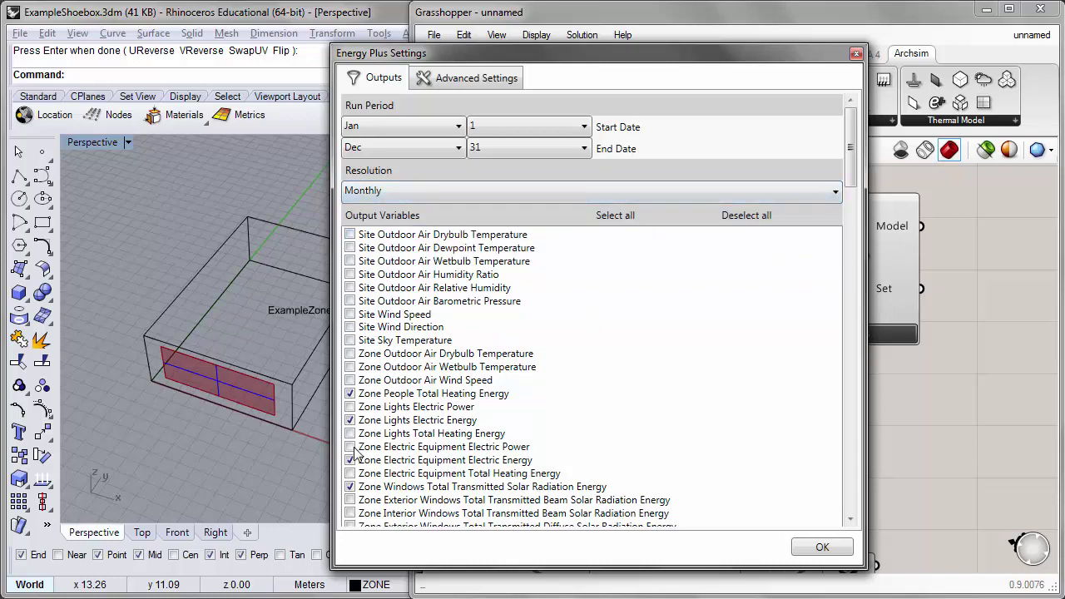
mouse_move(855, 116)
left_mouse_down()
mouse_move(850, 146)
mouse_move(847, 124)
left_mouse_up()
left_click_drag(850, 148, 830, 361)
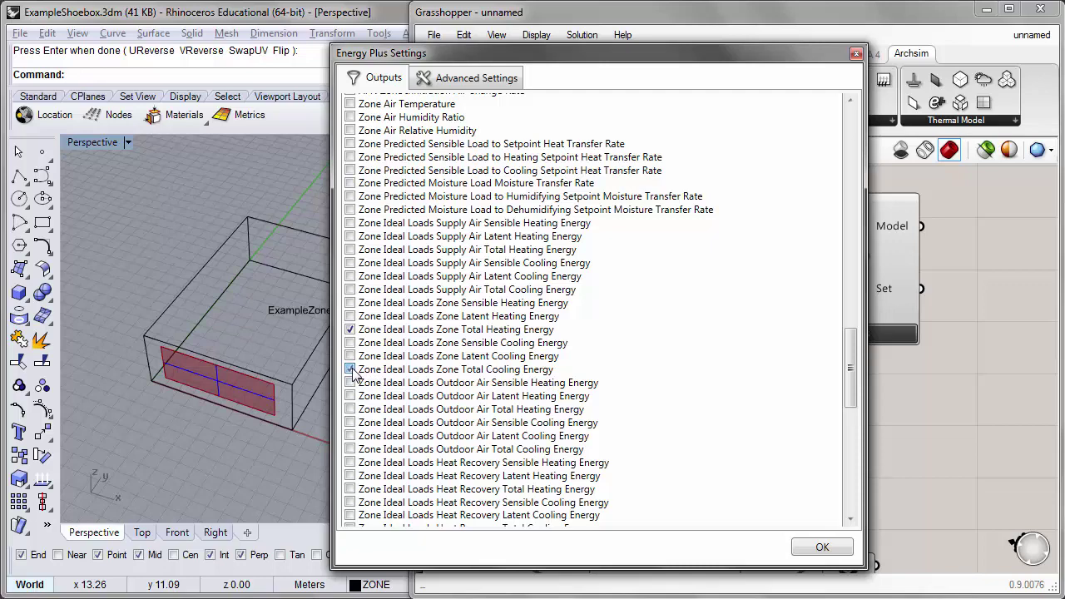
left_click(824, 549)
Run the EnergyPlus simulation with the Button and bring up the C:\ArchsimResults folder
right_click_drag(625, 399, 659, 376)
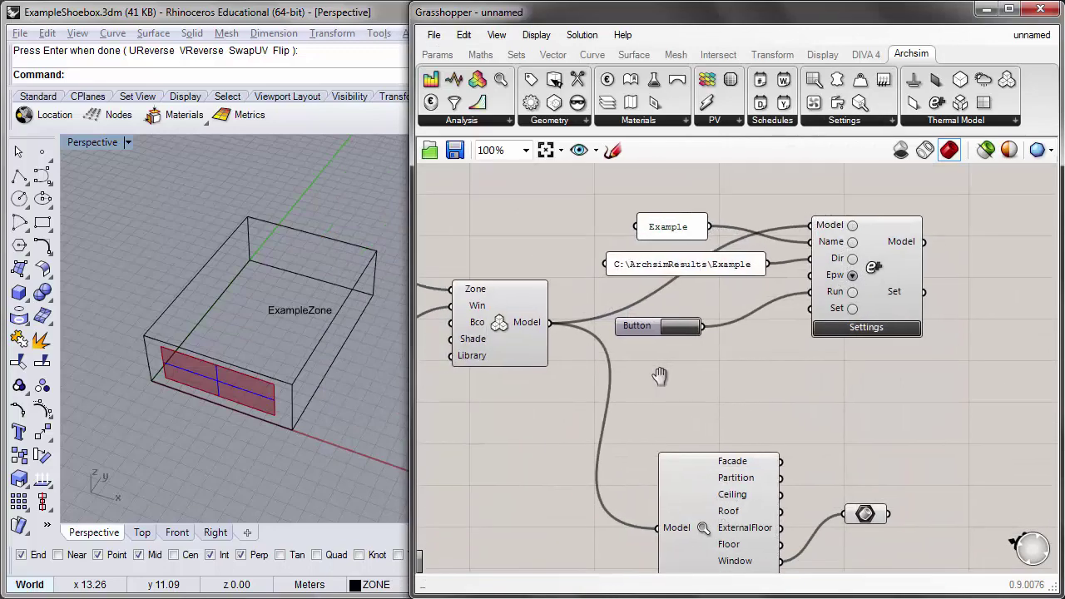
left_click(679, 333)
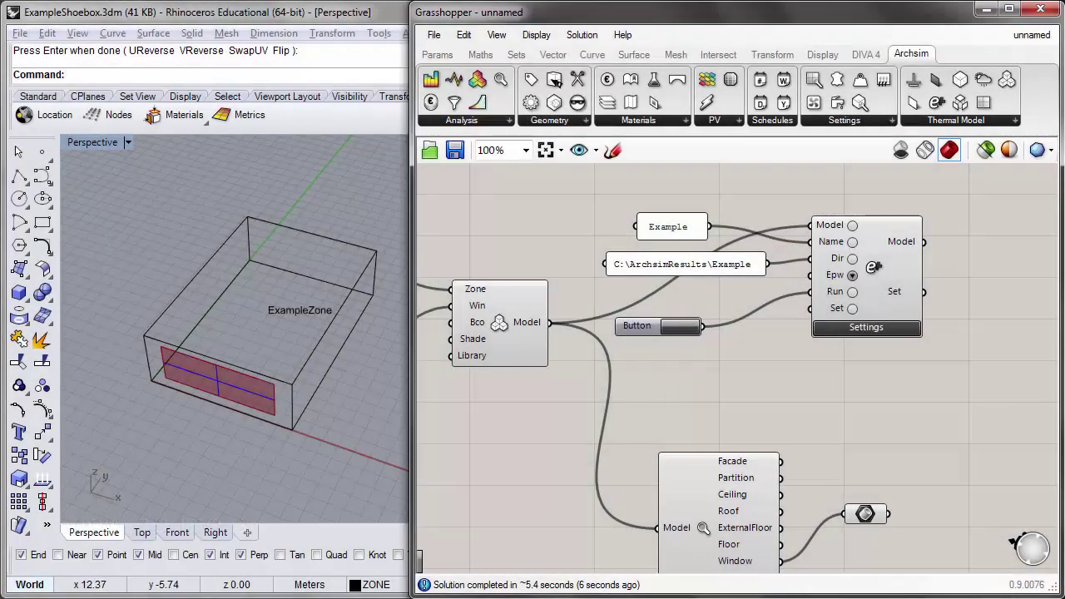
key("alt+Tab")
left_click_drag(602, 133, 595, 260)
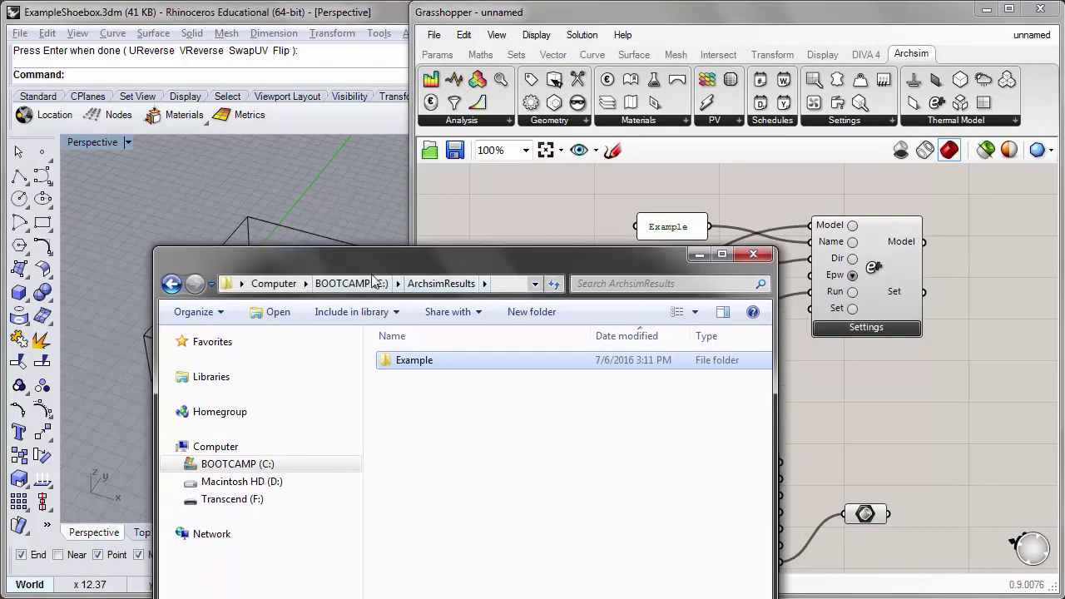
Open the Example folder, select Example.csv, and minimize the Explorer window
double_click(422, 363)
scroll(491, 421, "down", 1)
scroll(491, 420, "up", 1)
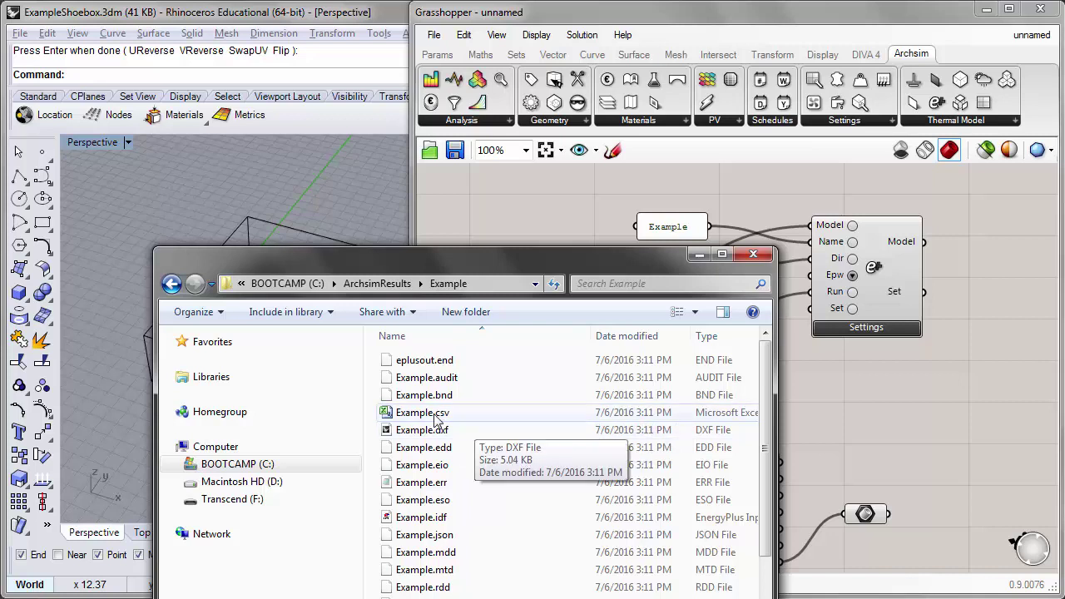
left_click(456, 417)
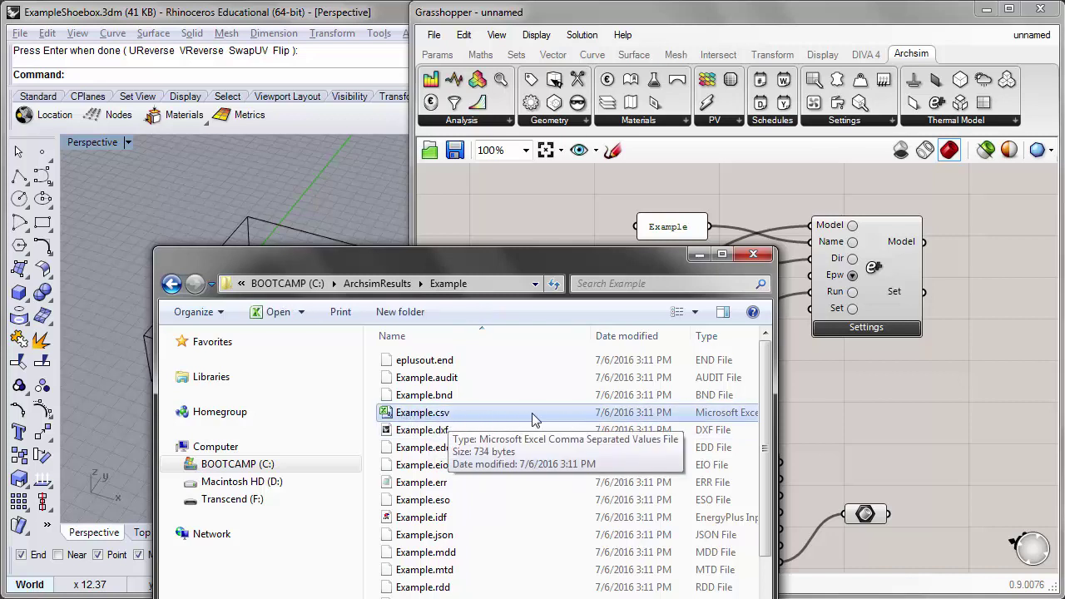
left_click(697, 255)
right_click_drag(873, 342, 626, 351)
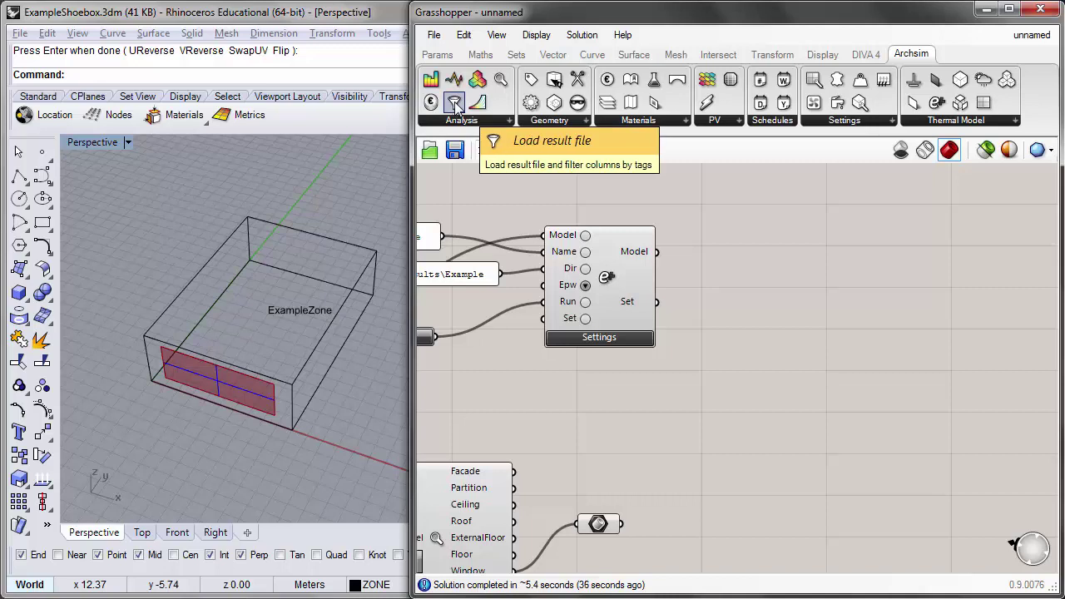
Add the Archsim load-result Outputs component and feed it the Settings Model output
left_click_drag(454, 103, 787, 250)
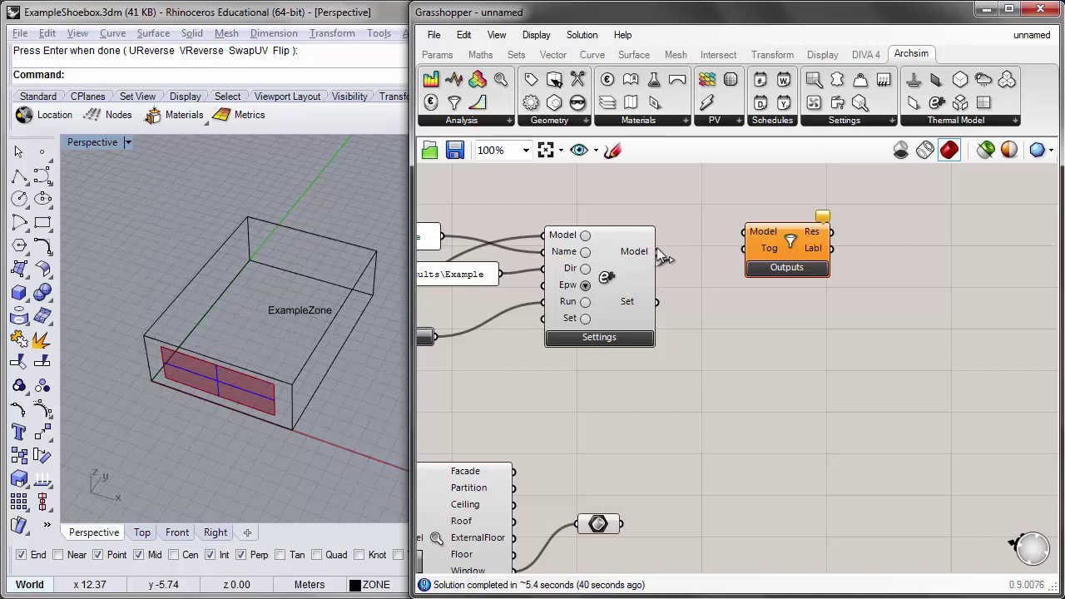
left_click_drag(656, 251, 746, 233)
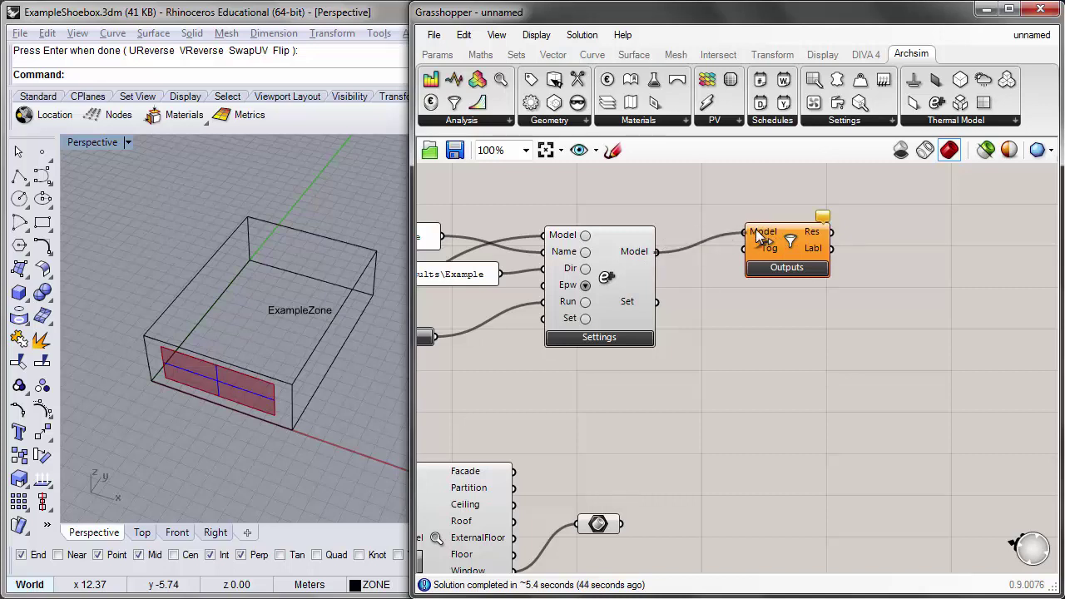
left_click_drag(763, 237, 814, 246)
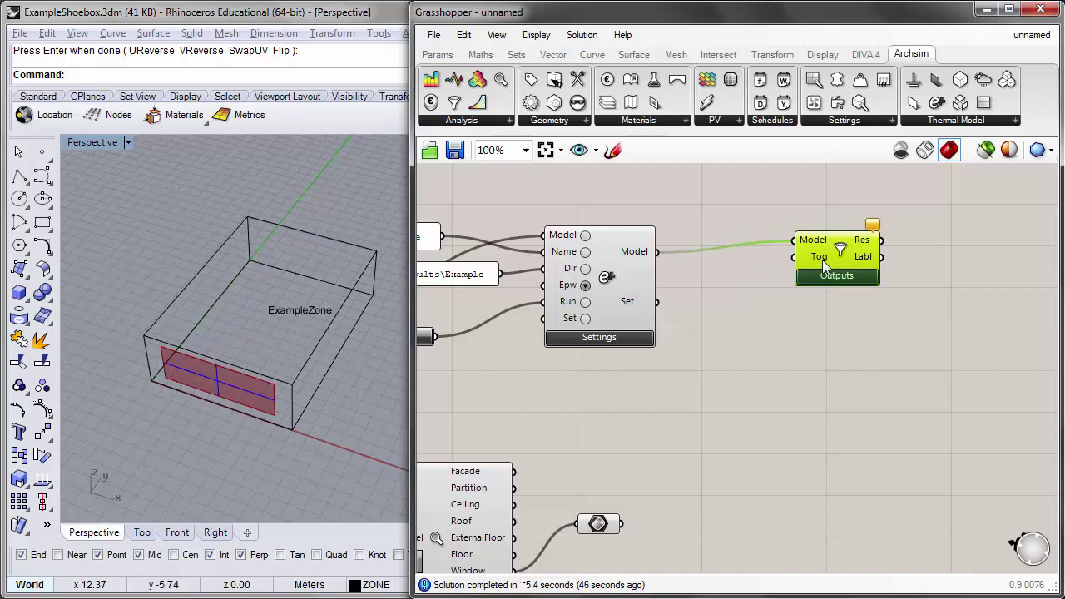
Add a Boolean Toggle and wire it to the Outputs Tog input
double_click(717, 323)
type("boo")
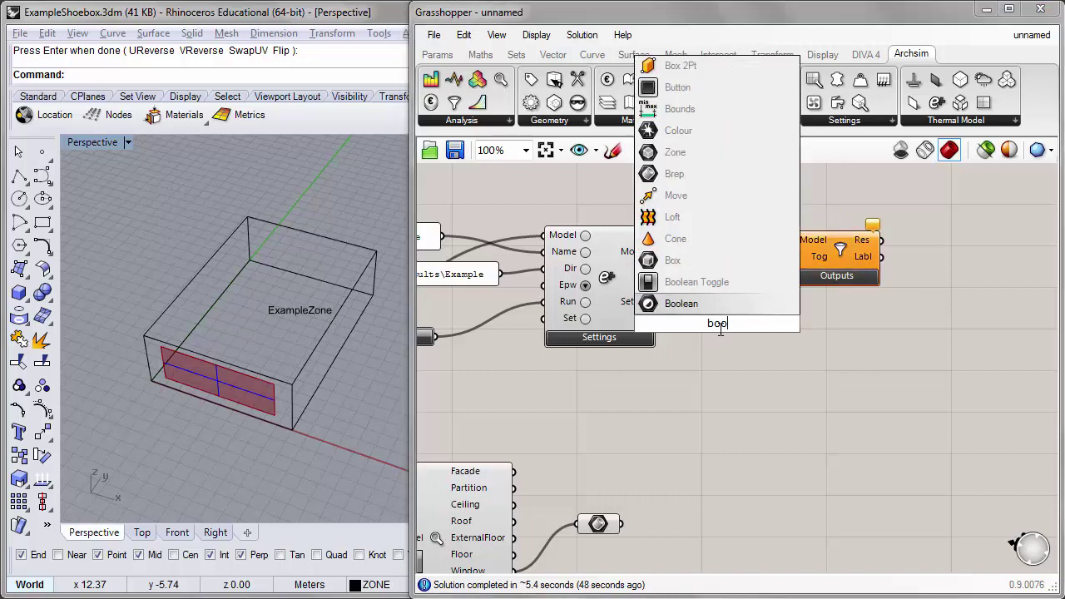
type("l")
left_click(682, 281)
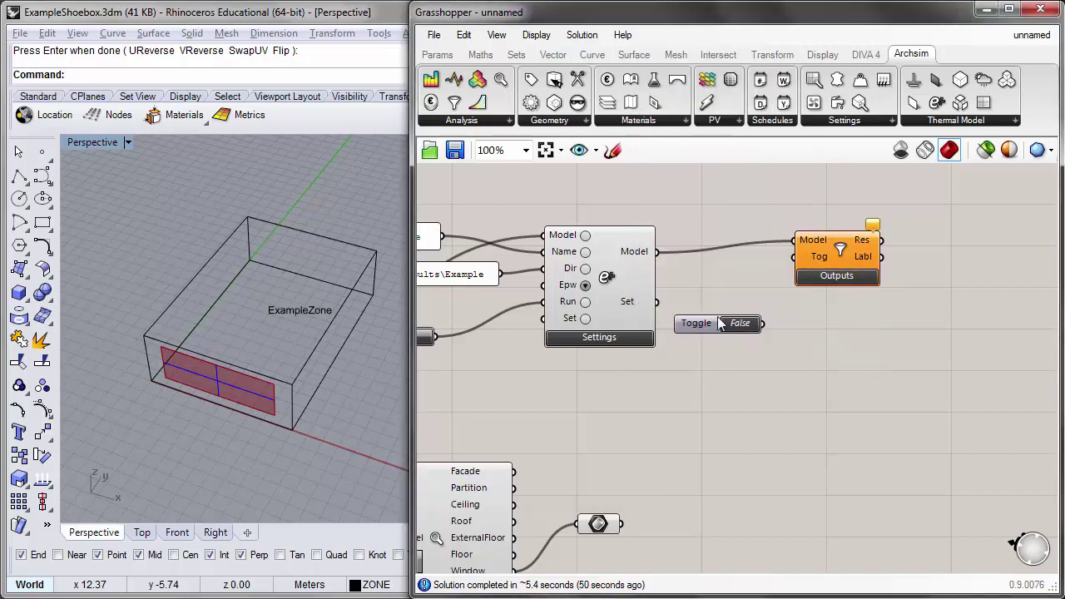
left_click_drag(761, 323, 855, 273)
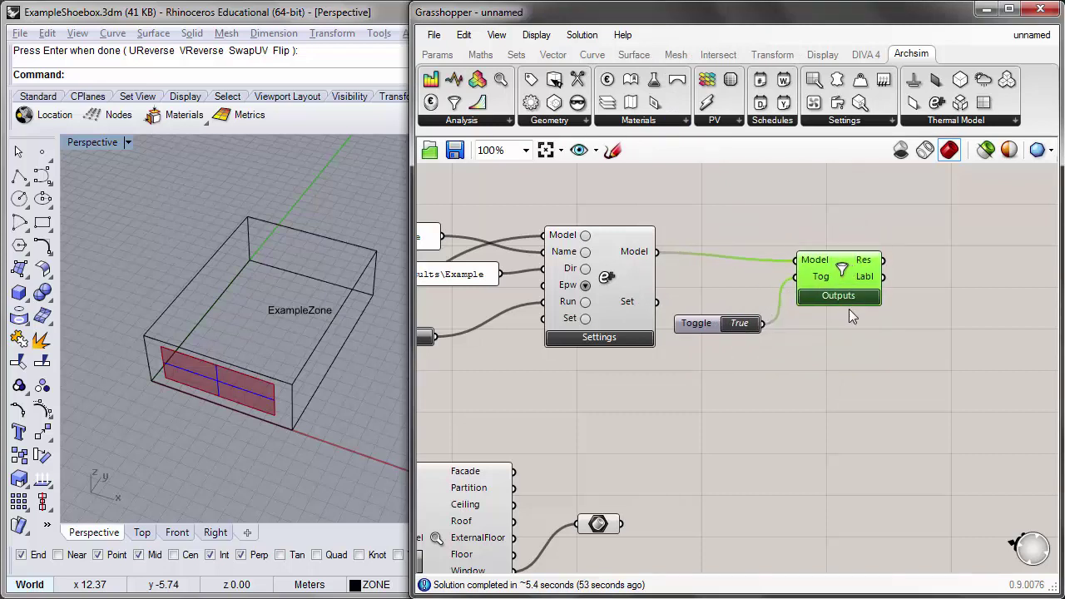
Select ExampleZone with its Zone Ideal Loads Total Heating and Total Cooling Energy outputs
double_click(850, 304)
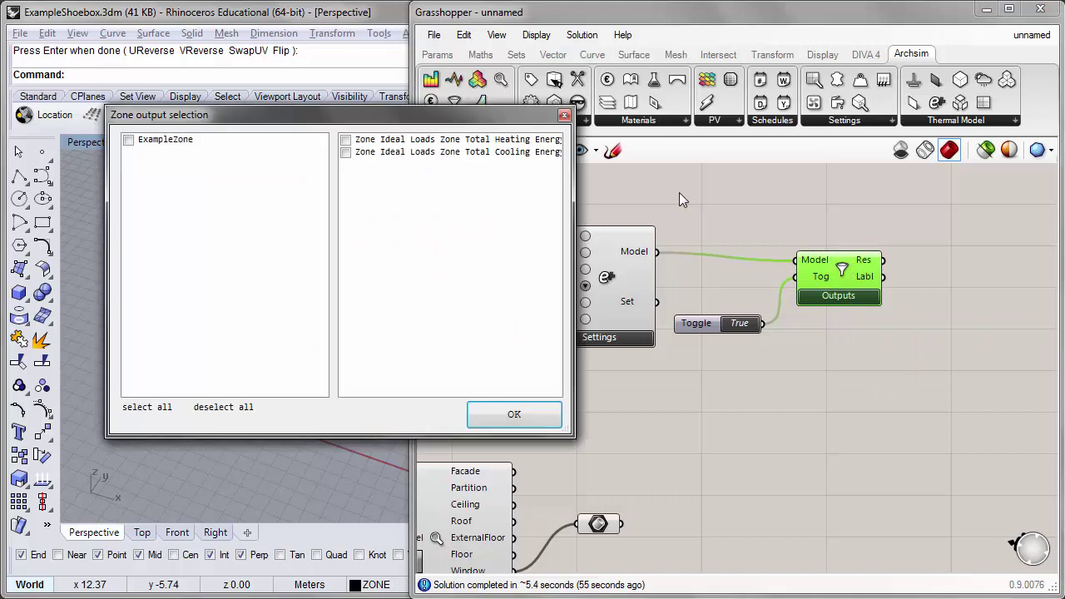
left_click_drag(441, 116, 632, 168)
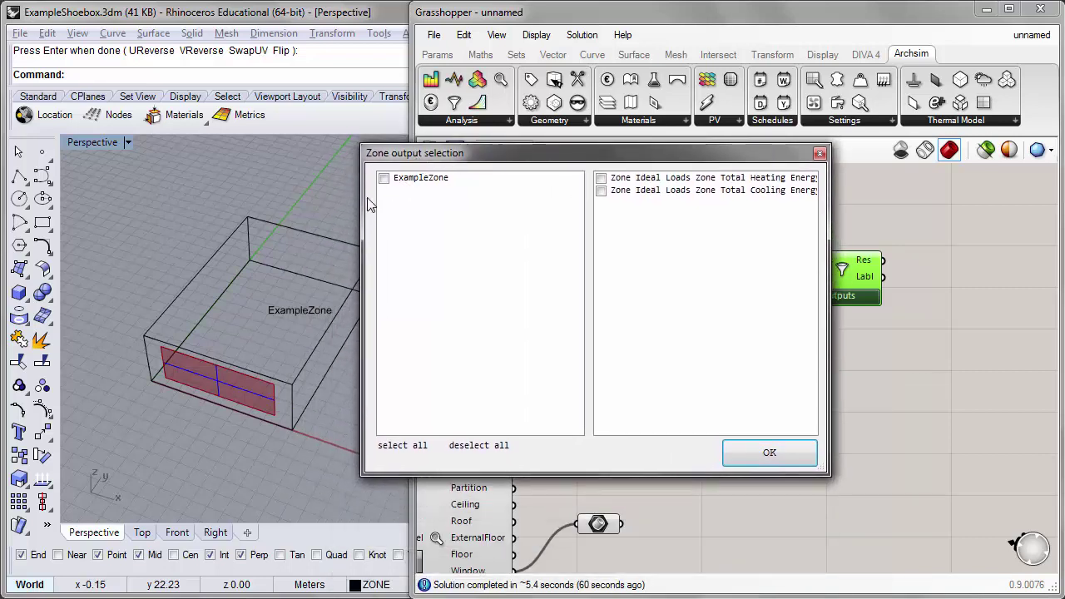
left_click(385, 179)
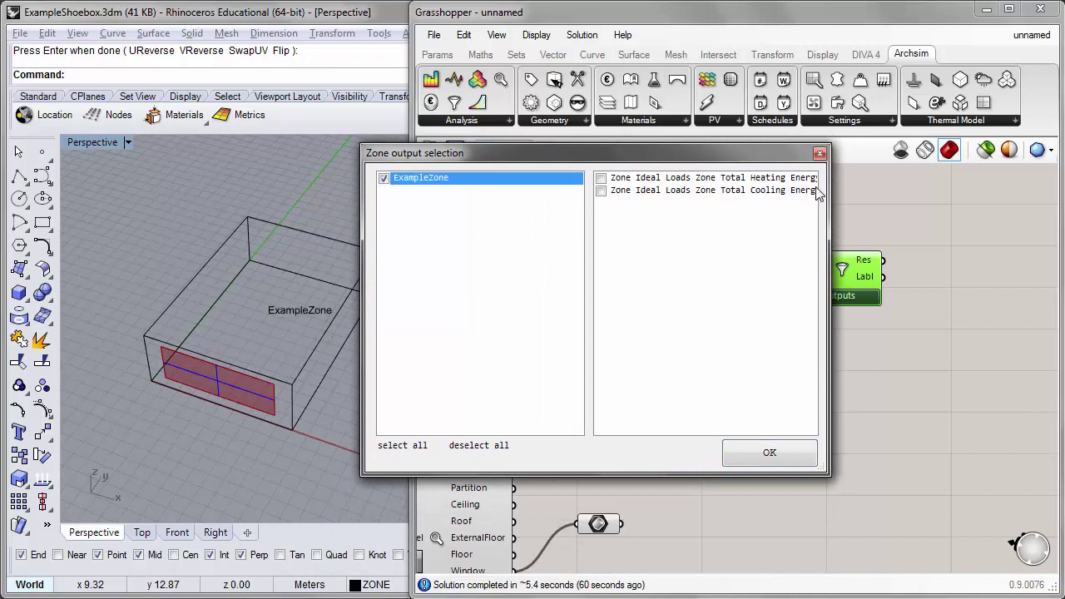
left_click_drag(829, 181, 896, 175)
left_click(632, 179)
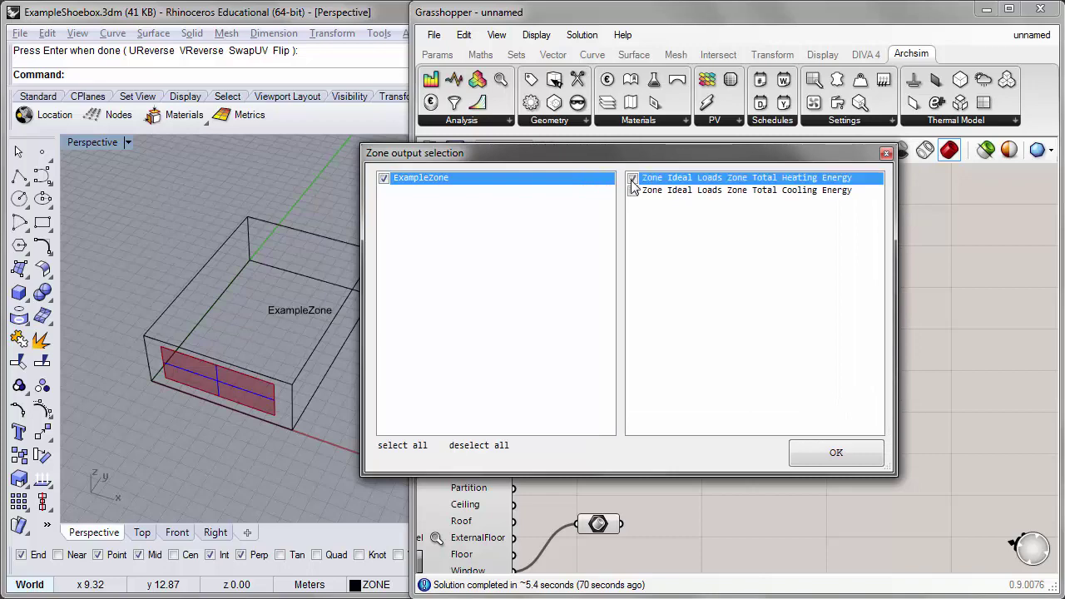
left_click(632, 192)
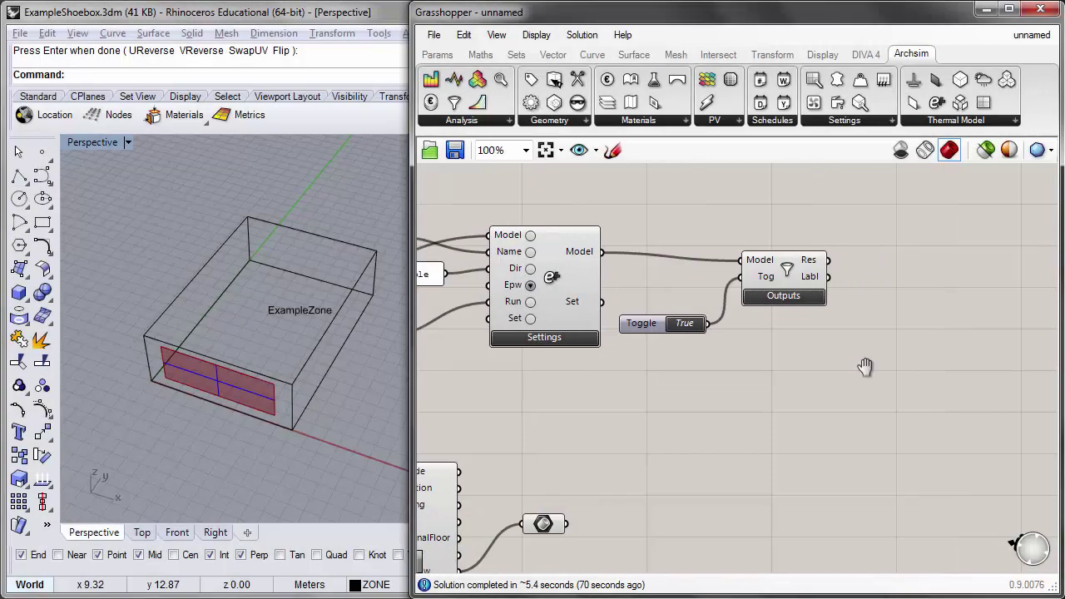
right_click_drag(865, 299, 832, 292)
Wire the Outputs results into a new Panel enlarged to show branches {0} and {1}
double_click(843, 264)
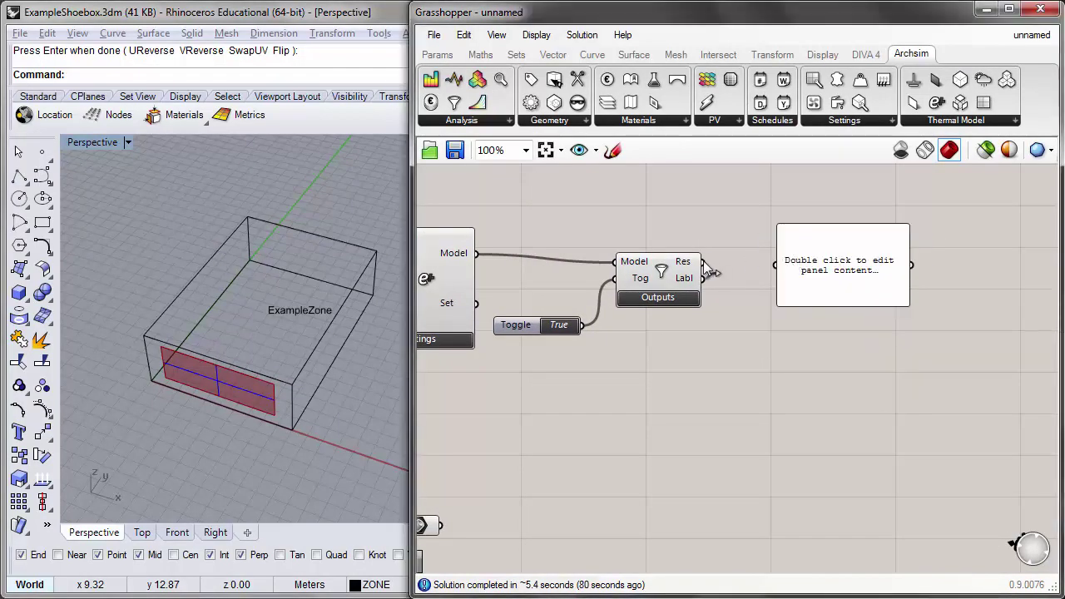
left_click_drag(703, 263, 776, 264)
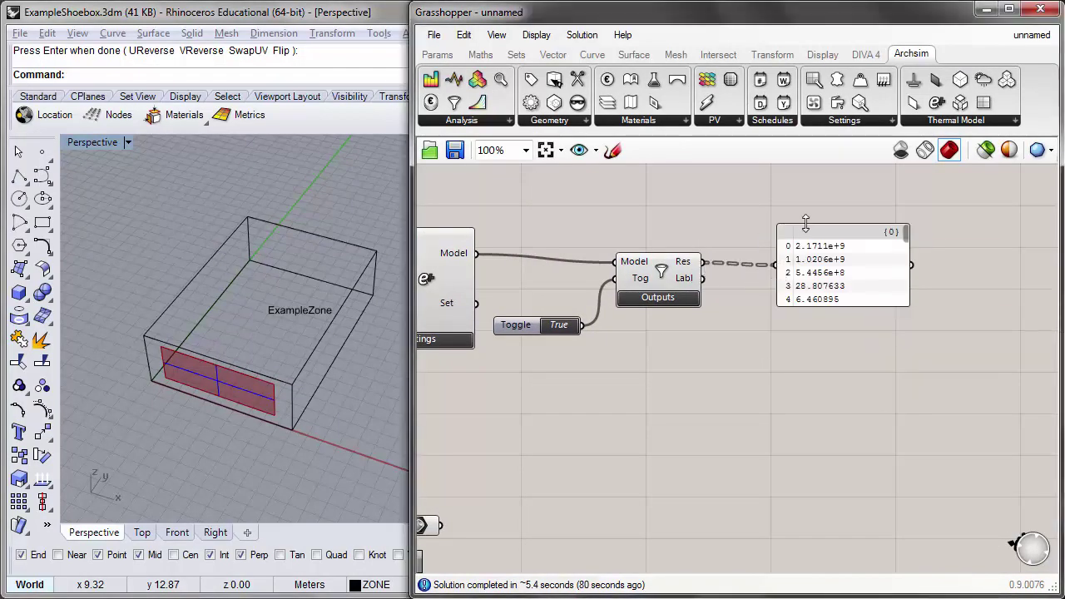
left_click_drag(805, 223, 804, 168)
left_click_drag(816, 308, 832, 532)
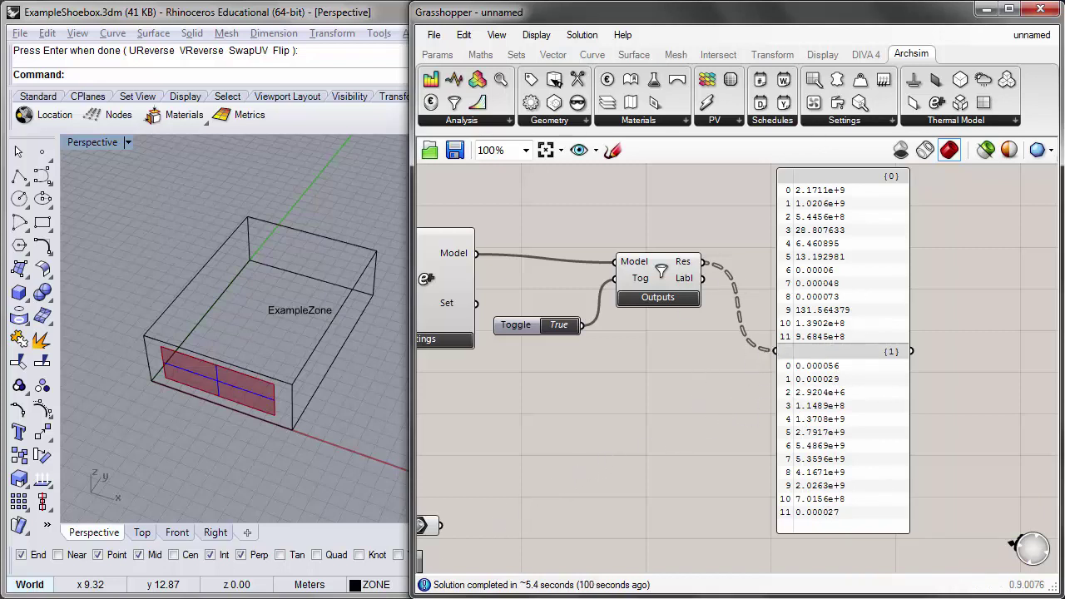
Open Example.csv in Excel from the ArchsimResults Example folder
left_click(108, 593)
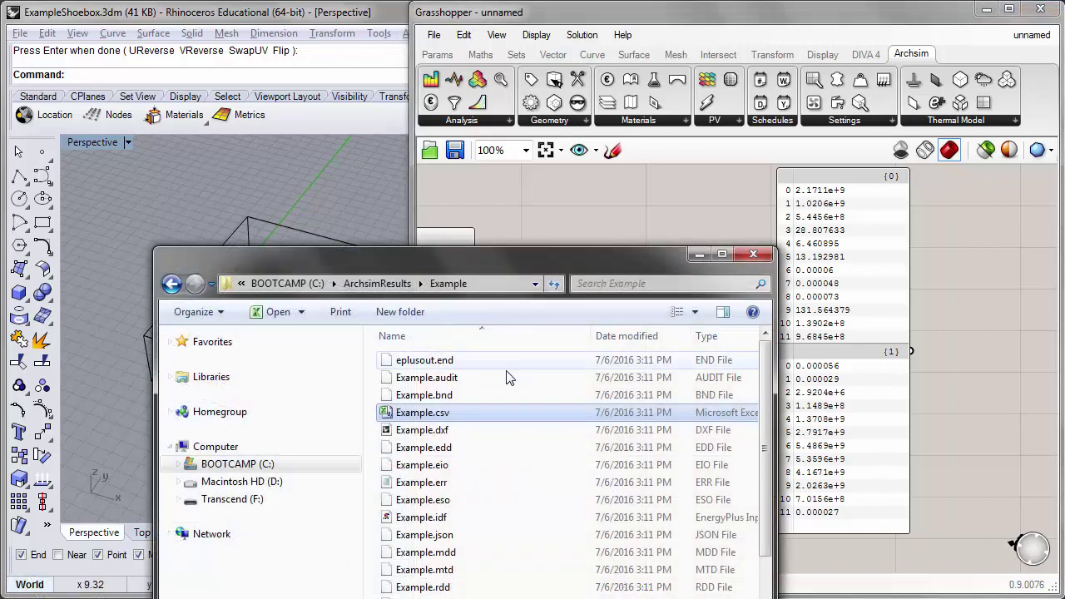
left_click_drag(551, 179, 625, 164)
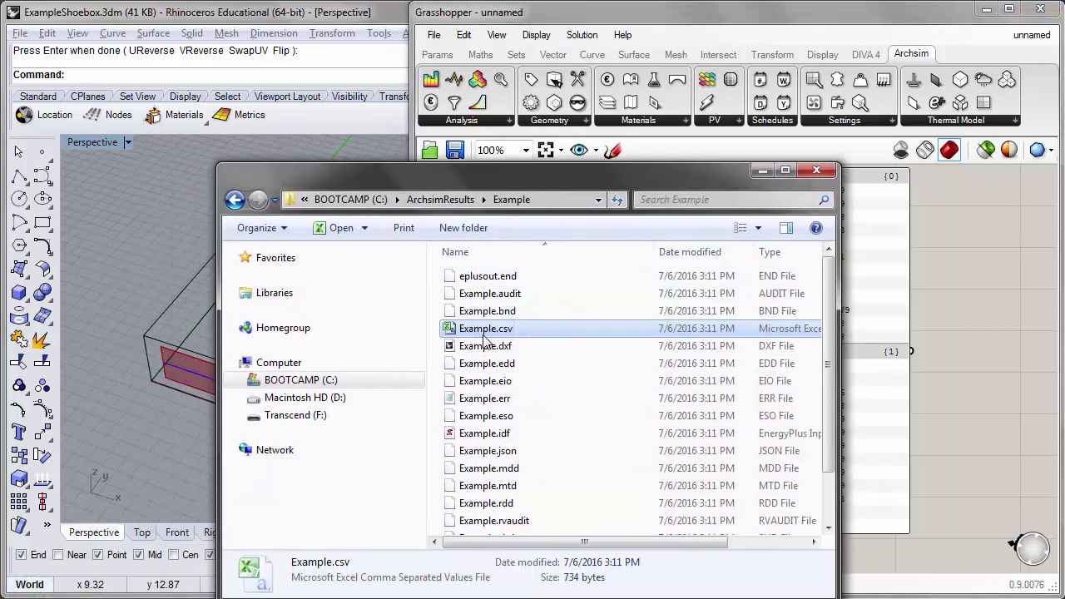
double_click(528, 333)
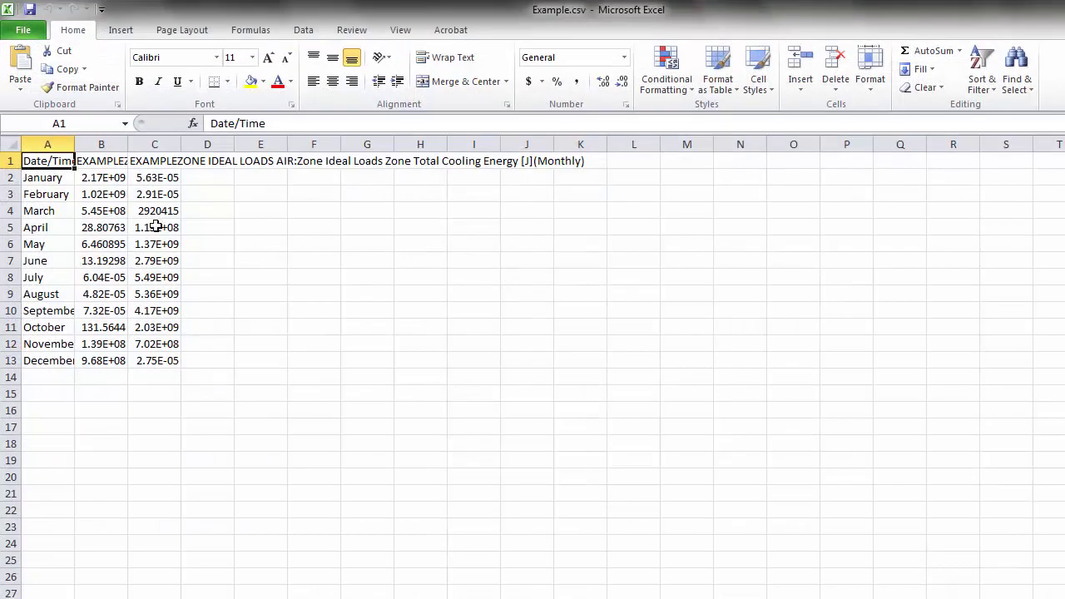
Widen columns A–C to an equal width and wrap the row 1 header text
left_click_drag(42, 144, 182, 143)
left_click(4, 160)
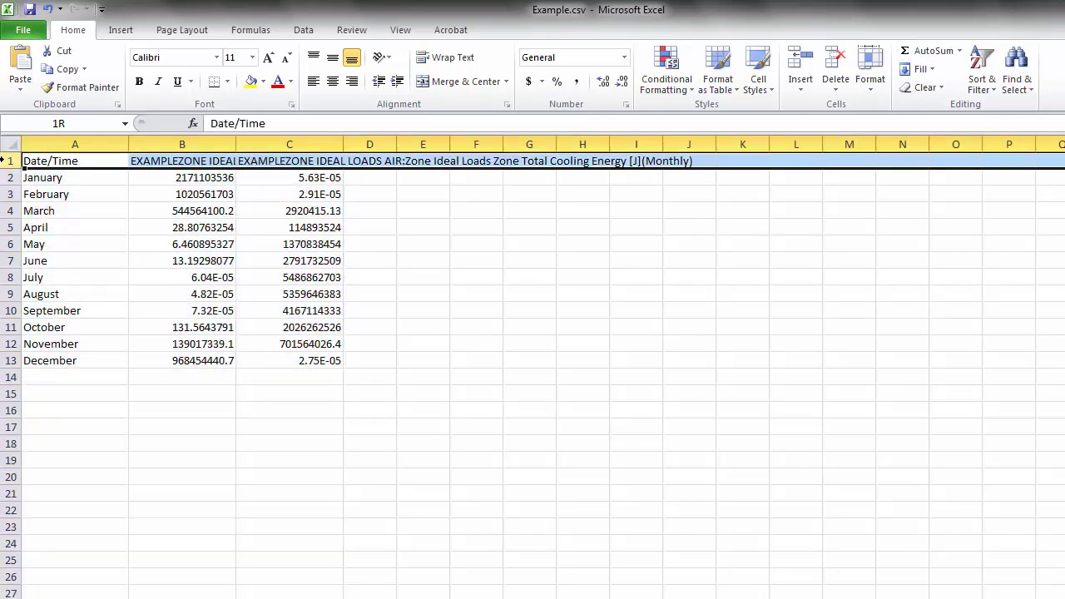
left_click(445, 58)
Check the full Date/Time, heating energy and cooling energy headers in A1, B1 and C1
left_click(333, 238)
left_click(52, 217)
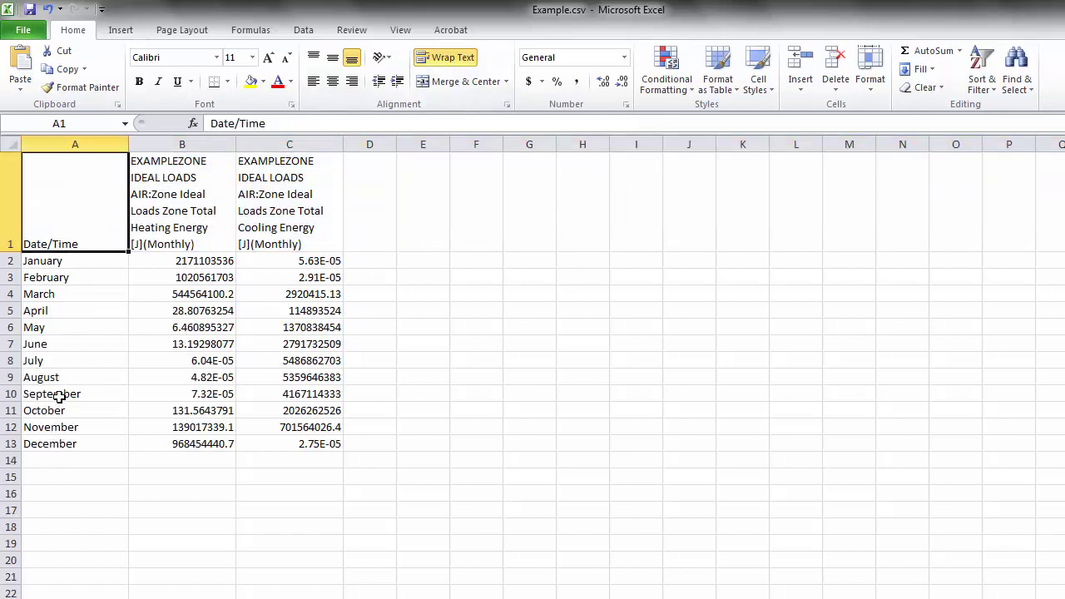
left_click(173, 211)
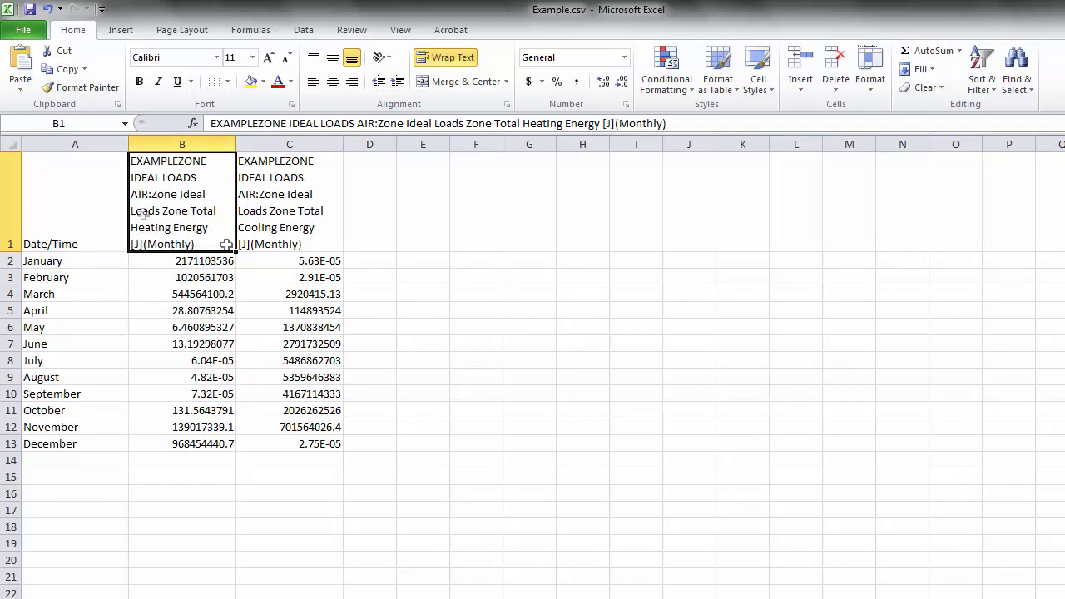
left_click(298, 211)
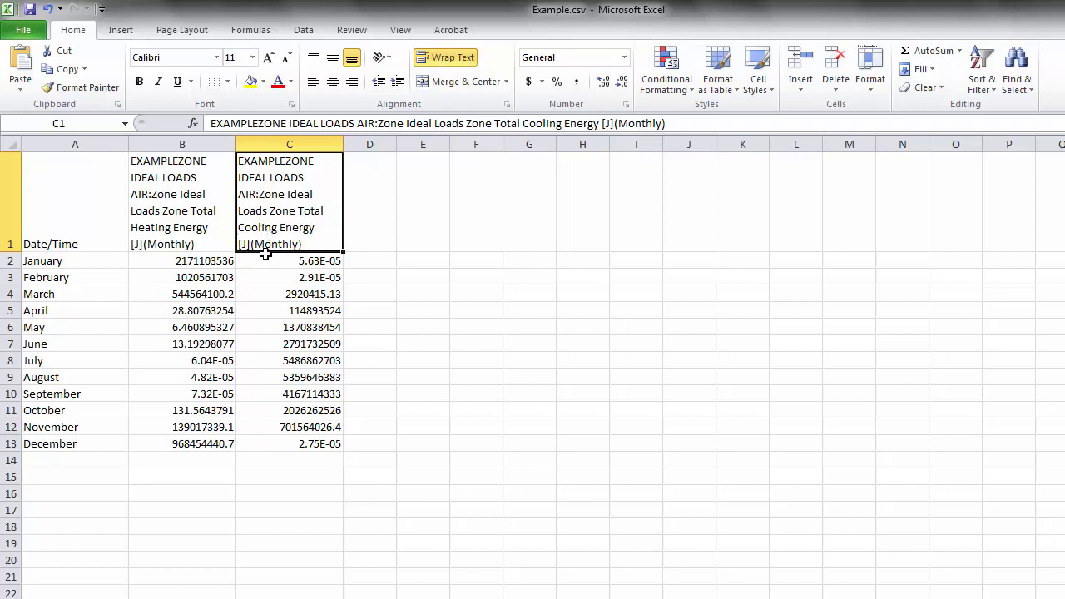
Insert a 2-D line chart of A1:C13 and place it beside the data
left_click_drag(330, 442, 91, 233)
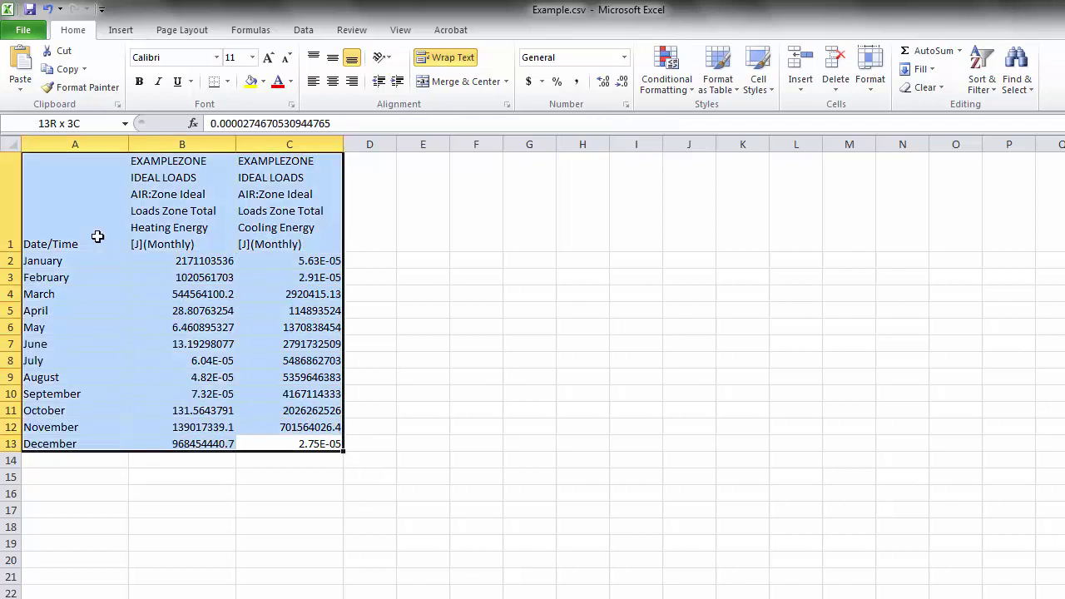
left_click(122, 31)
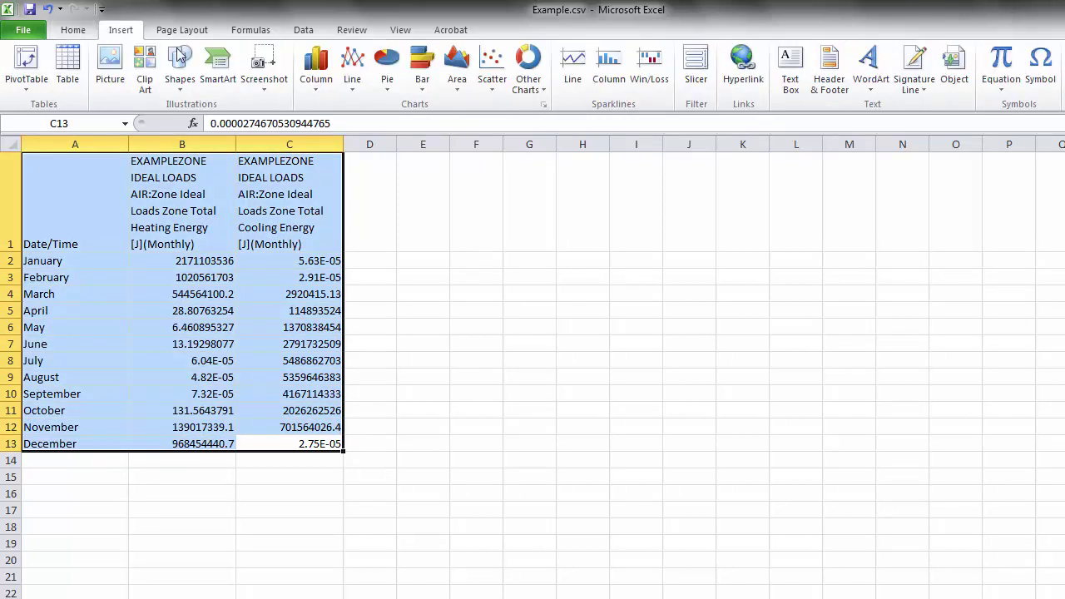
left_click(358, 92)
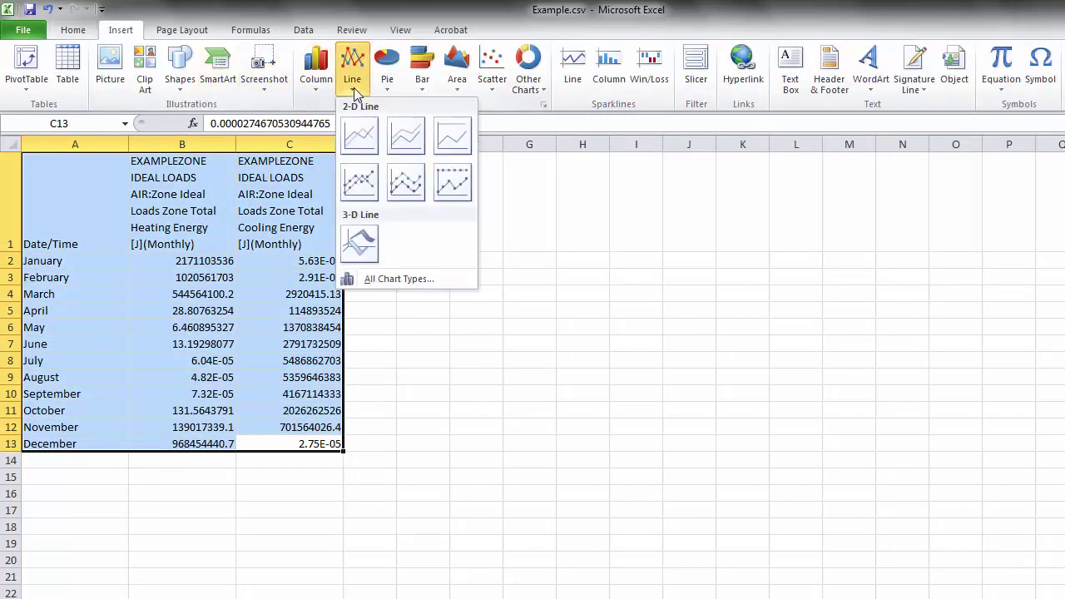
left_click(366, 140)
left_click_drag(749, 327, 740, 254)
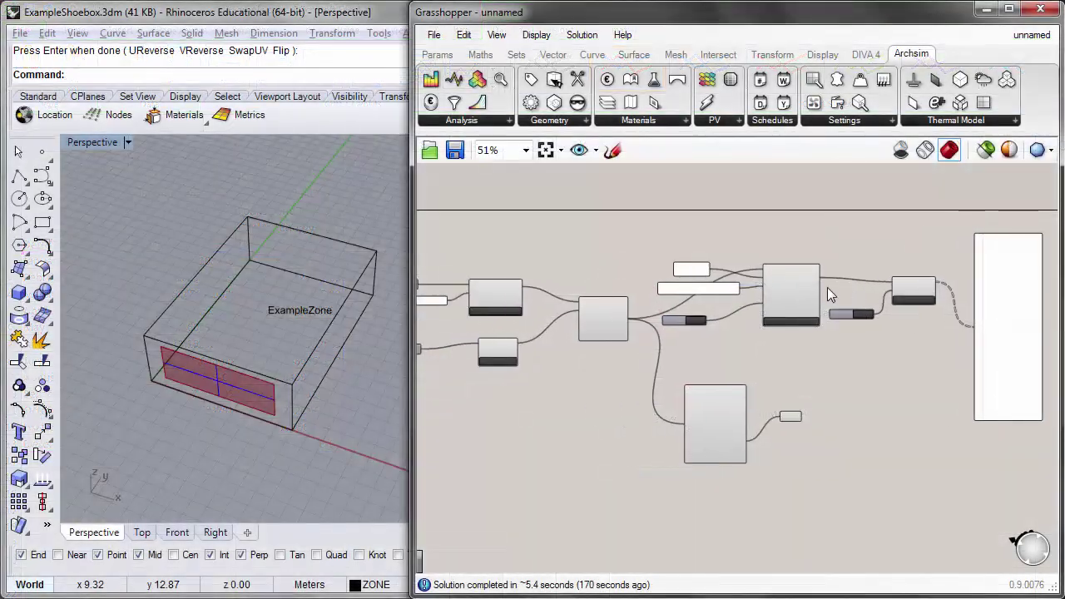
scroll(827, 287, "down", 2)
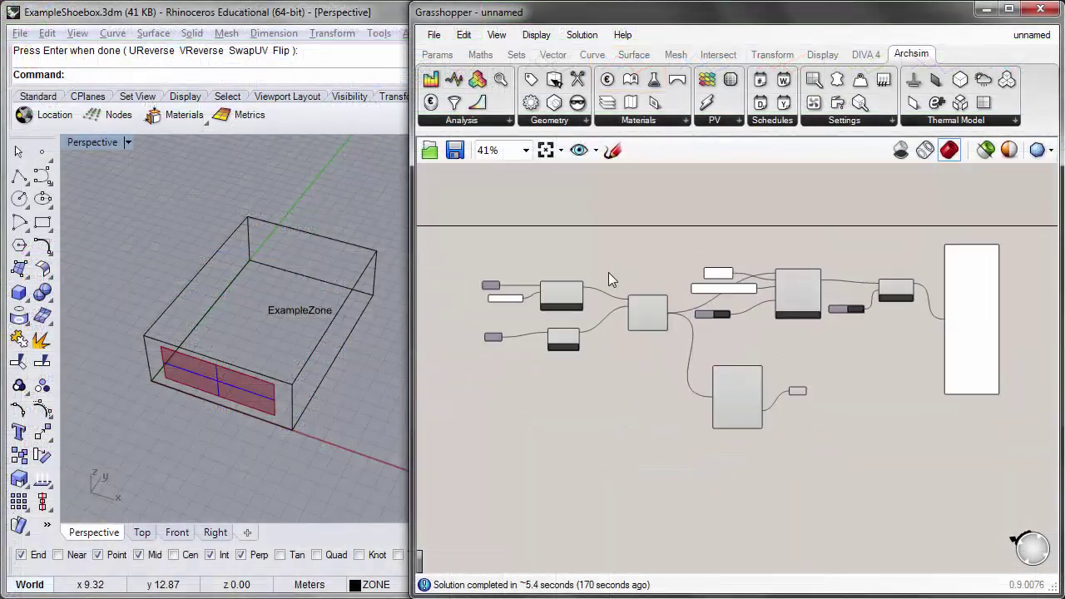
scroll(709, 350, "up", 2)
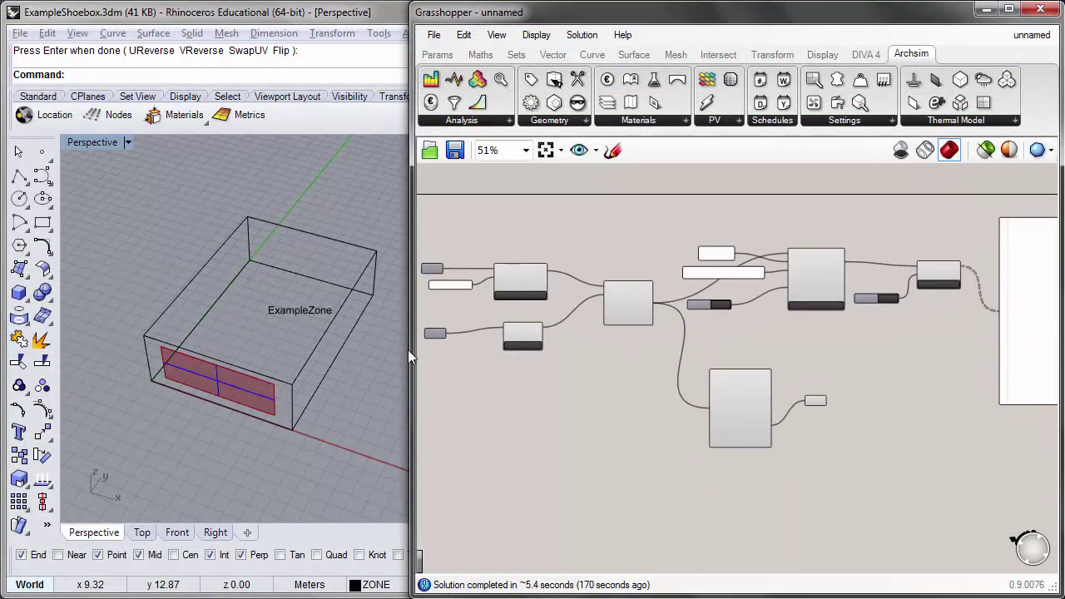